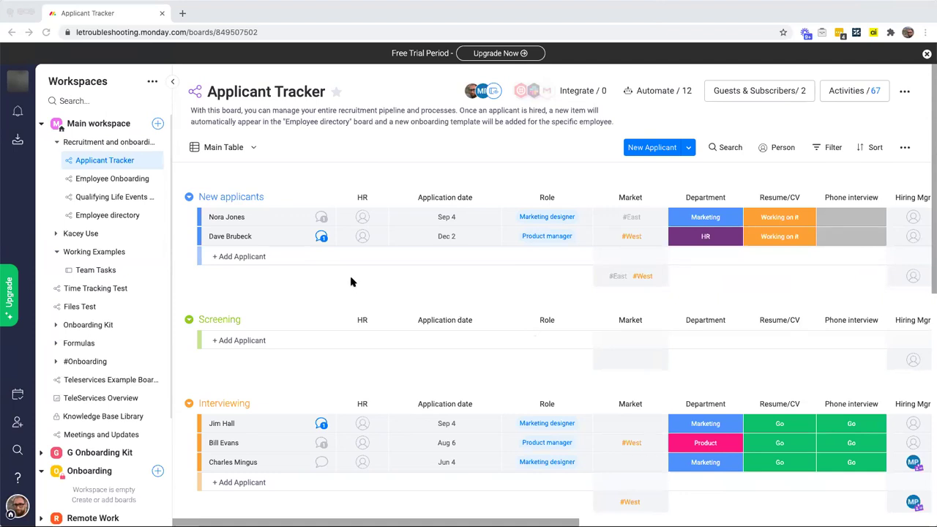
Step: Open the first new applicant's updates and read the phone screen notes, highlighting the screening answers
scroll(394, 282, "right", 1)
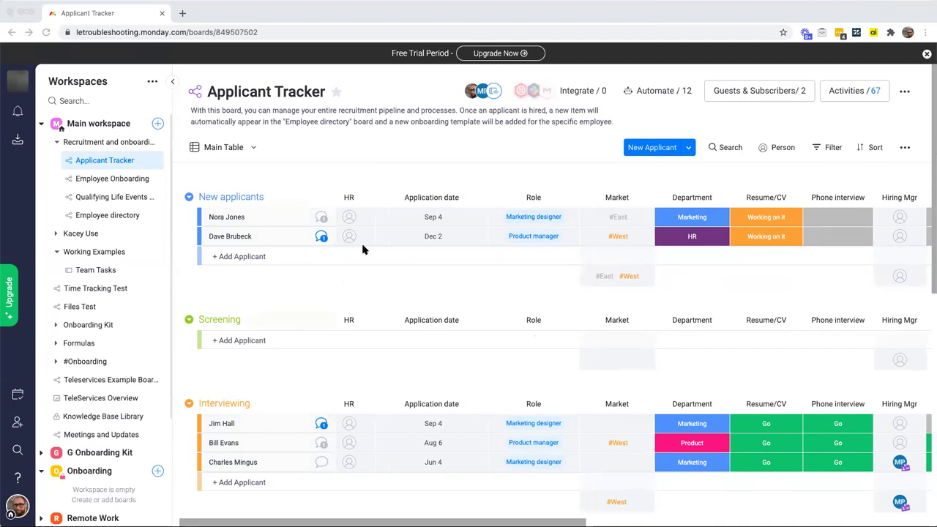
left_click(321, 220)
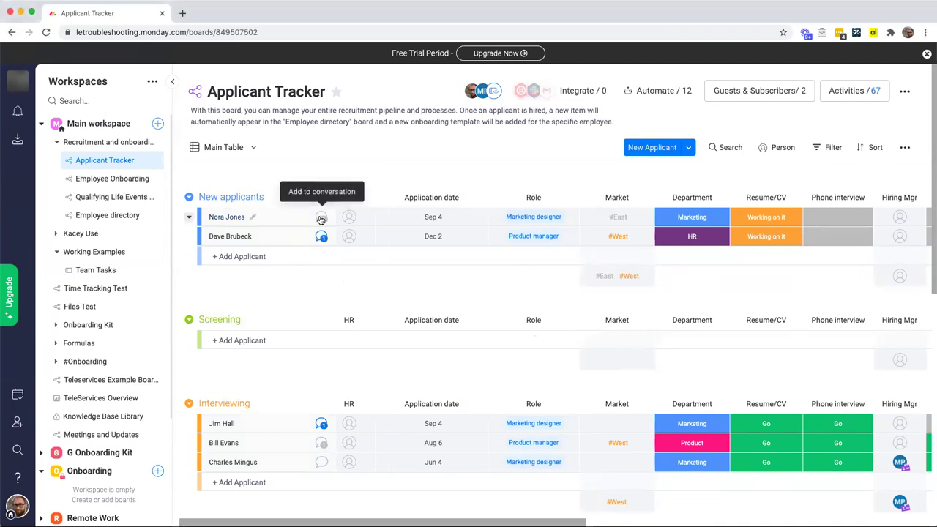
left_click(320, 220)
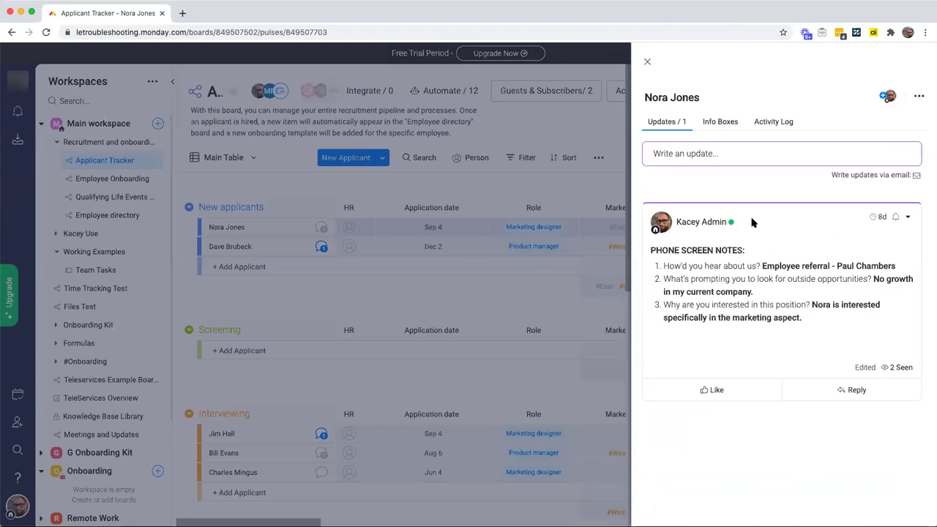
left_click_drag(762, 266, 908, 268)
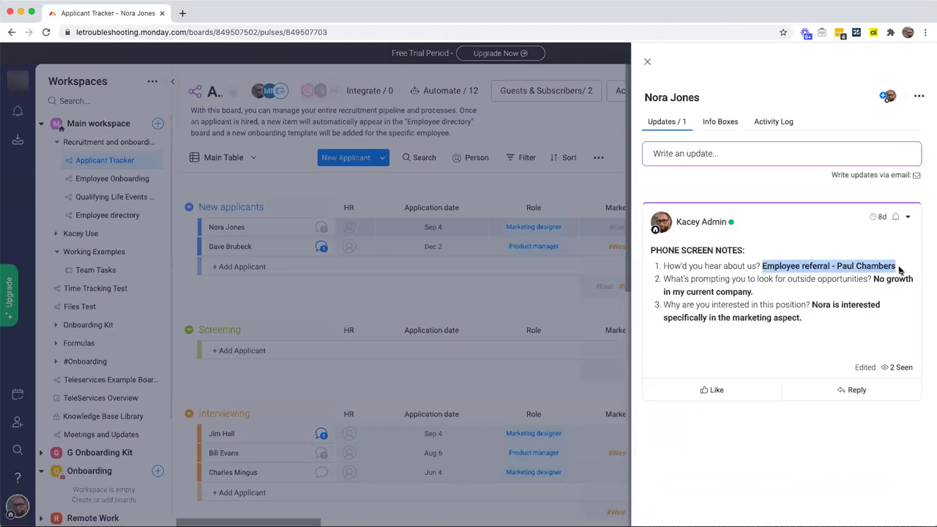
left_click_drag(678, 278, 872, 279)
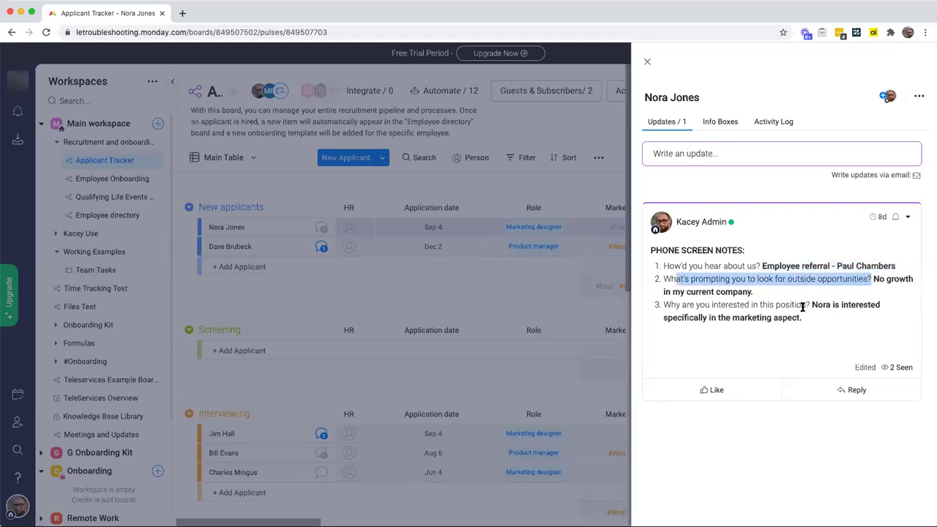
left_click(721, 307)
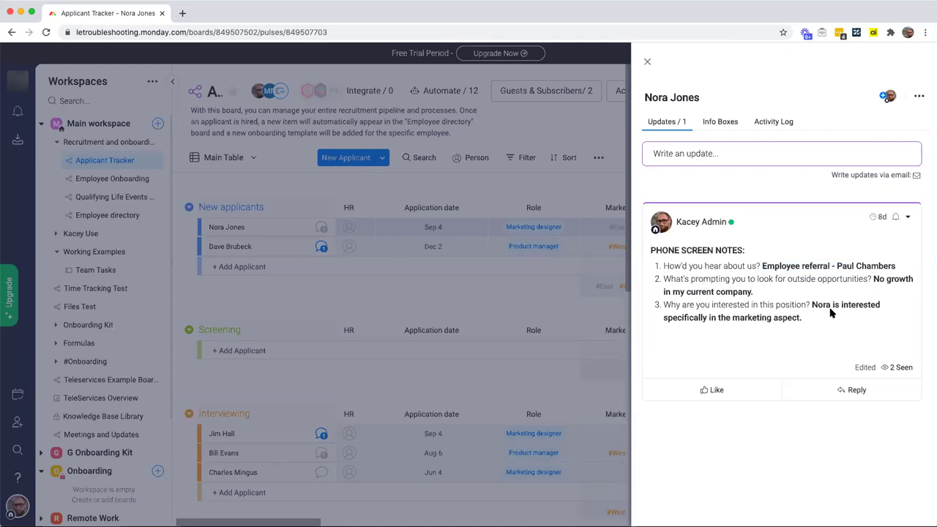
left_click_drag(709, 263, 842, 333)
left_click(841, 333)
Step: Draft a reply that mentions the note's author and asks their opinion of the applicant, then delete it
left_click(854, 392)
type("@kacey")
key("Return")
type("what did you think aboug N")
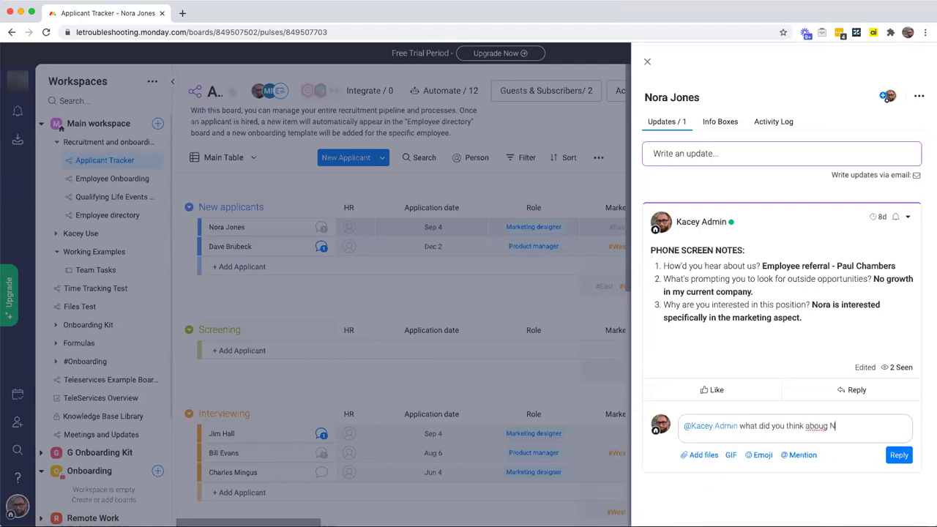
key("BackSpace")
type("t Nora's")
key("super+a")
key("BackSpace")
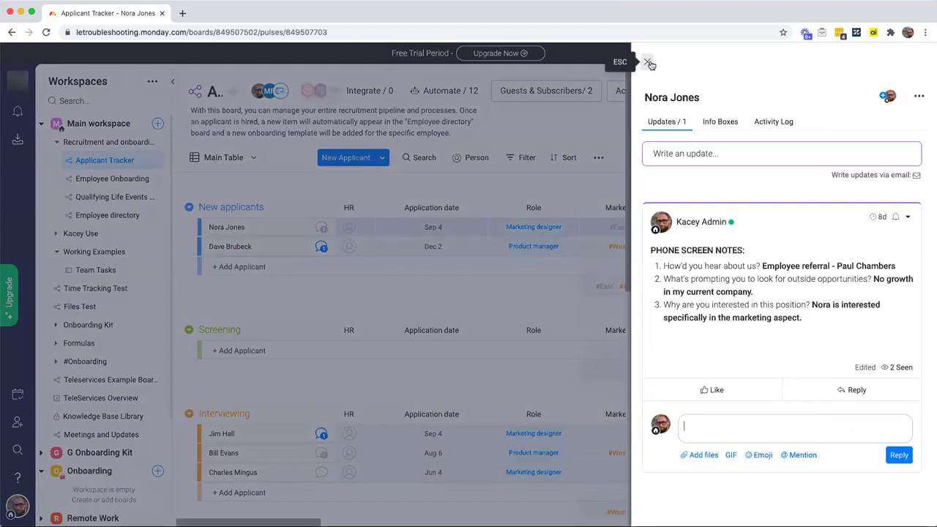
Step: Close the item panel to show the New applicants, Screening and Interviewing groups again
left_click(649, 63)
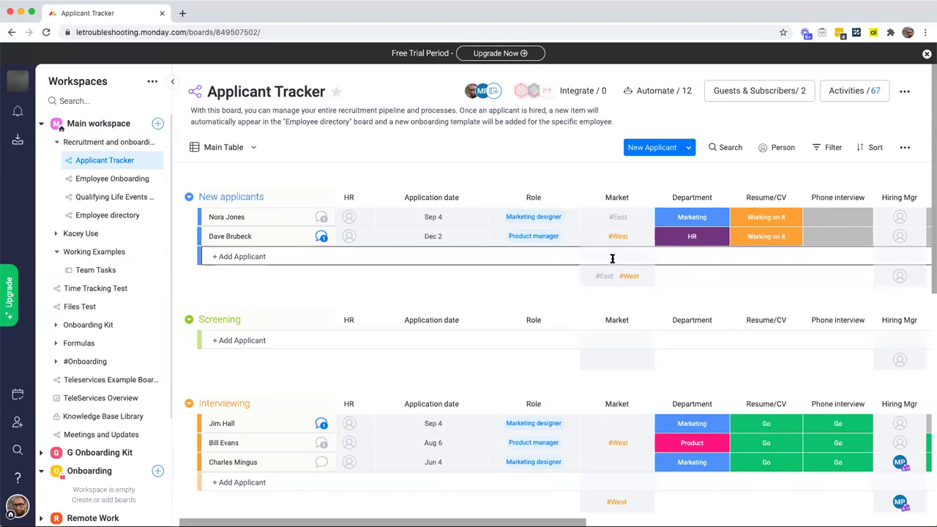
left_click(662, 92)
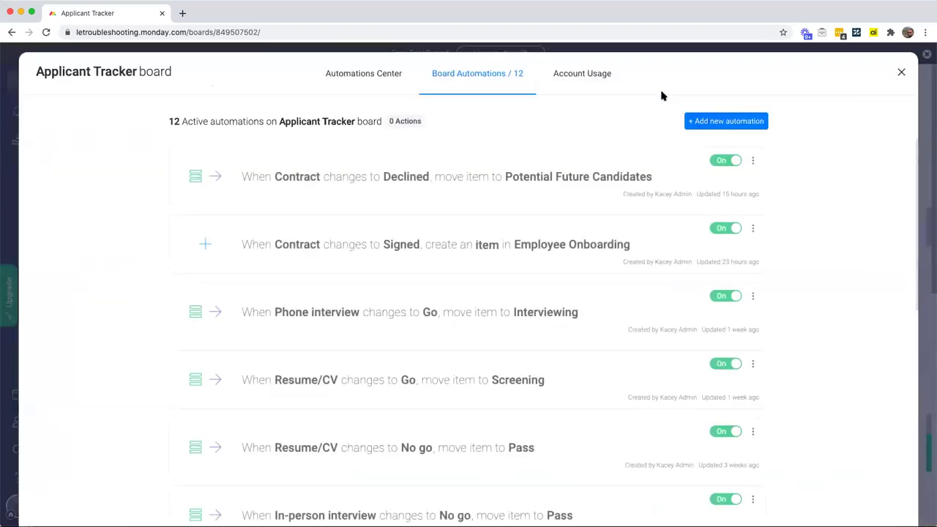
left_click(900, 76)
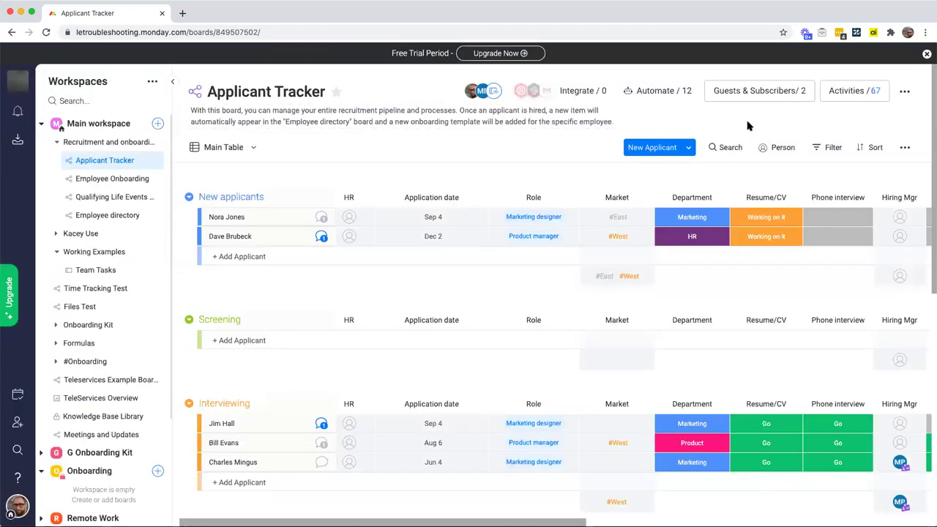
left_click(672, 94)
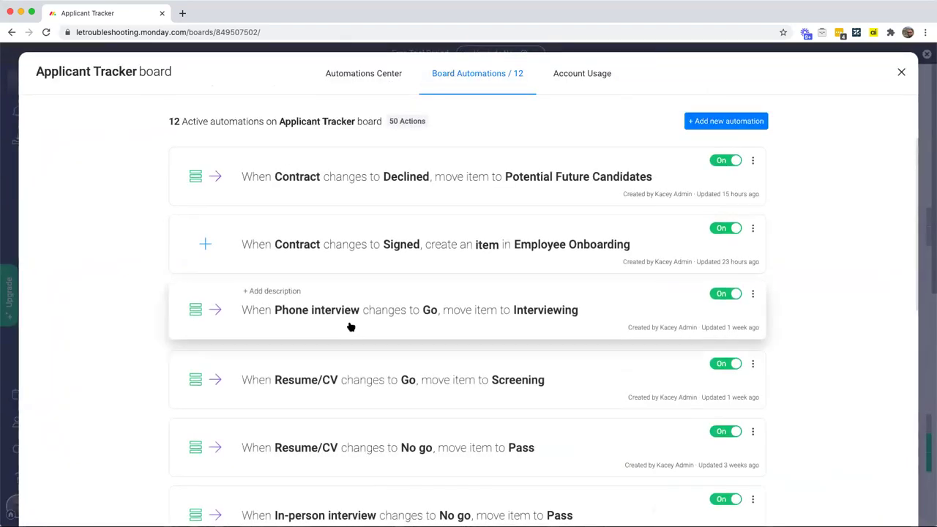
scroll(452, 300, "down", 3)
scroll(452, 300, "up", 3)
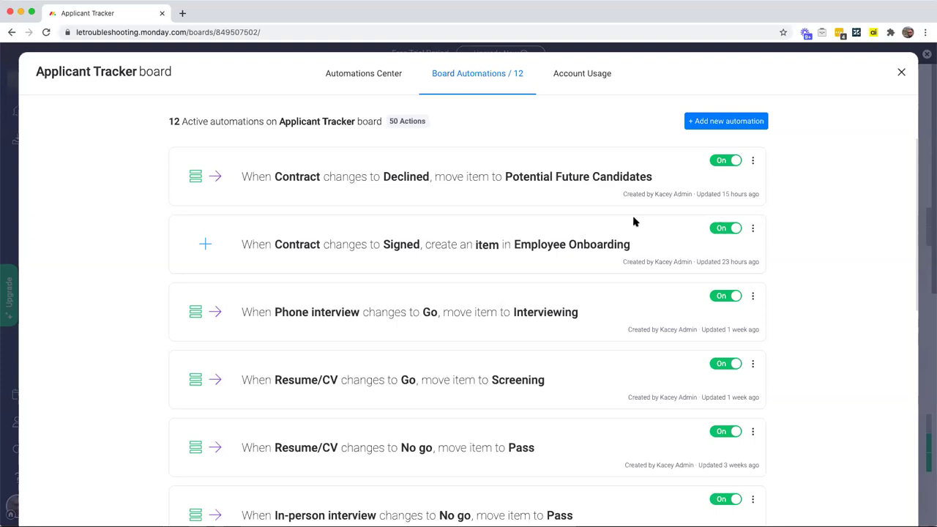
left_click(902, 73)
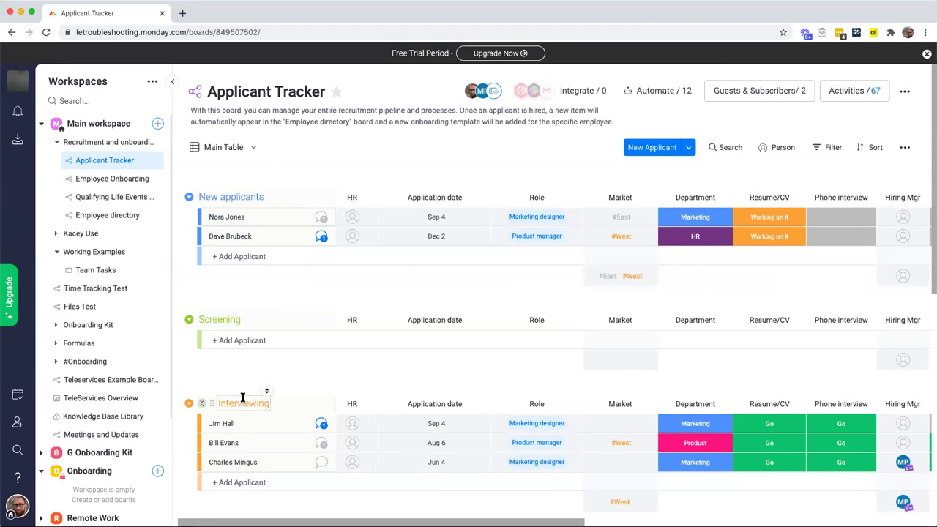
scroll(242, 399, "down", 2)
scroll(247, 401, "down", 5)
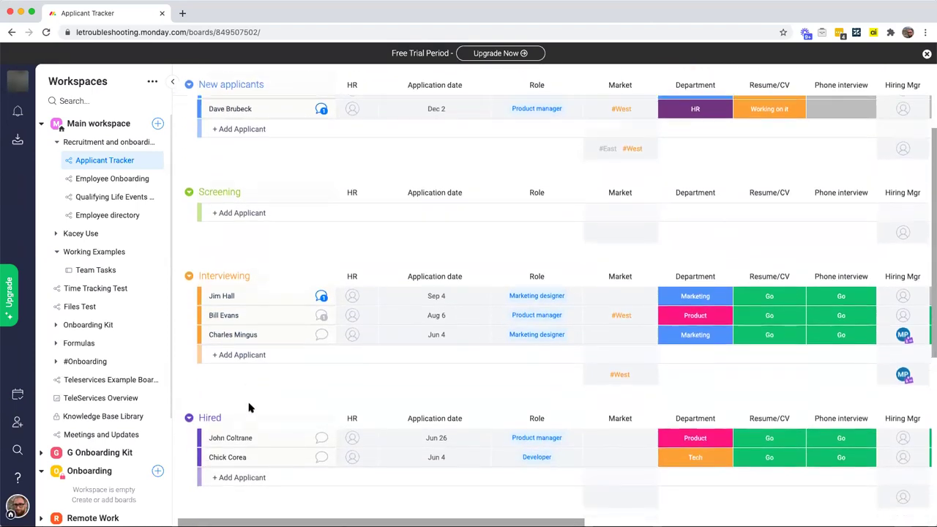
scroll(242, 401, "down", 11)
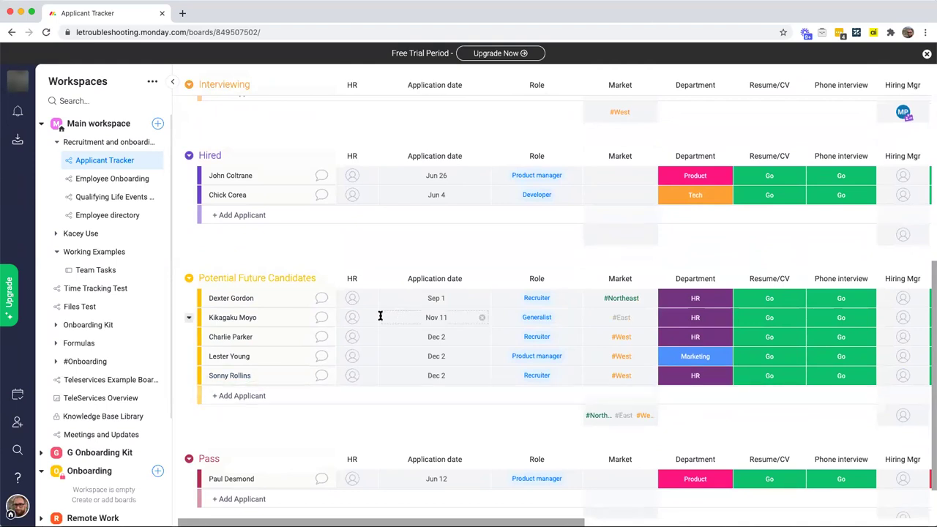
scroll(525, 258, "up", 10)
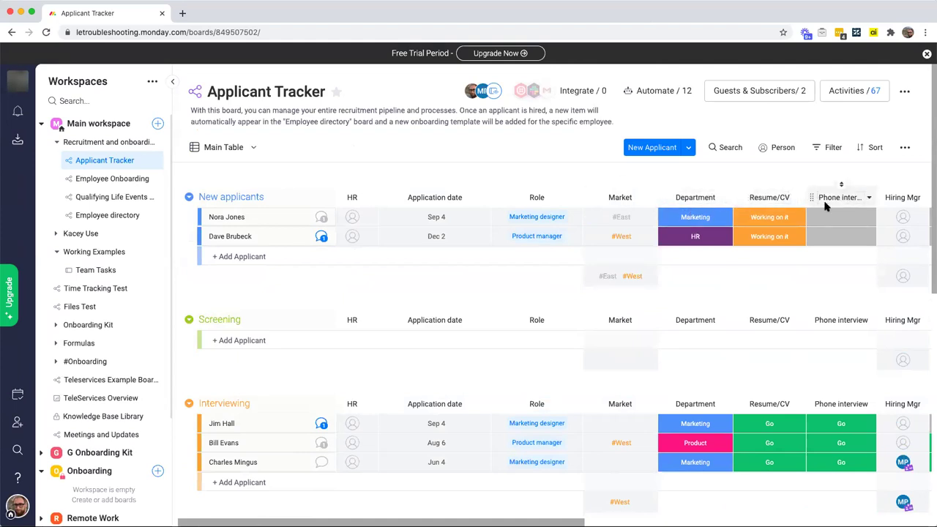
scroll(340, 271, "right", 1)
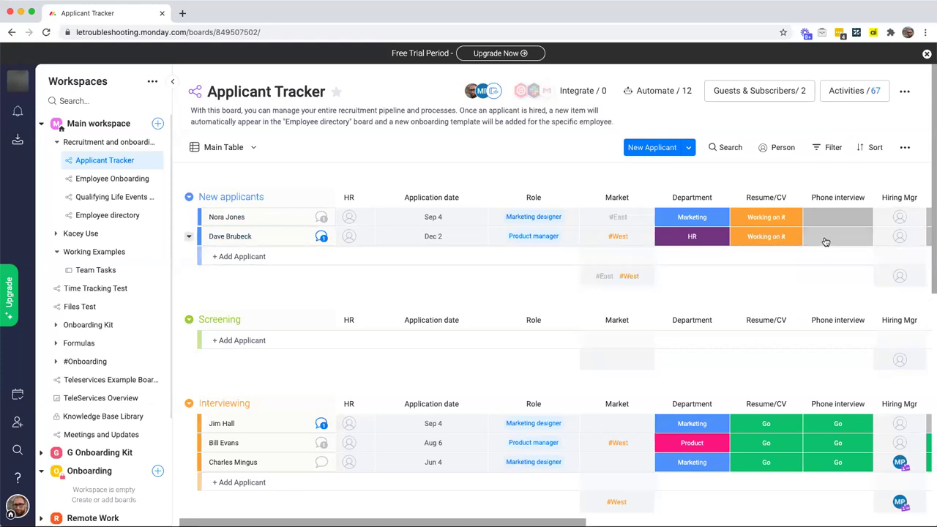
Step: Set the second new applicant's Resume/CV status to Go
left_click(766, 238)
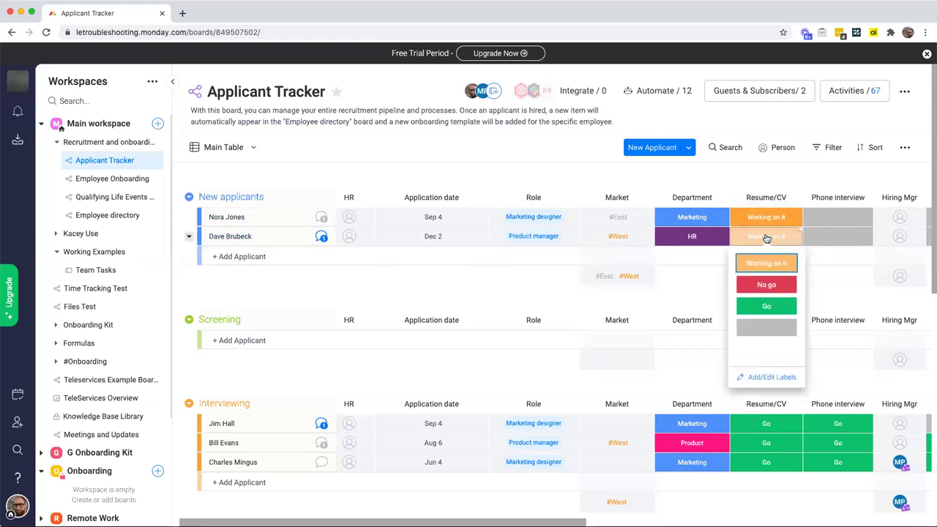
left_click(758, 307)
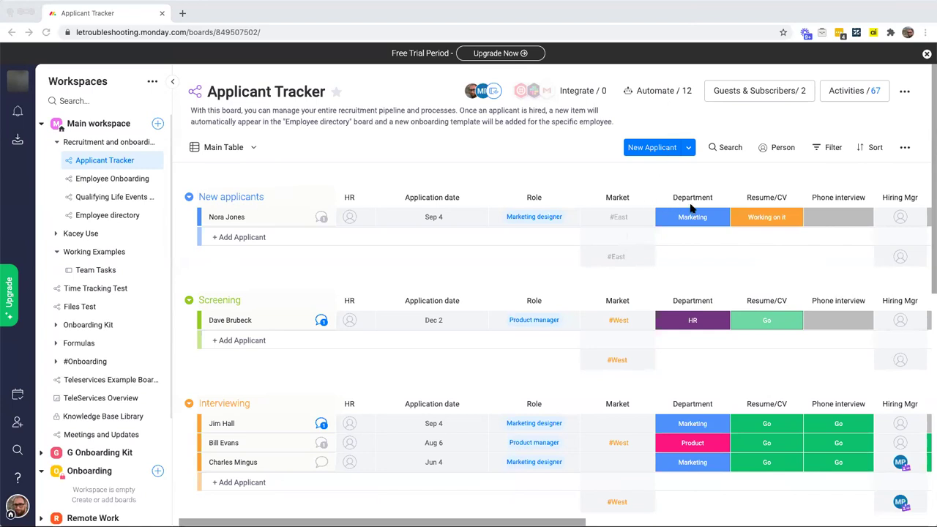
Step: Check the first applicant's Source options, leaving it set to Referral
scroll(692, 211, "right", 10)
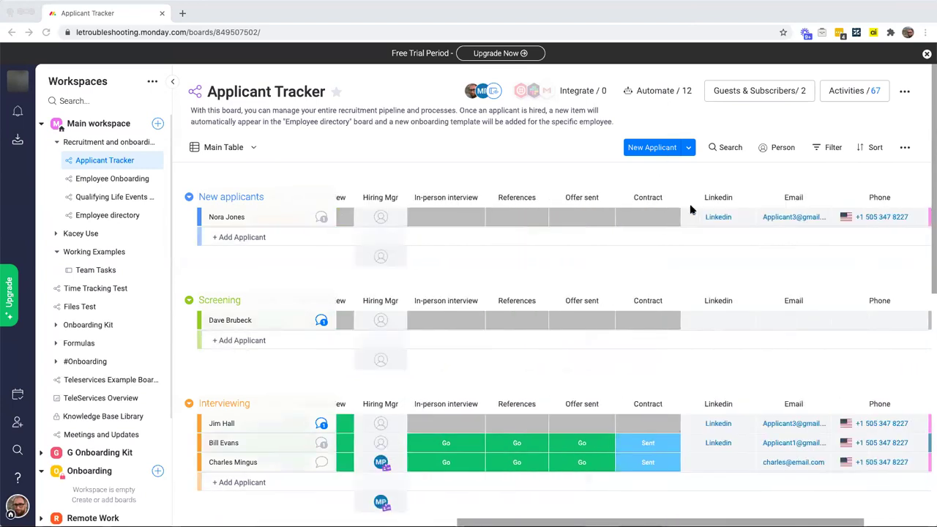
scroll(706, 213, "right", 3)
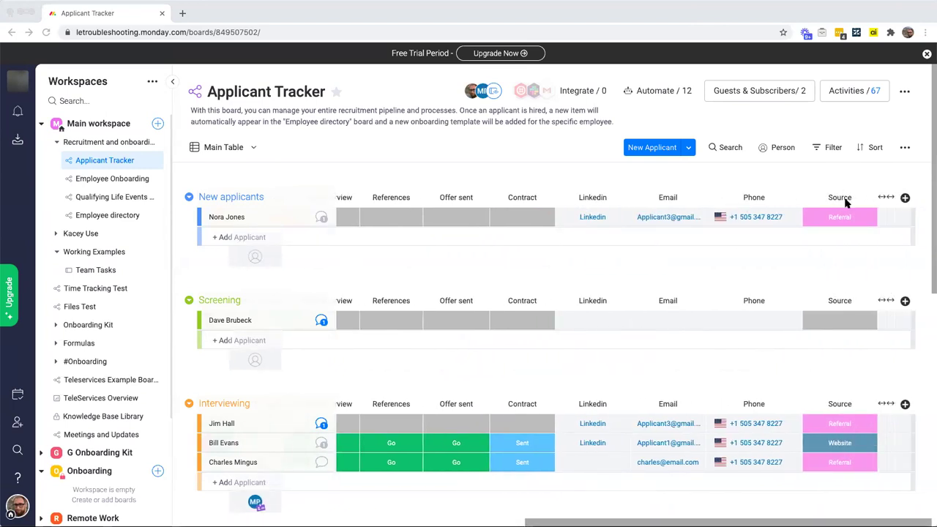
left_click(839, 221)
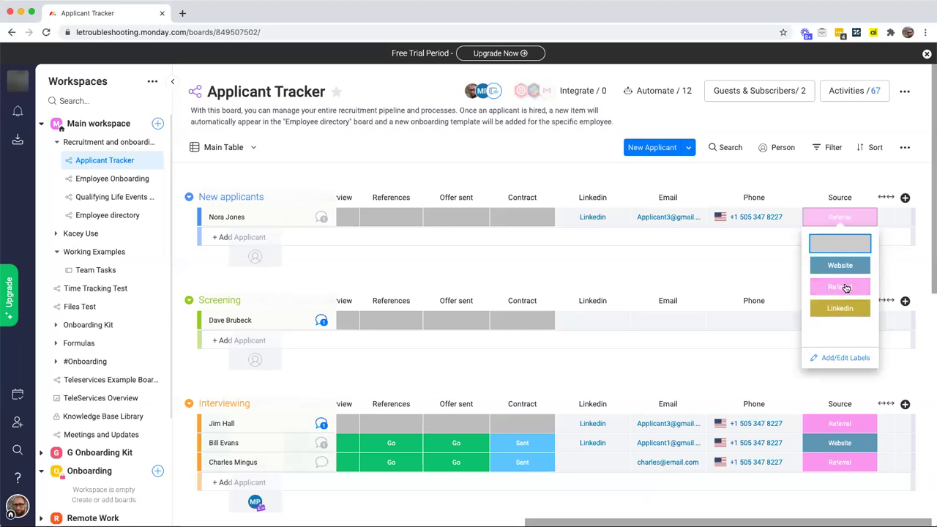
left_click(750, 239)
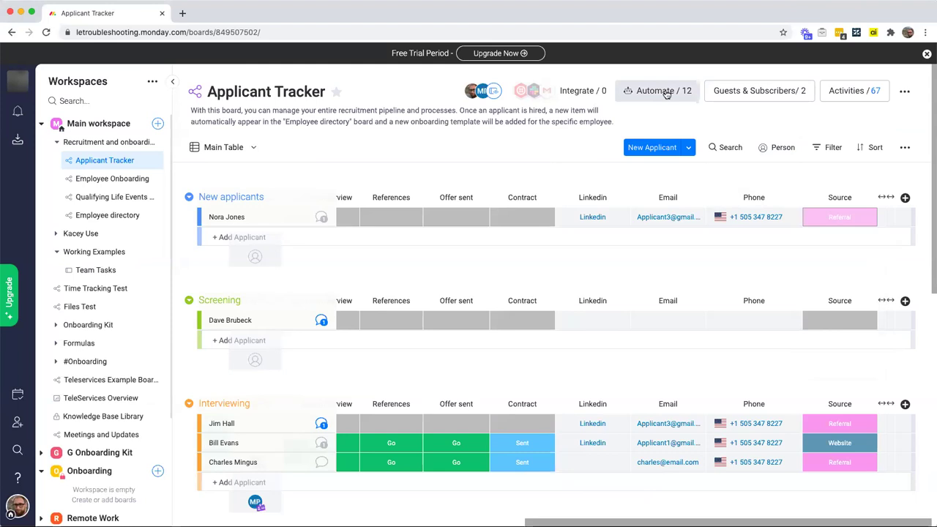
Step: Assign a team member to the first applicant's HR column, then start a new board automation
scroll(686, 156, "left", 3)
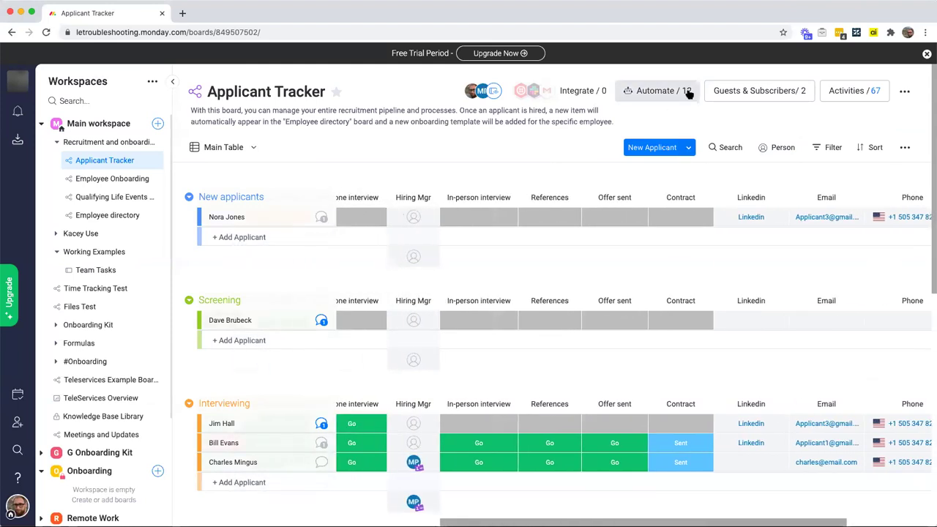
scroll(784, 198, "right", 4)
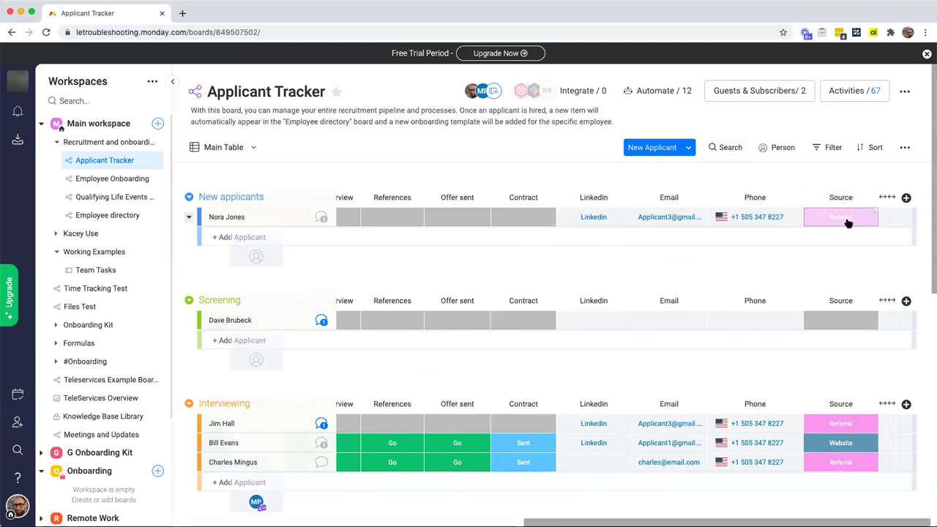
scroll(848, 223, "left", 10)
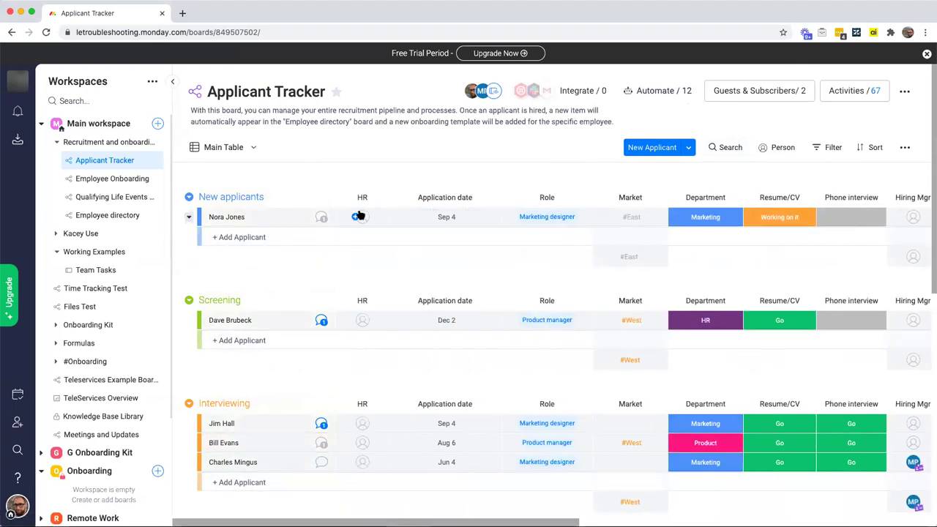
left_click(359, 216)
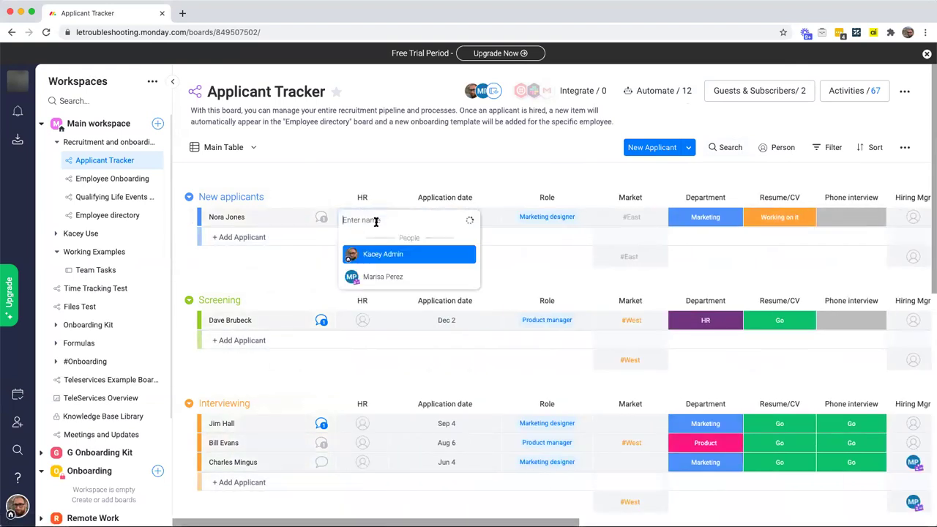
left_click(388, 276)
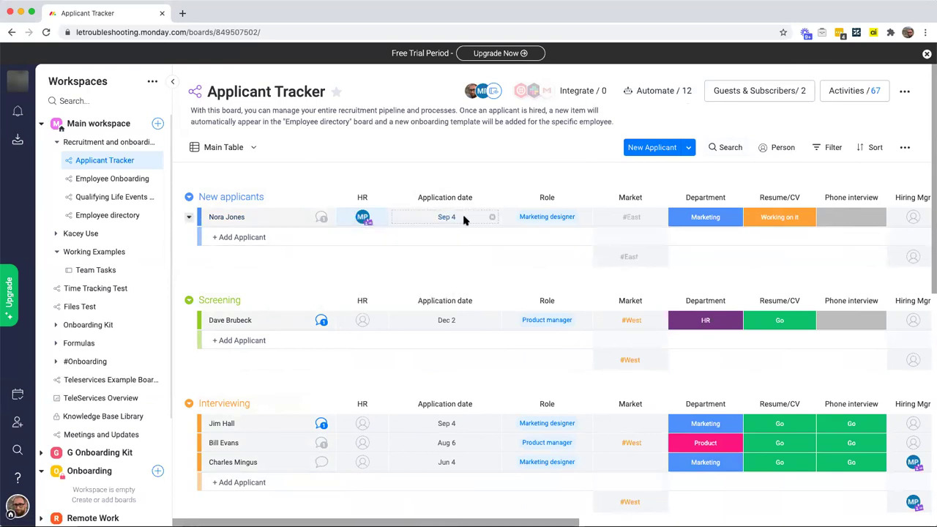
left_click(675, 95)
left_click(726, 124)
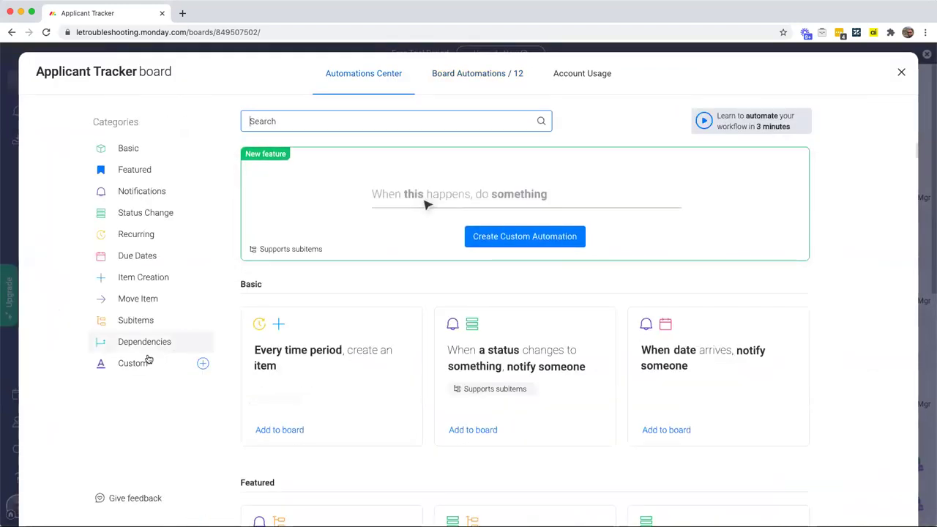
Step: Start a custom automation triggered when the Contract status changes to Signed
left_click(133, 363)
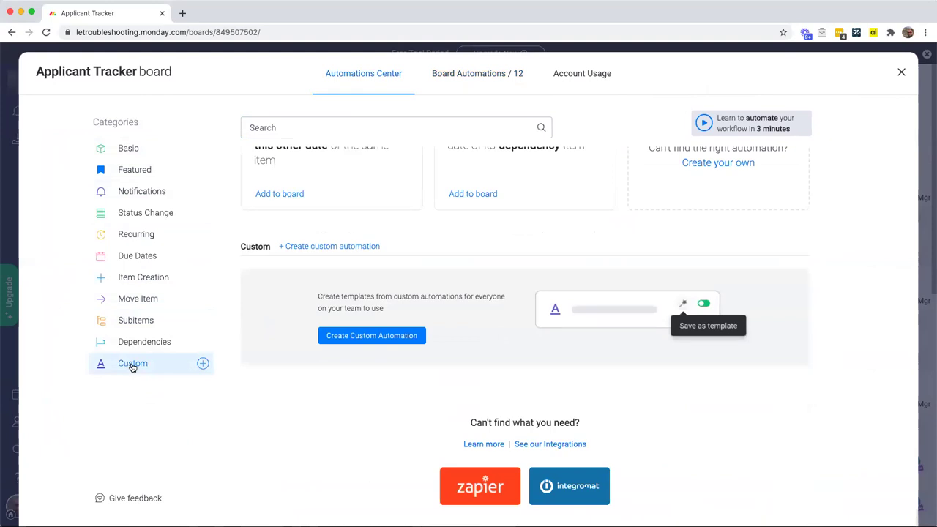
left_click(356, 338)
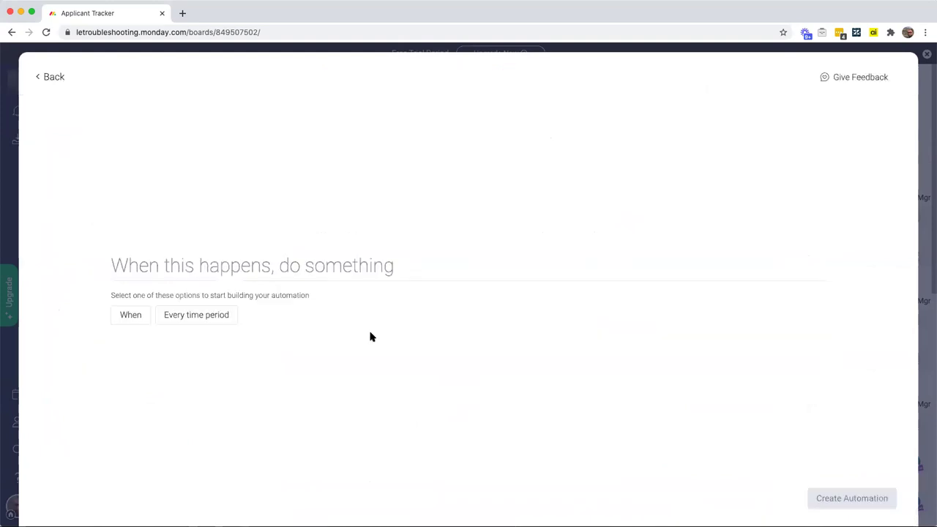
left_click(131, 316)
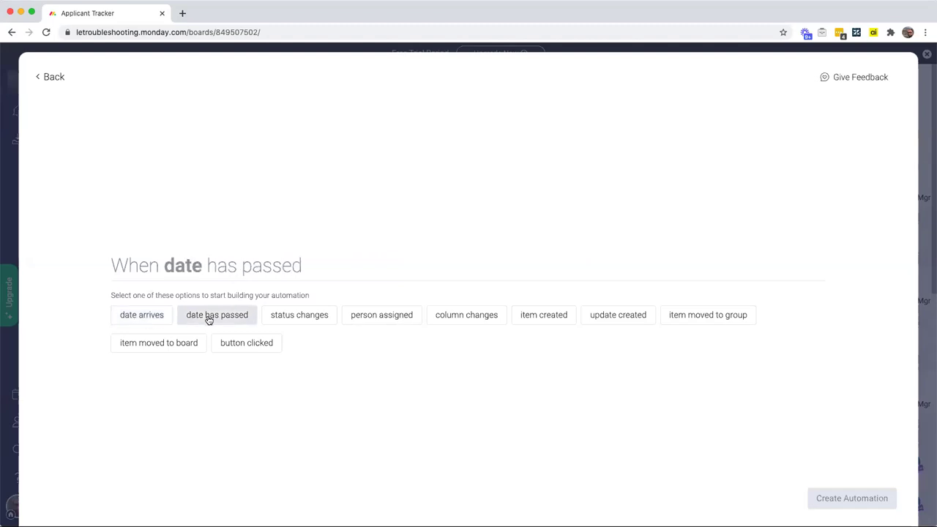
left_click(310, 320)
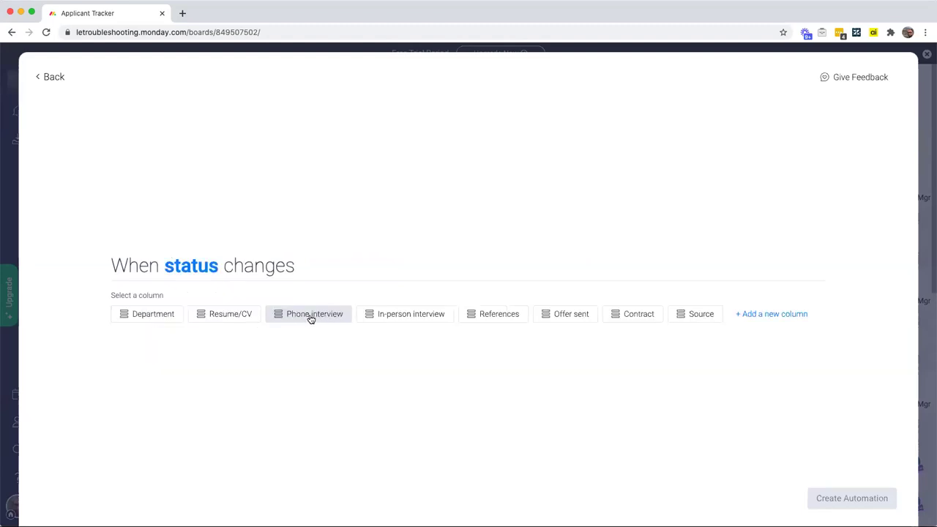
left_click(644, 317)
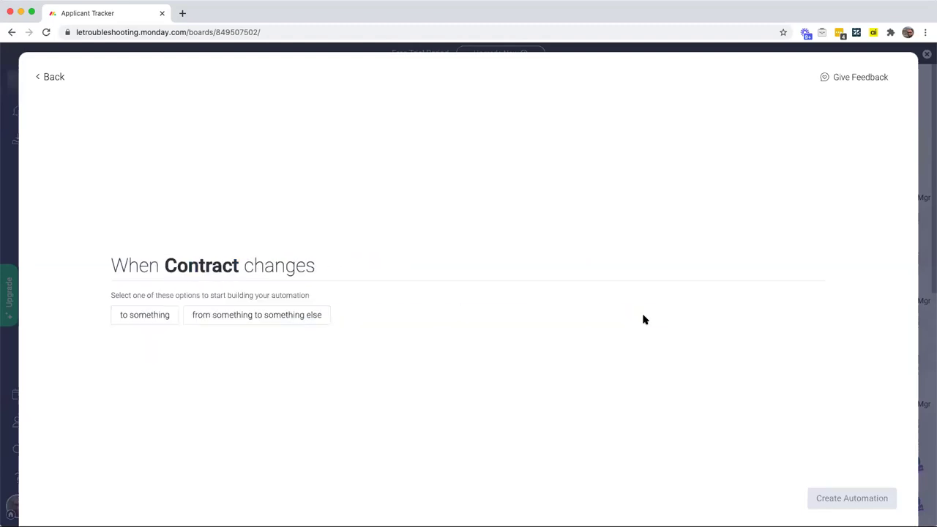
left_click(154, 316)
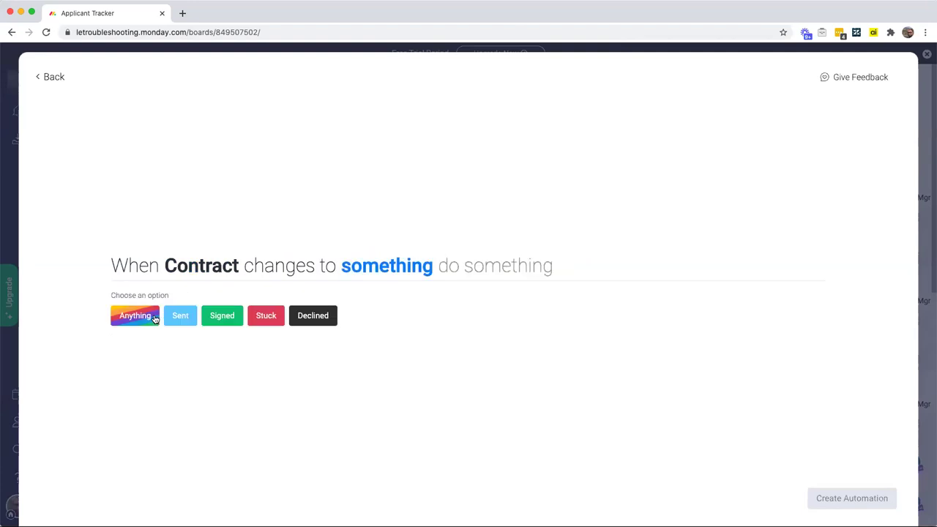
left_click(229, 319)
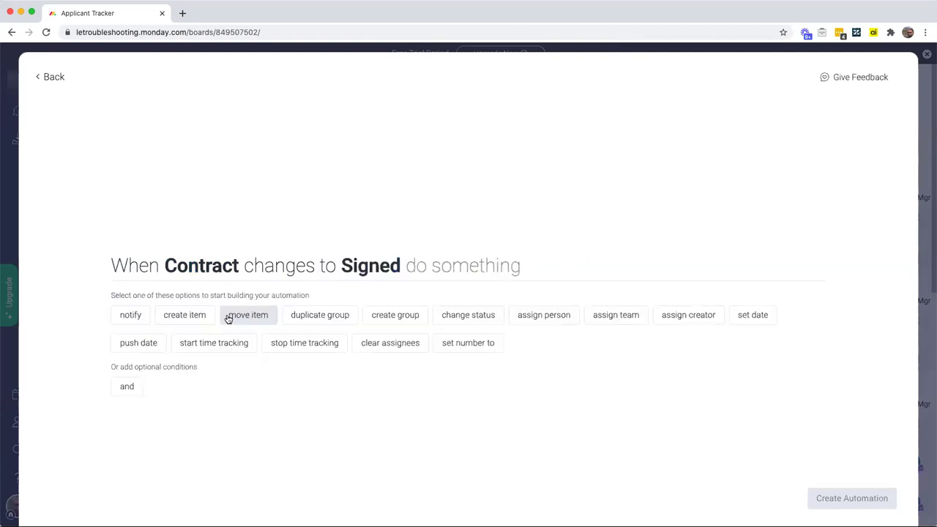
Step: Add a trigger condition requiring the Source status to be Referral
left_click(130, 389)
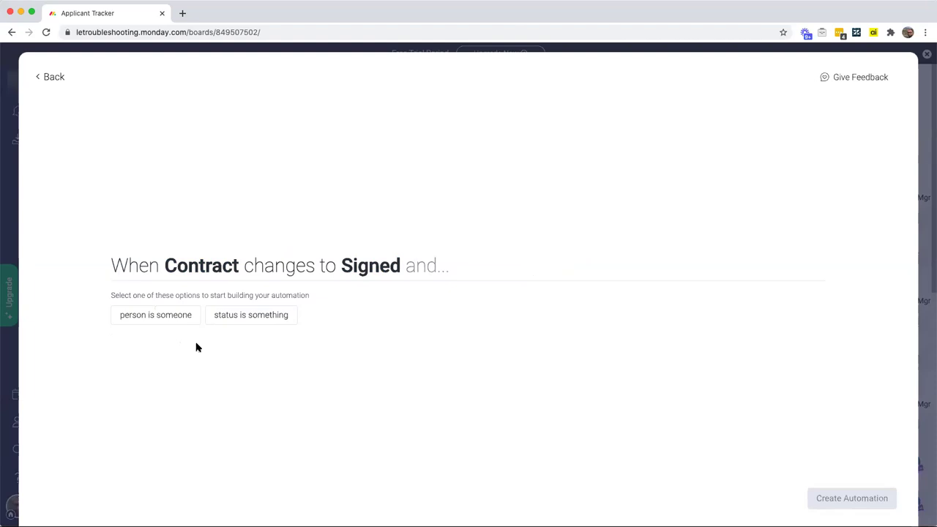
left_click(249, 317)
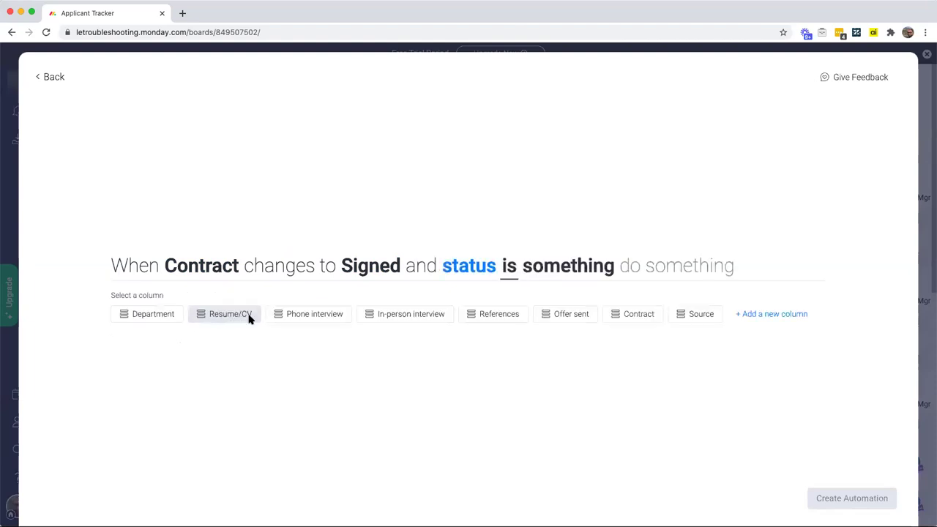
left_click(694, 317)
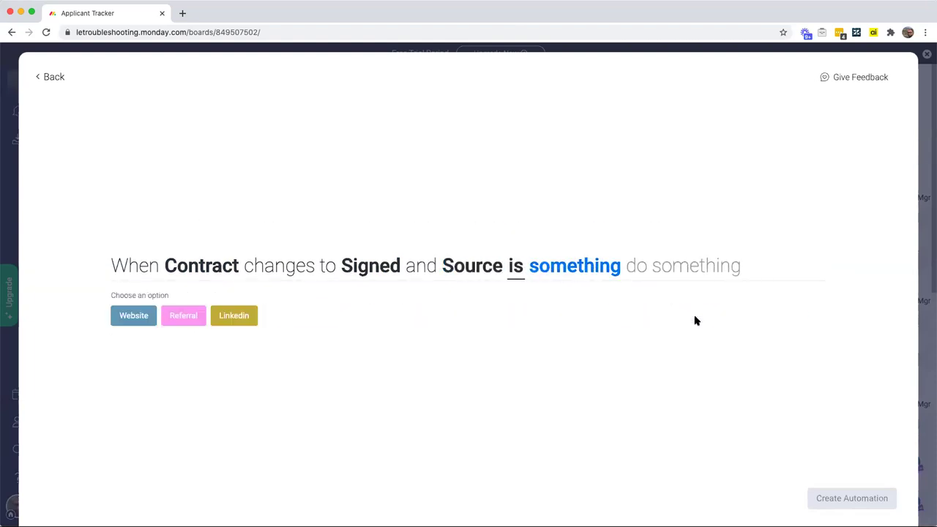
left_click(180, 318)
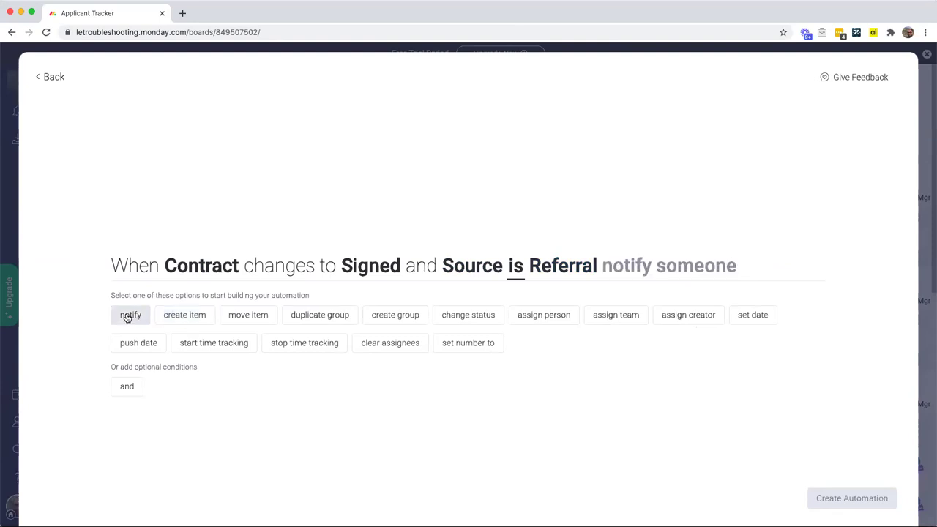
Step: Set the action to a notification sent to the person in the HR people column
left_click(129, 315)
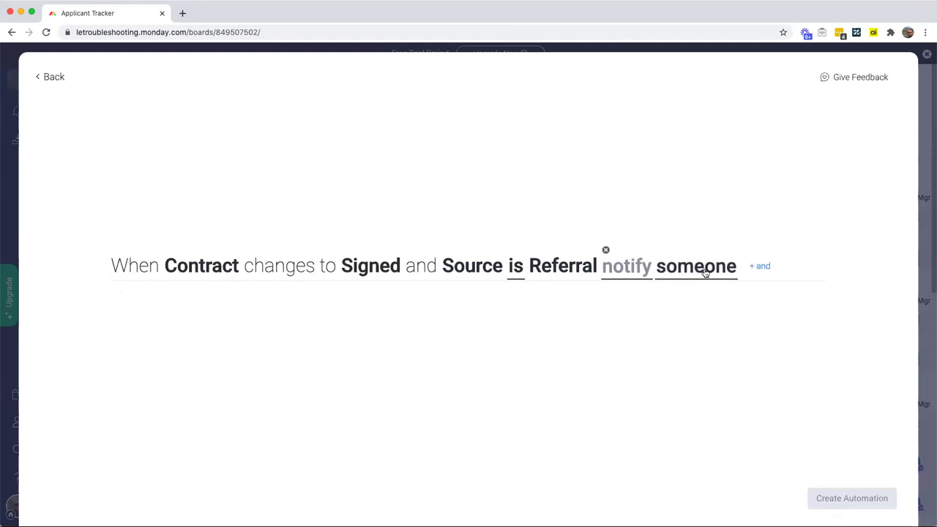
left_click(705, 273)
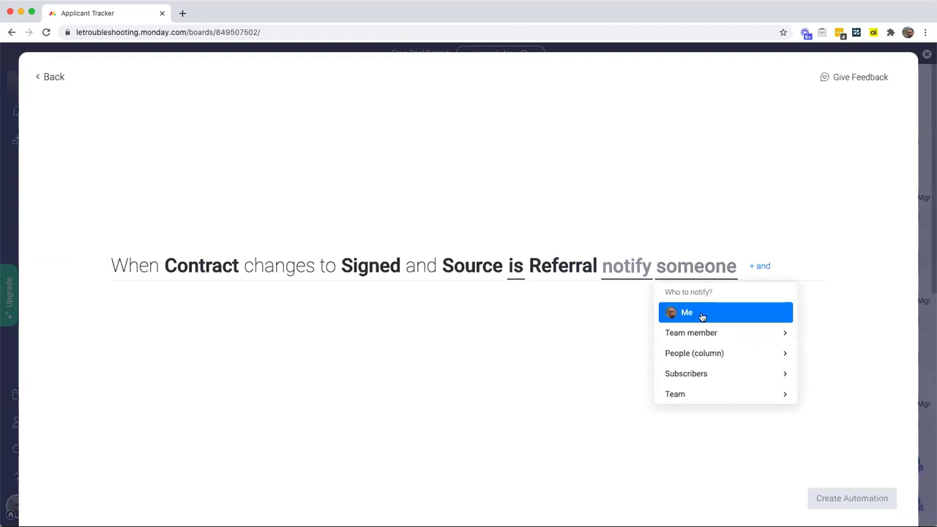
left_click(734, 332)
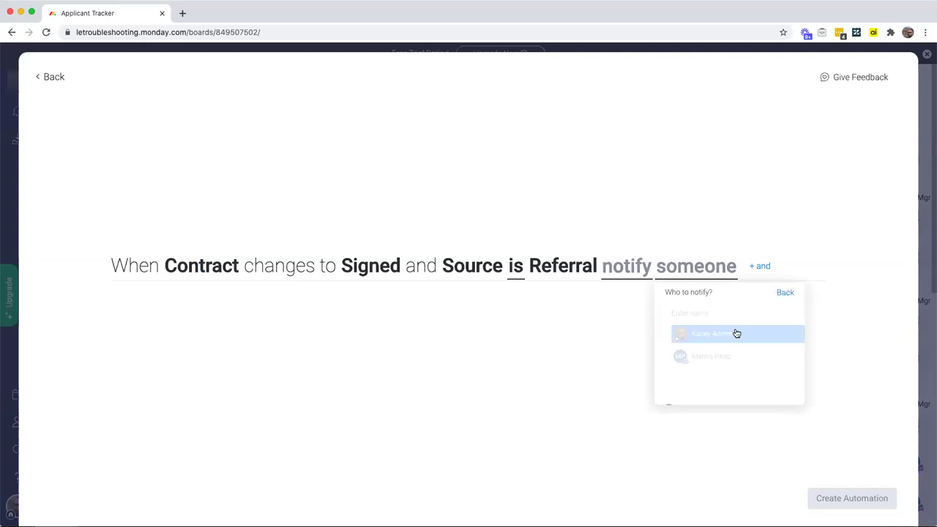
left_click(785, 298)
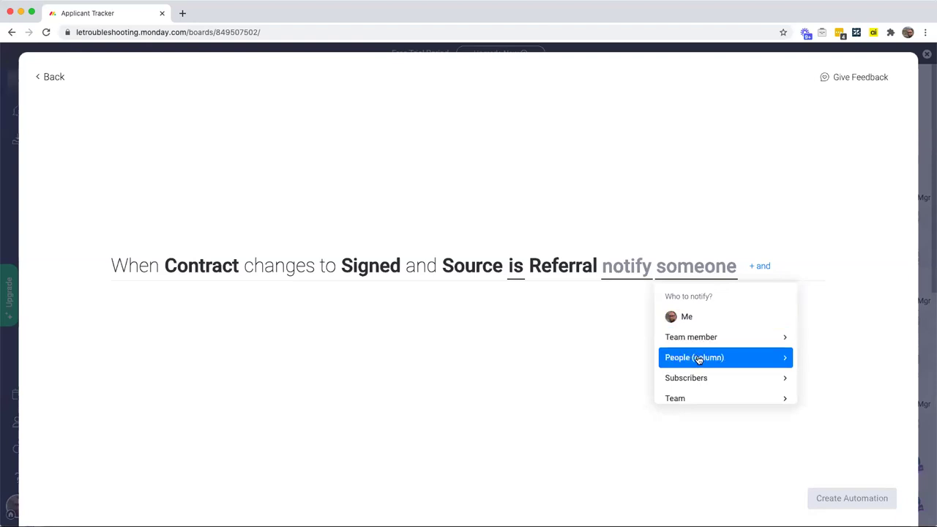
left_click(698, 358)
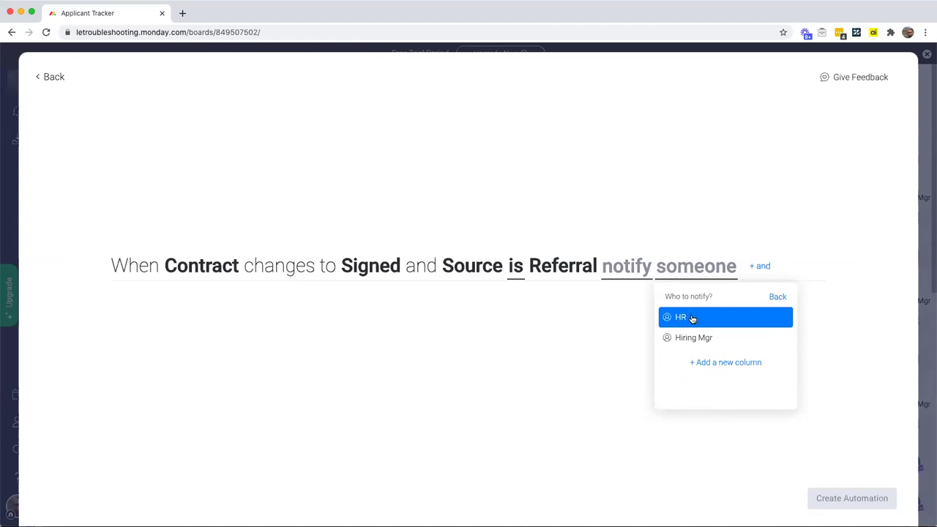
left_click(692, 319)
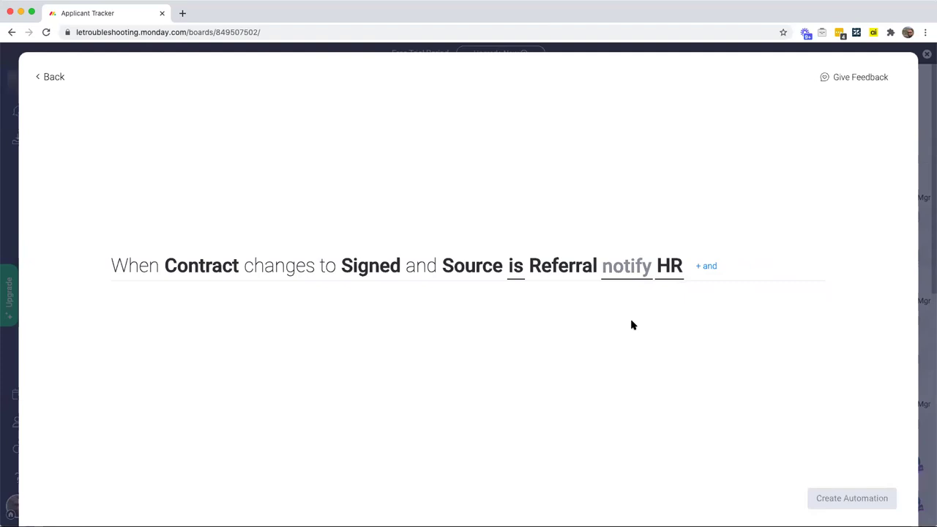
Step: Write a notification that greets the HR person and names the applicant with a signed contract. It asks HR to send the referral bonus
left_click(631, 269)
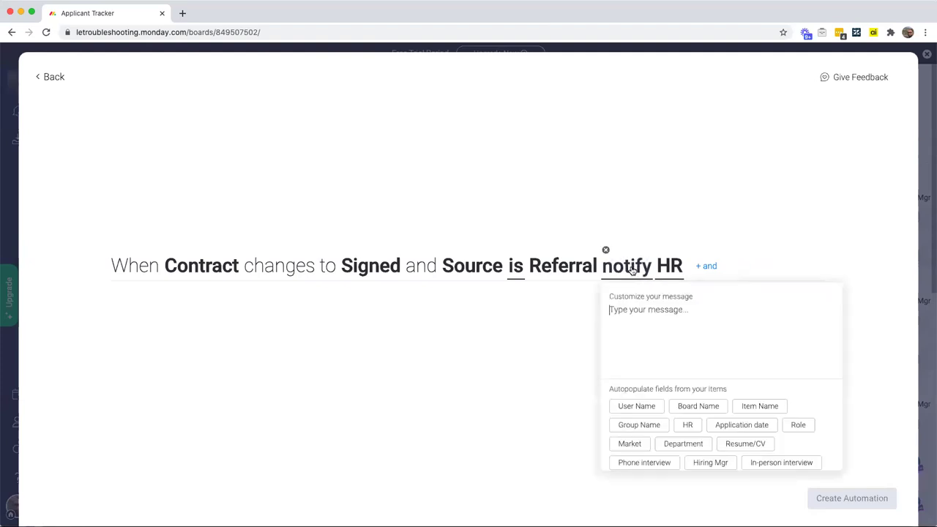
type("Hi there")
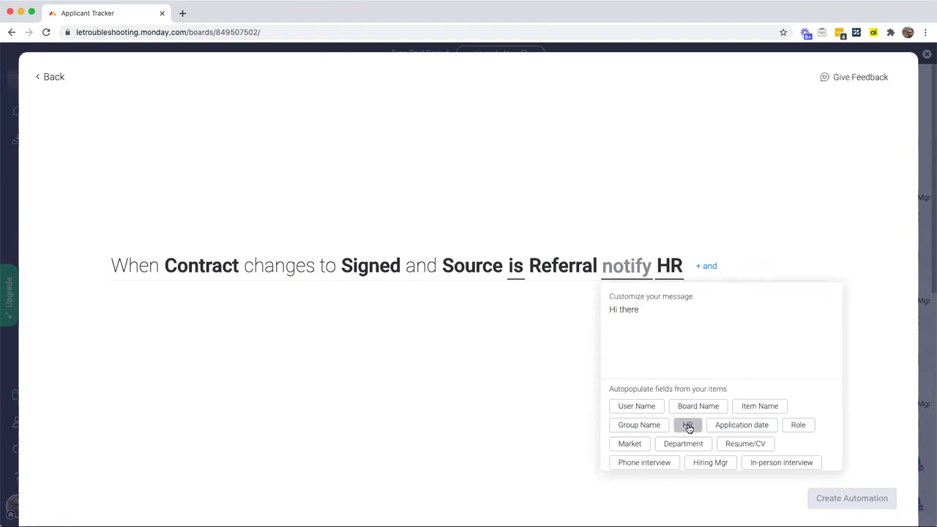
left_click(688, 426)
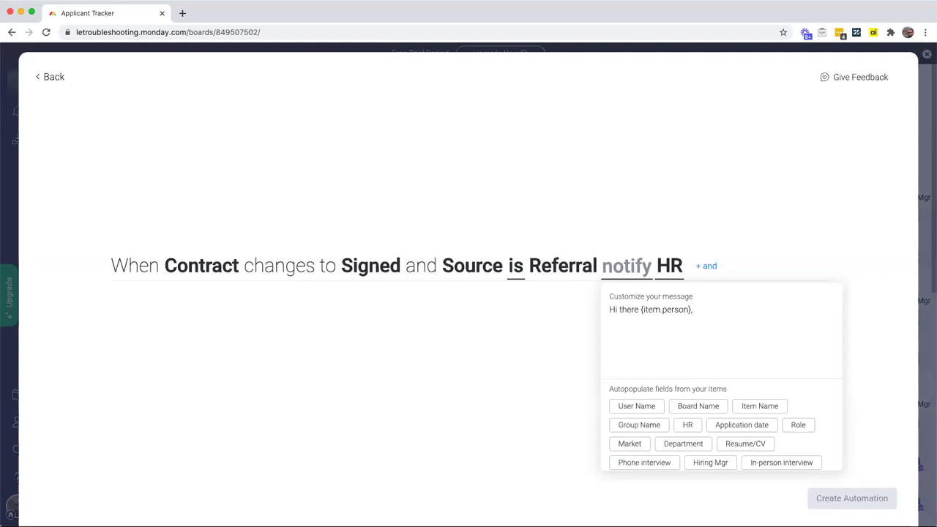
type("news! We have received a signed contract from")
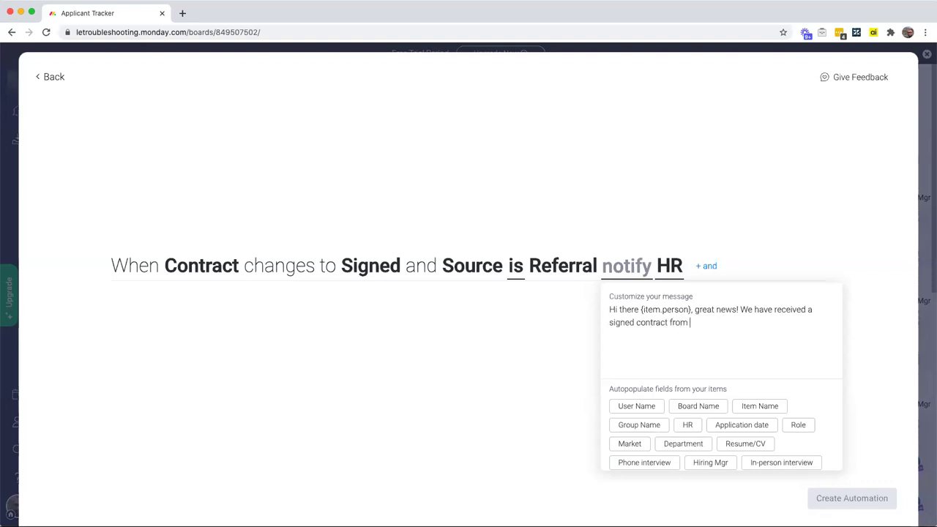
left_click(774, 413)
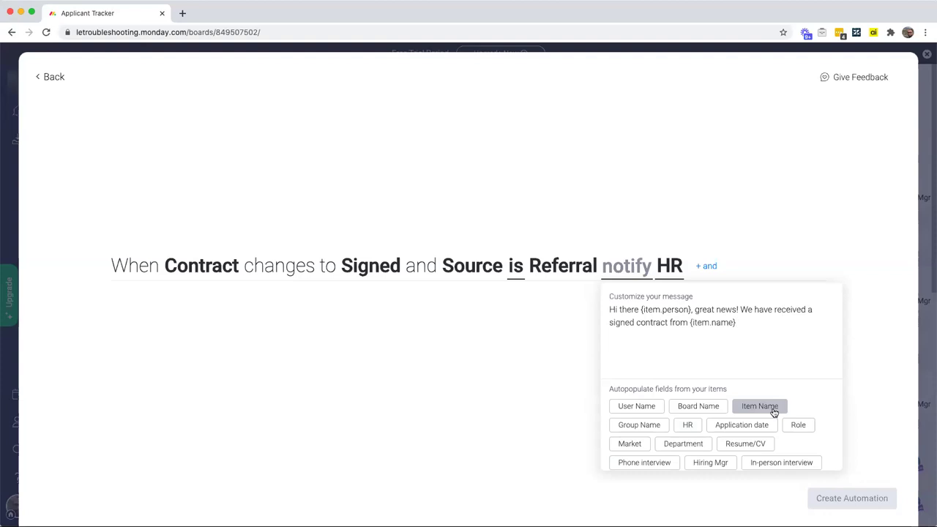
type("! They are also an employee ")
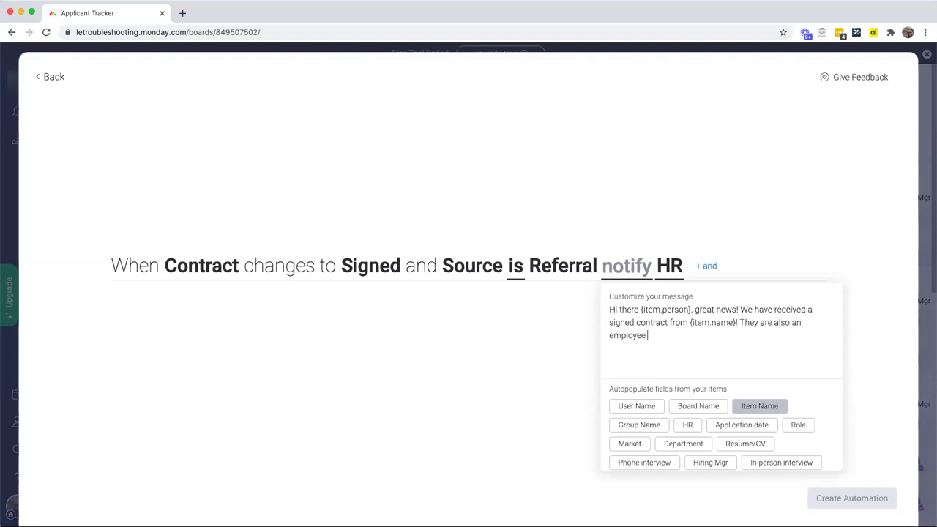
type("referral. Please consult the phone scree")
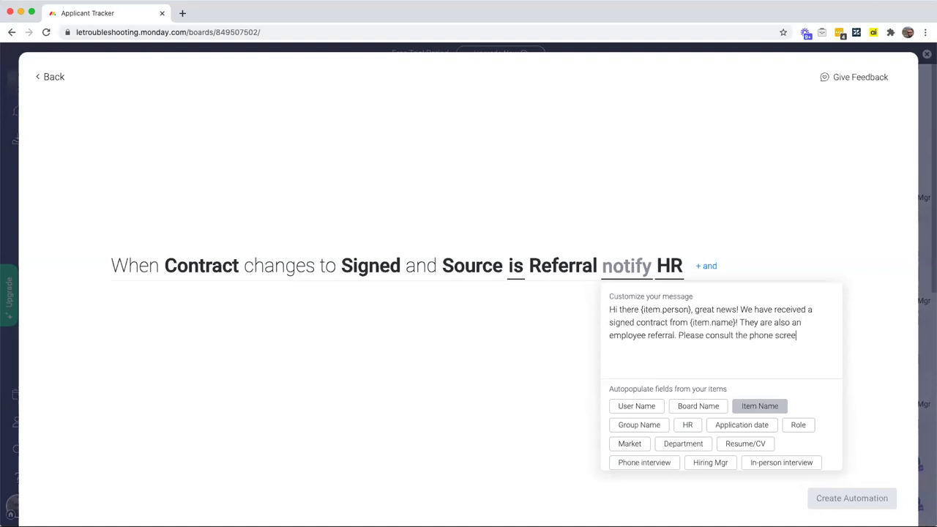
type("n notes in the Updat")
key("BackSpace")
type("ate section")
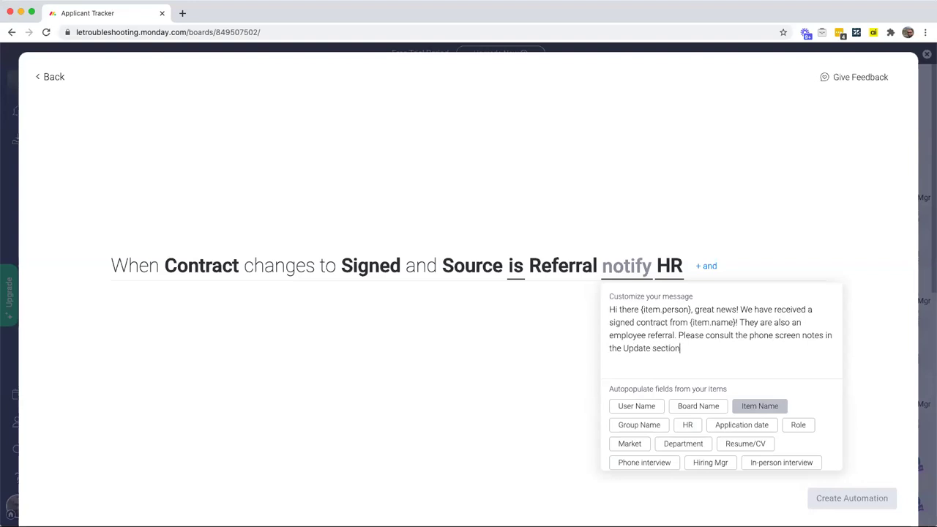
type(" and send out that referral bonus!")
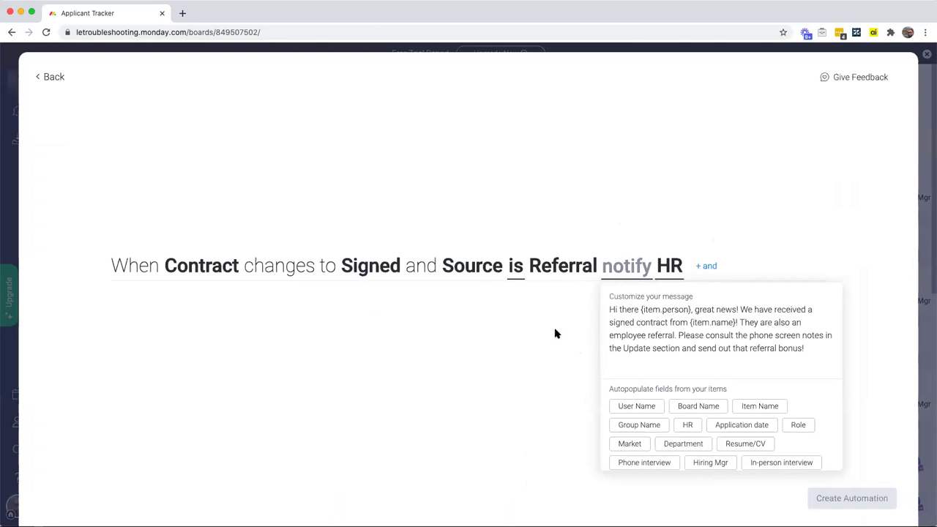
left_click(555, 333)
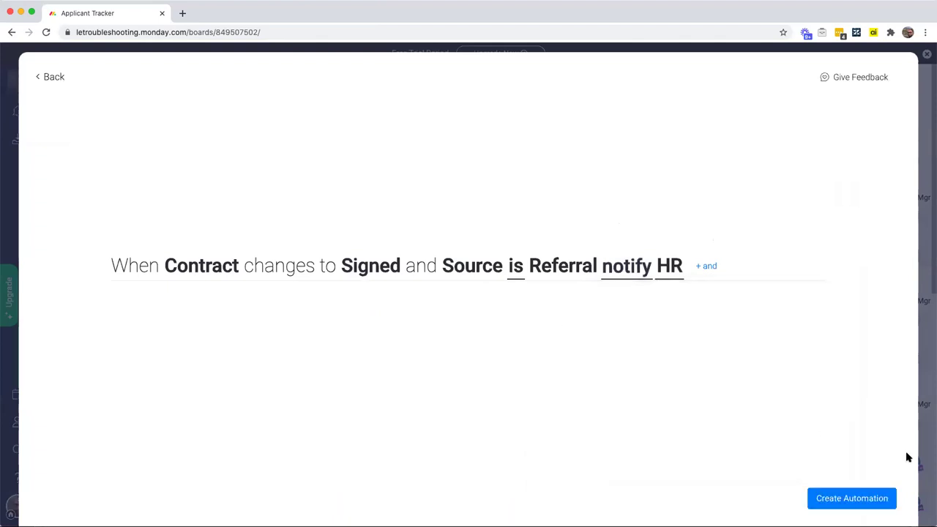
Step: Create the referral automation and close the Board Automations window
left_click(873, 503)
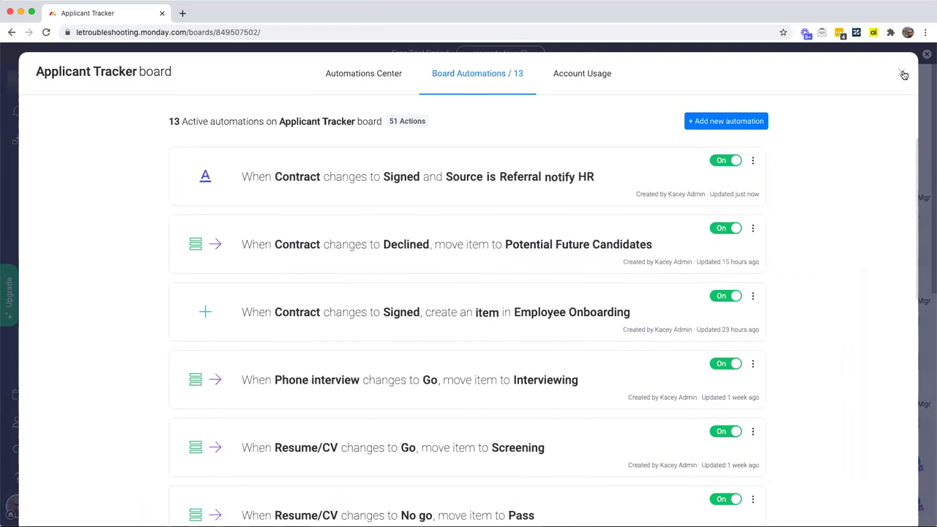
left_click(902, 74)
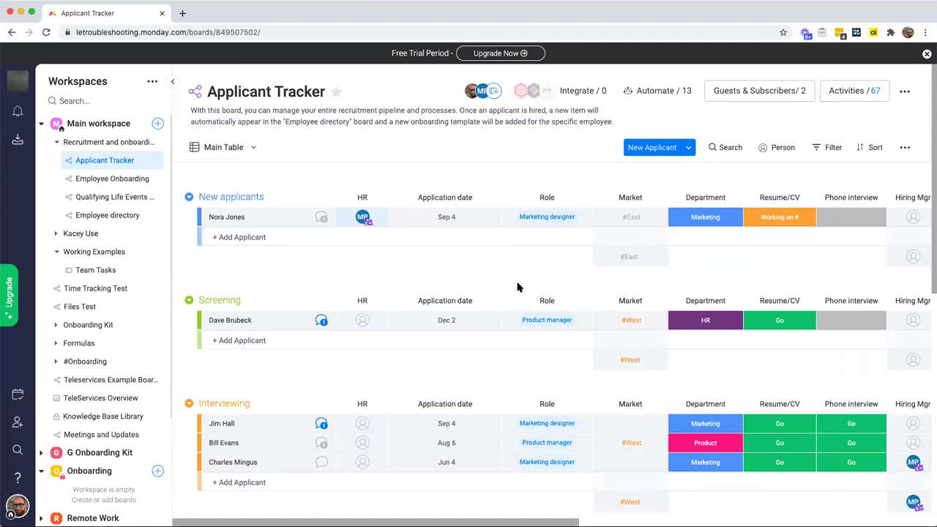
scroll(516, 287, "down", 6)
scroll(517, 287, "up", 5)
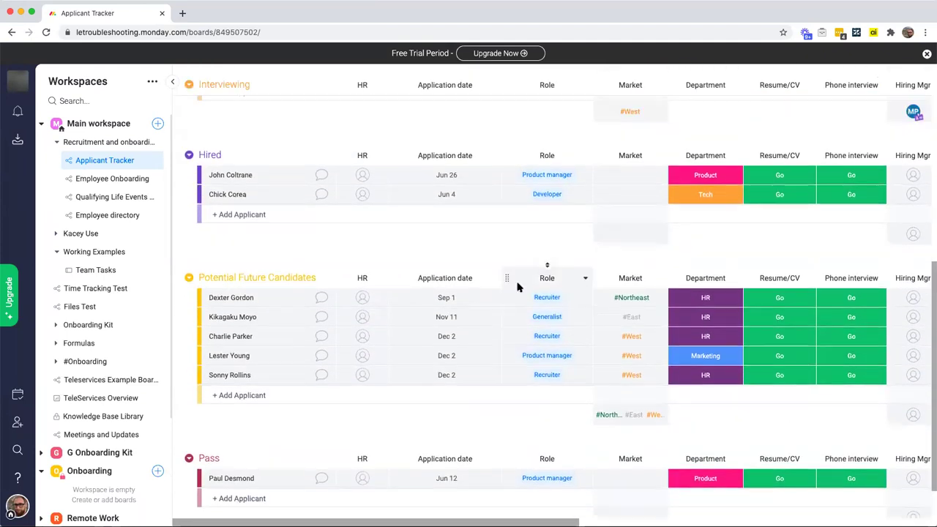
scroll(516, 287, "up", 2)
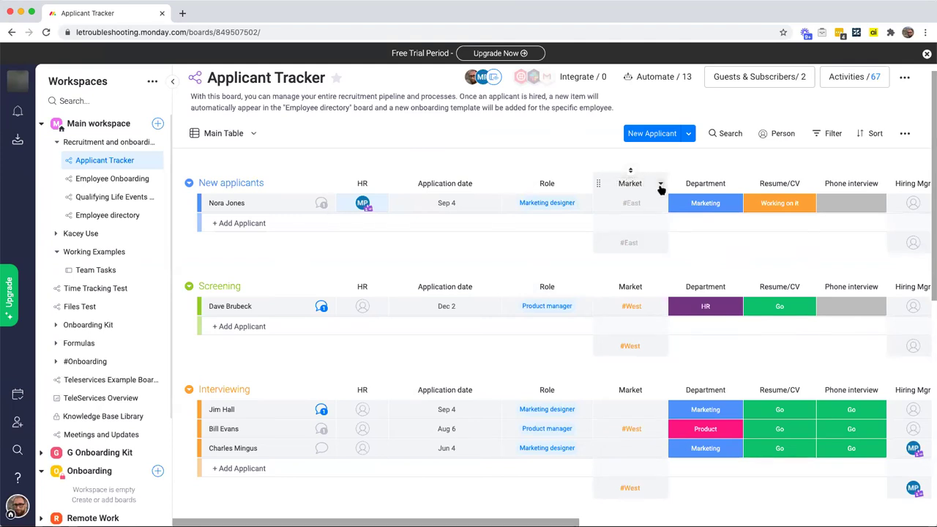
scroll(660, 189, "right", 10)
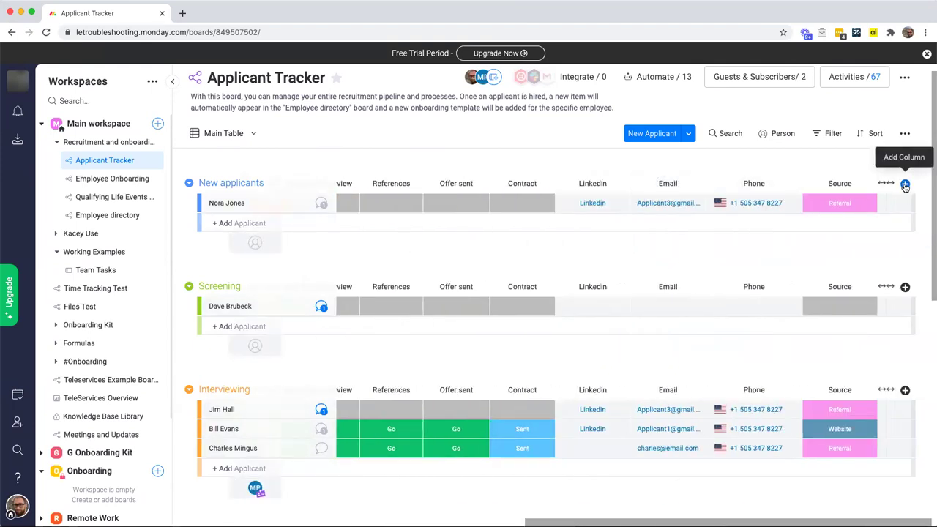
Step: Add a Tags column to every group, leave the applicant's tag empty, and title it Market
left_click(905, 185)
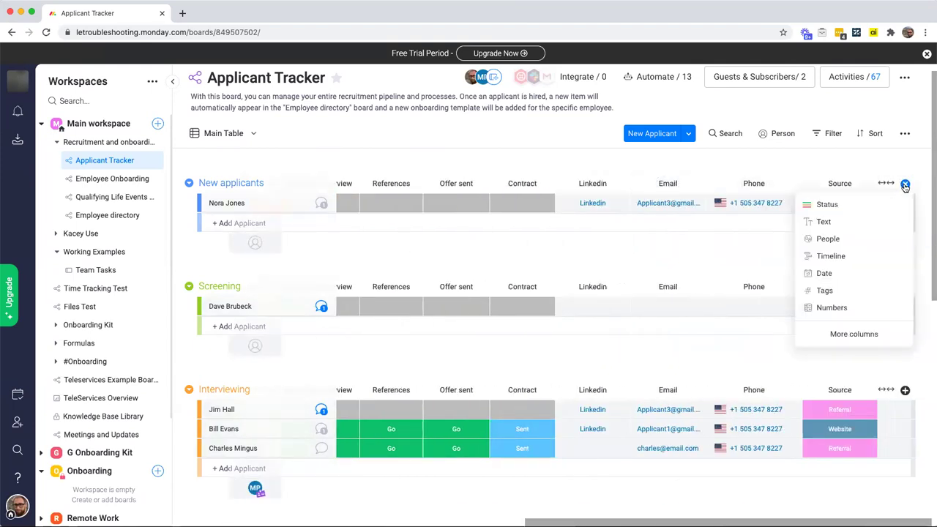
left_click(846, 295)
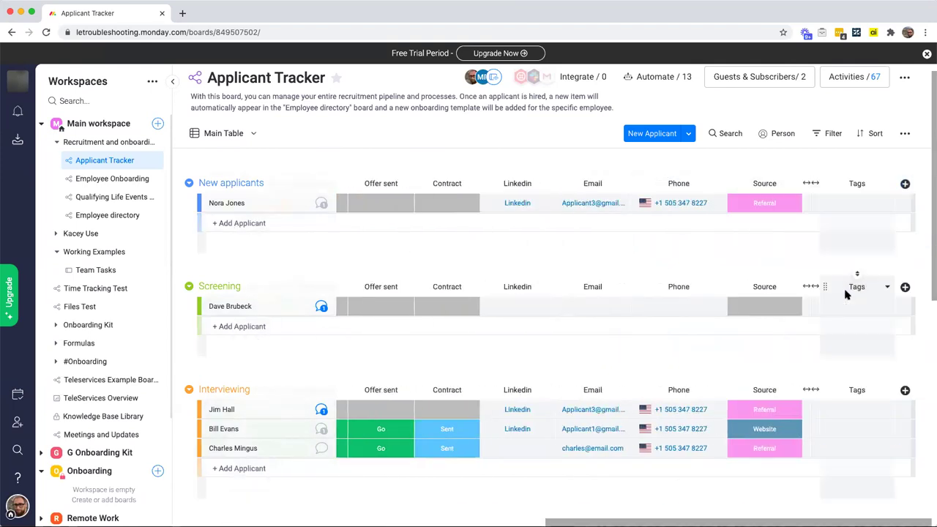
left_click(866, 205)
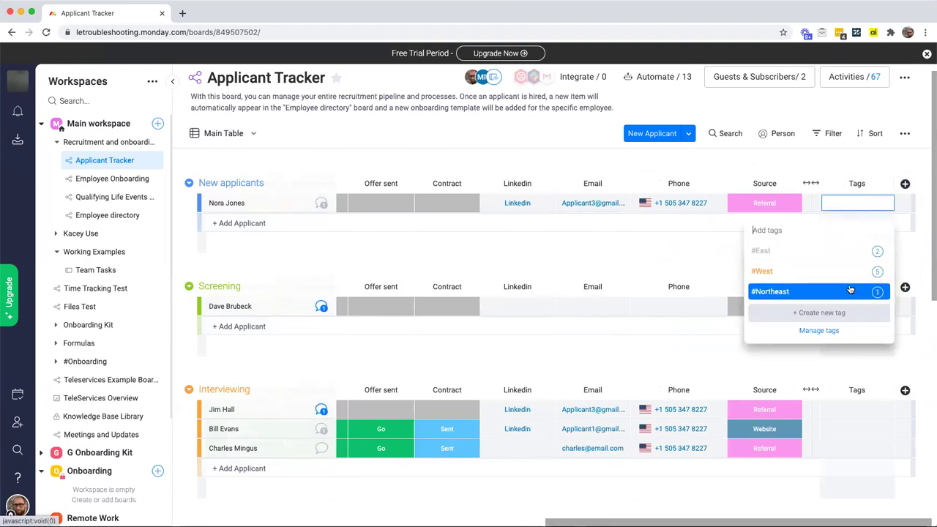
left_click(909, 258)
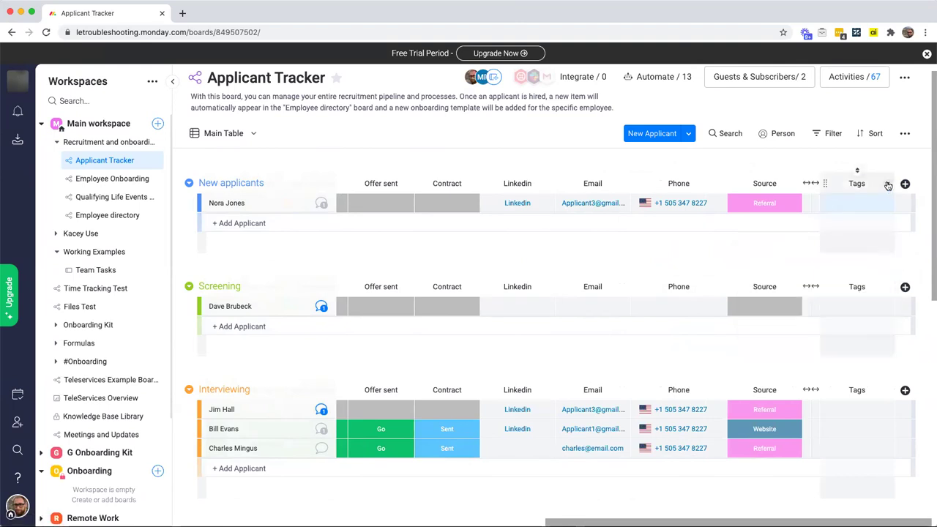
left_click(852, 184)
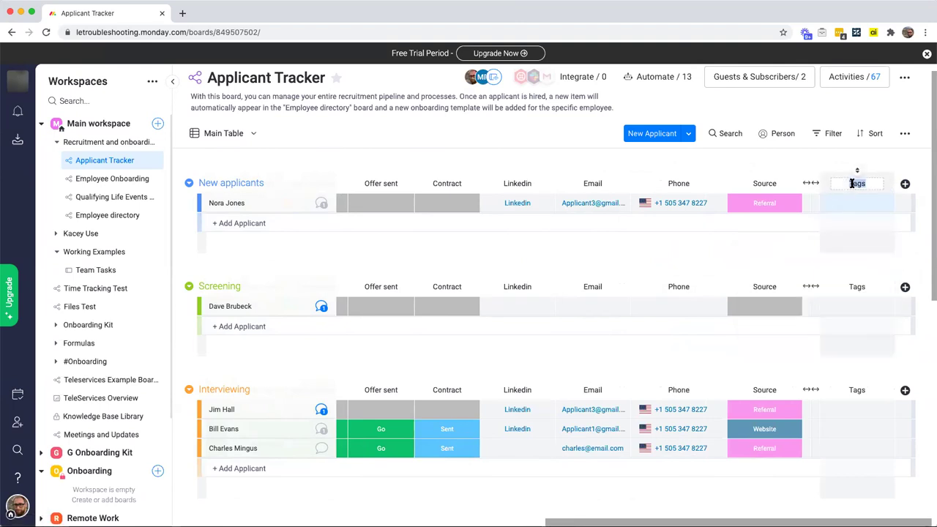
type("Market")
key("Return")
scroll(668, 194, "left", 5)
scroll(668, 194, "left", 5)
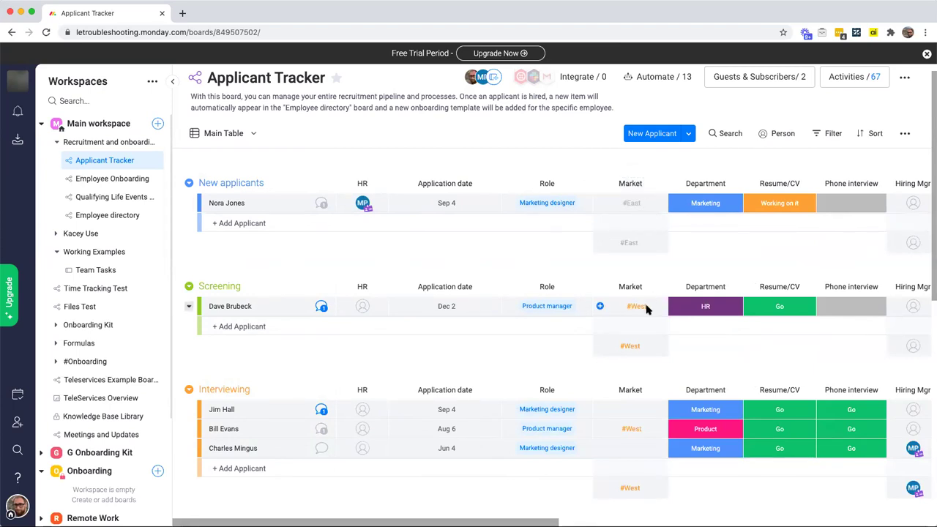
scroll(645, 308, "down", 10)
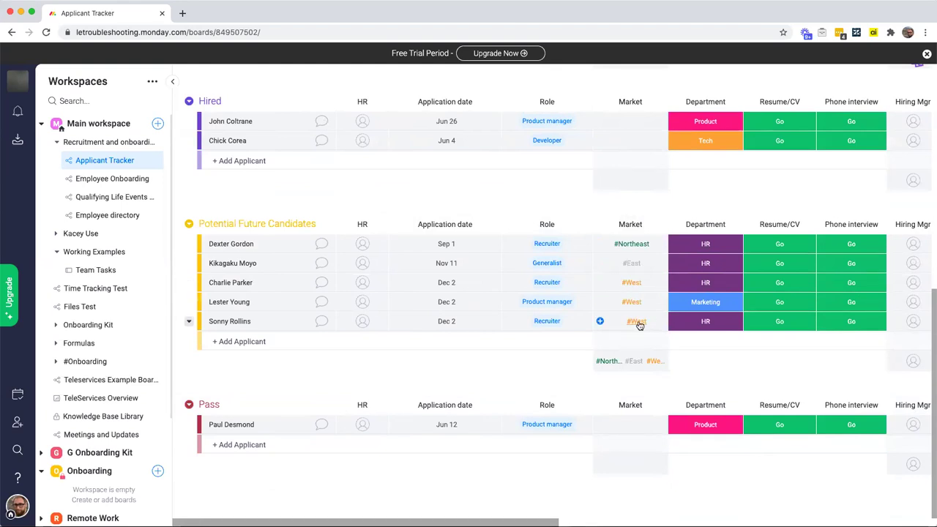
scroll(638, 325, "up", 1)
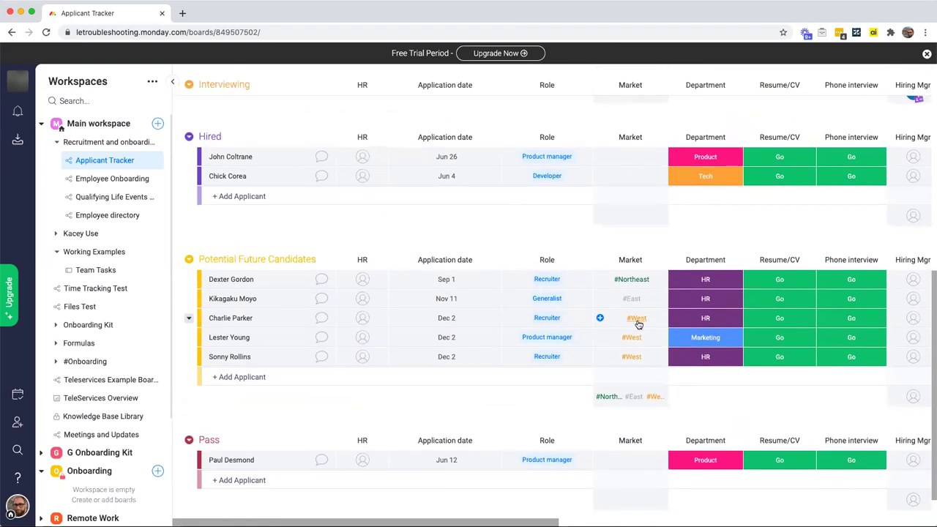
scroll(639, 325, "up", 1)
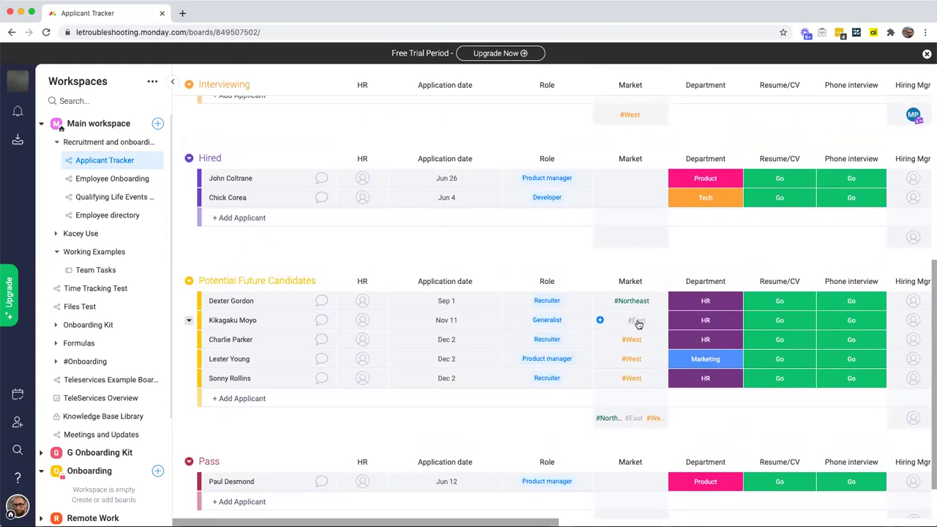
scroll(638, 325, "up", 3)
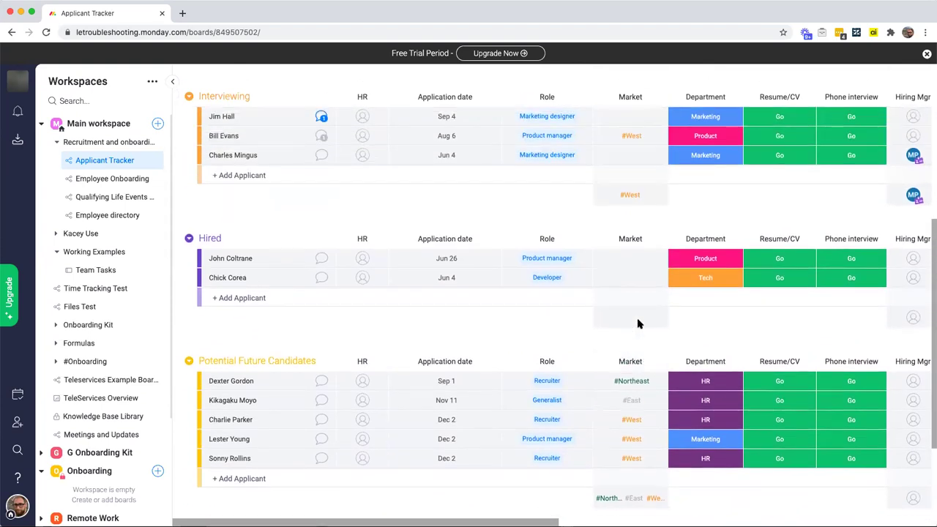
scroll(644, 324, "up", 7)
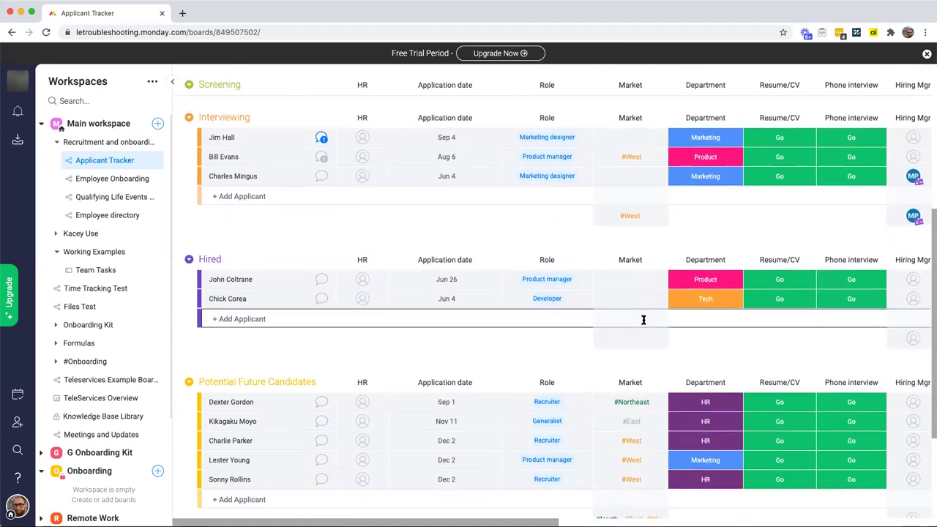
scroll(644, 324, "up", 3)
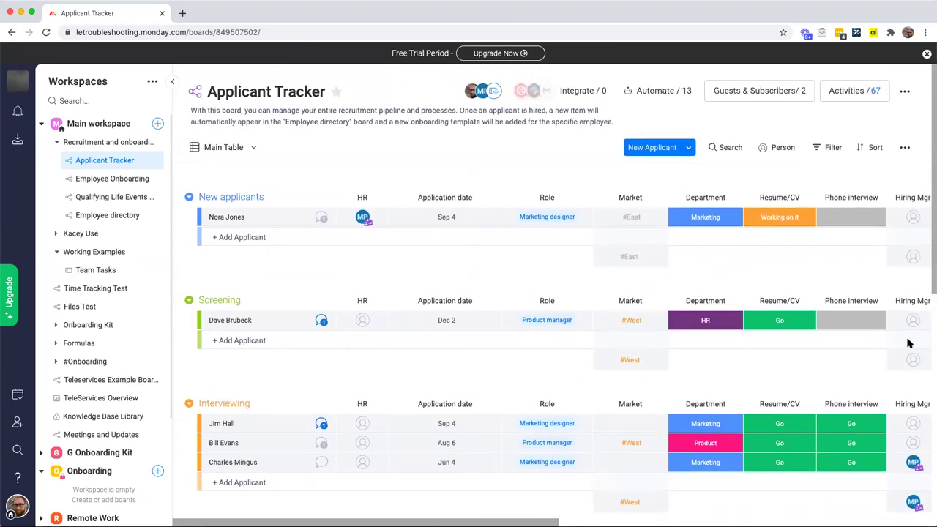
scroll(665, 341, "down", 11)
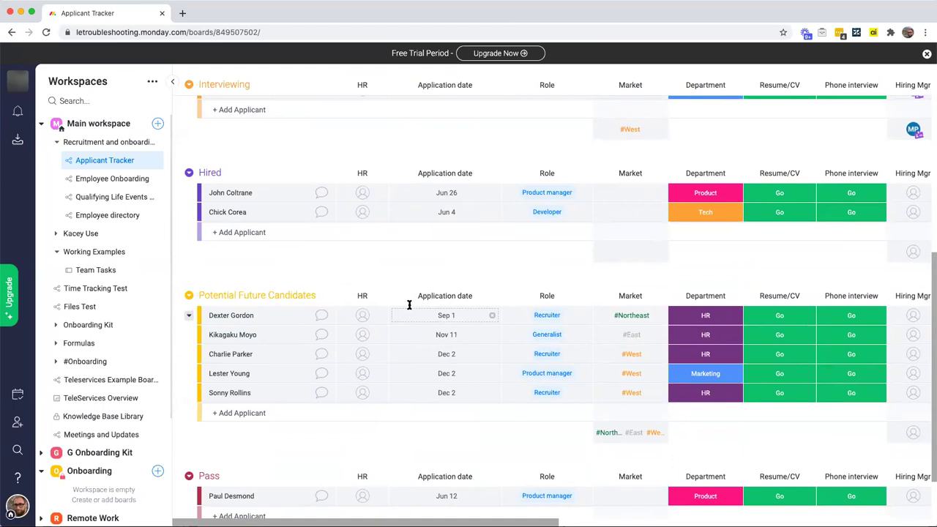
scroll(409, 304, "up", 10)
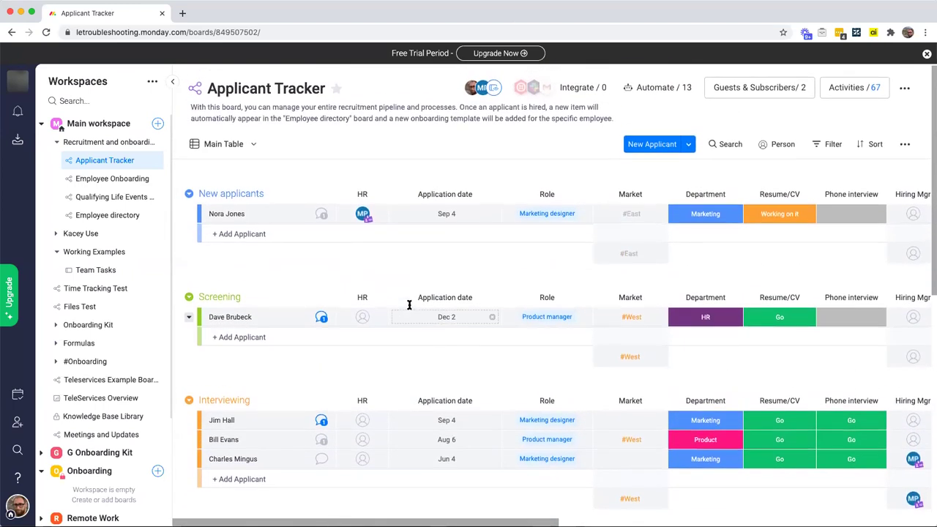
scroll(409, 309, "right", 10)
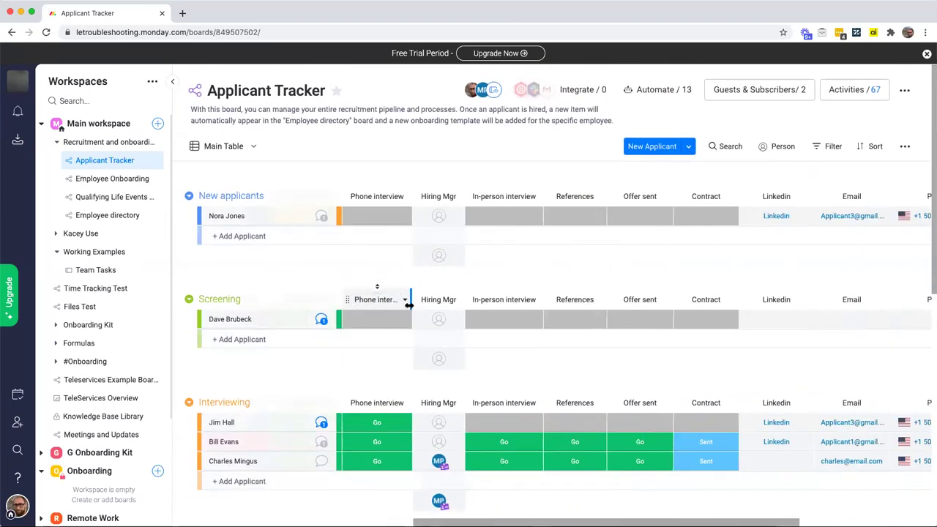
scroll(409, 309, "down", 5)
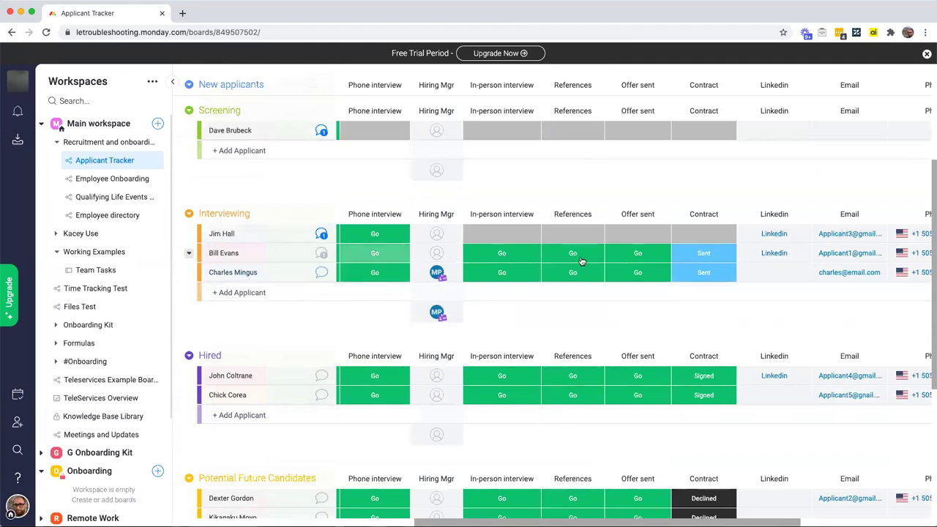
left_click(720, 255)
scroll(714, 367, "left", 1)
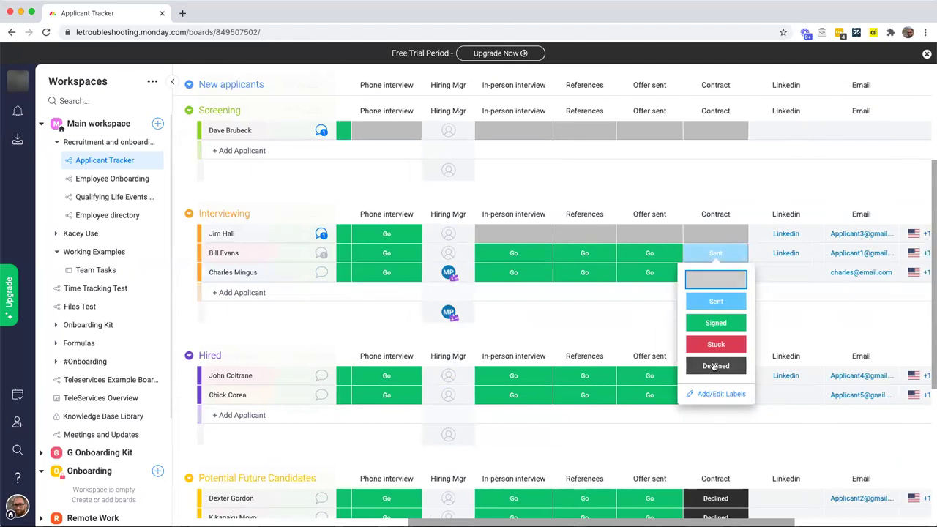
left_click(715, 367)
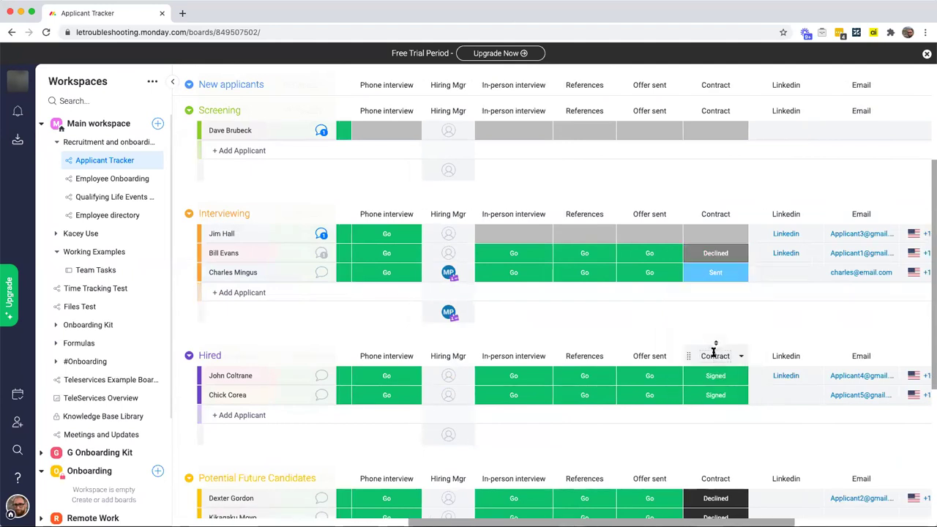
scroll(726, 330, "up", 1)
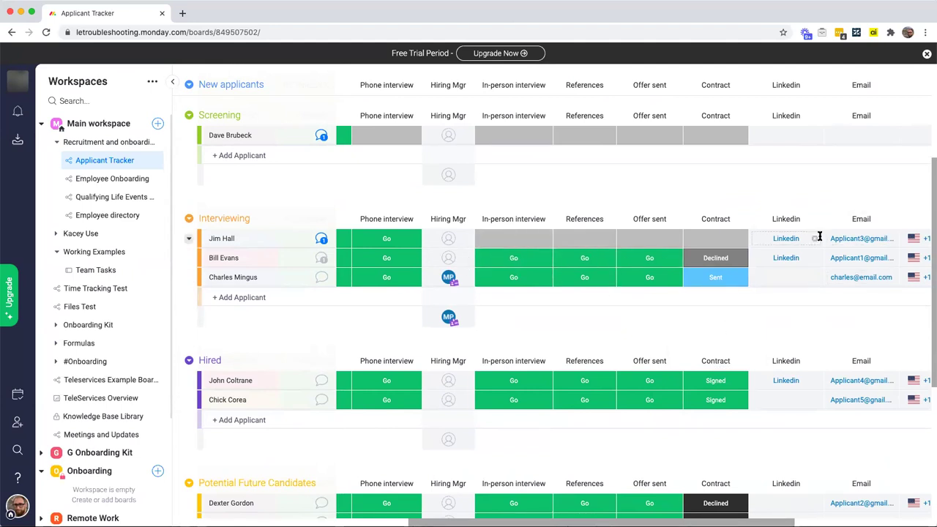
scroll(792, 239, "down", 4)
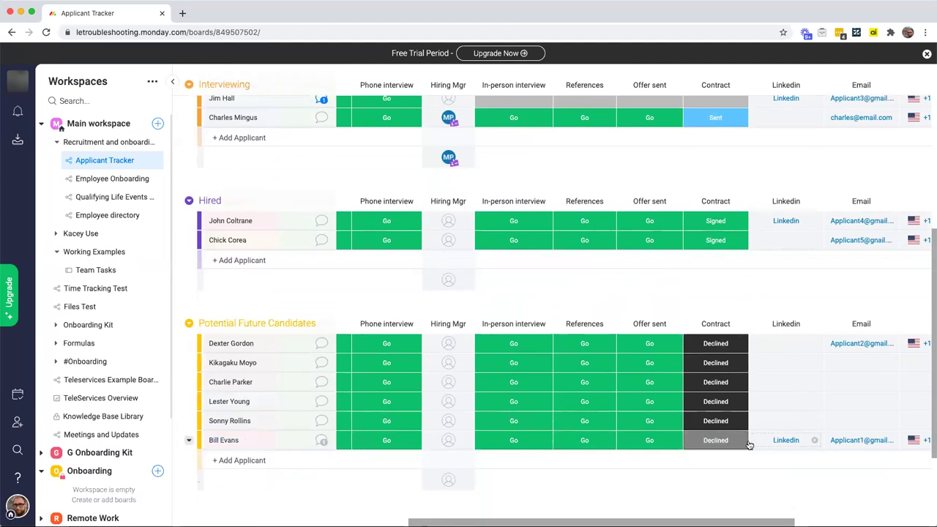
scroll(748, 440, "left", 2)
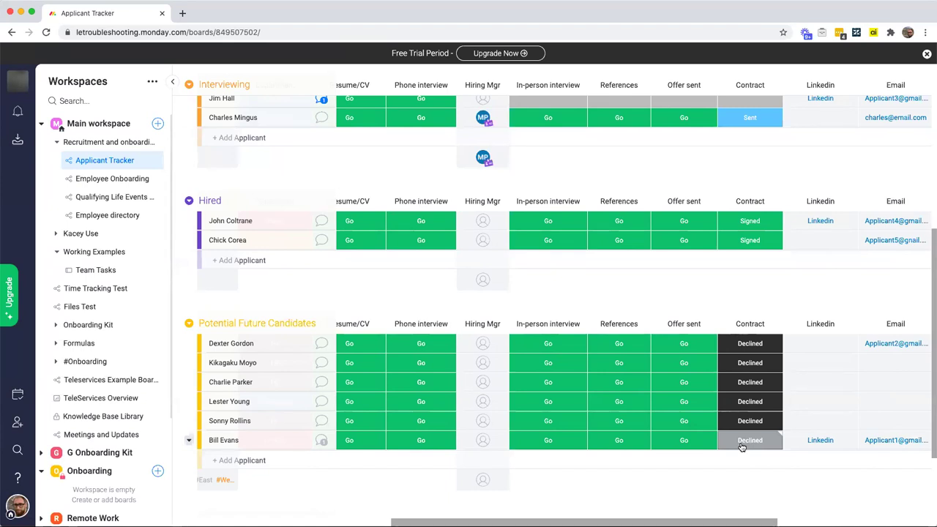
scroll(742, 447, "left", 2)
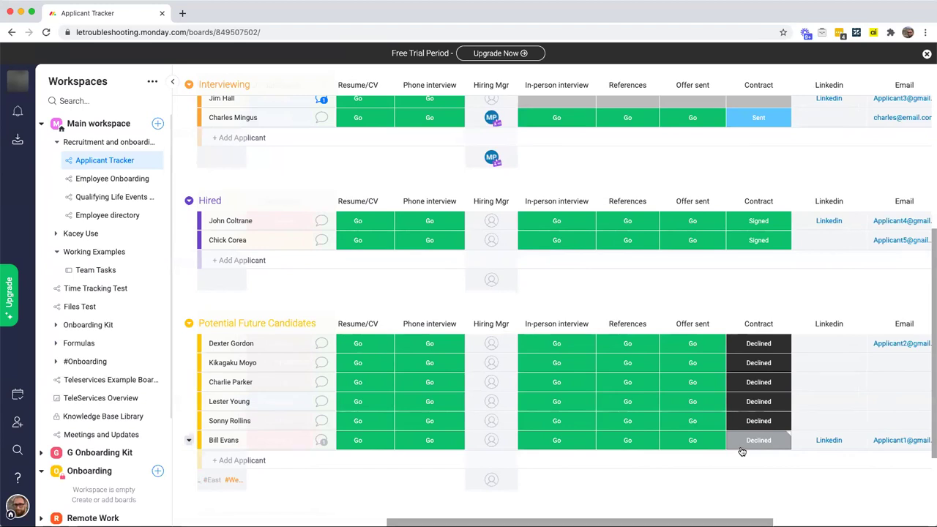
scroll(740, 452, "up", 5)
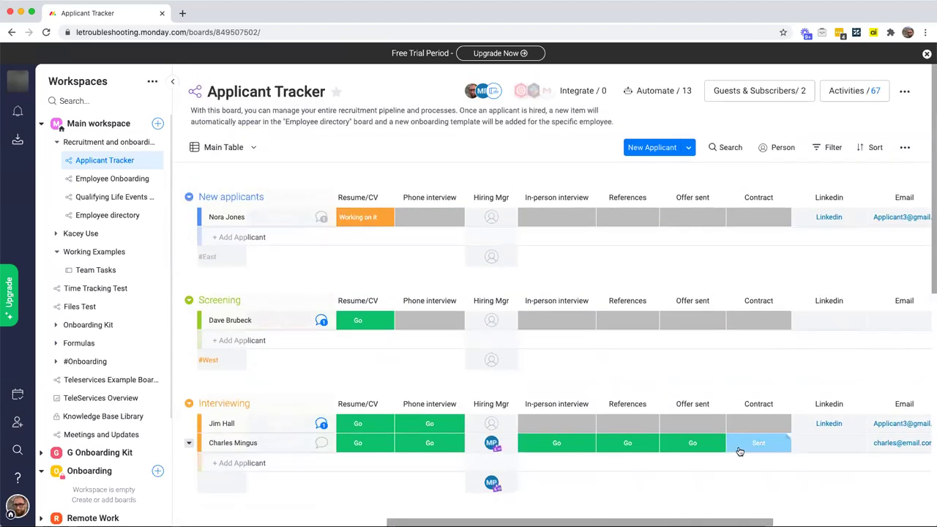
scroll(741, 451, "left", 1)
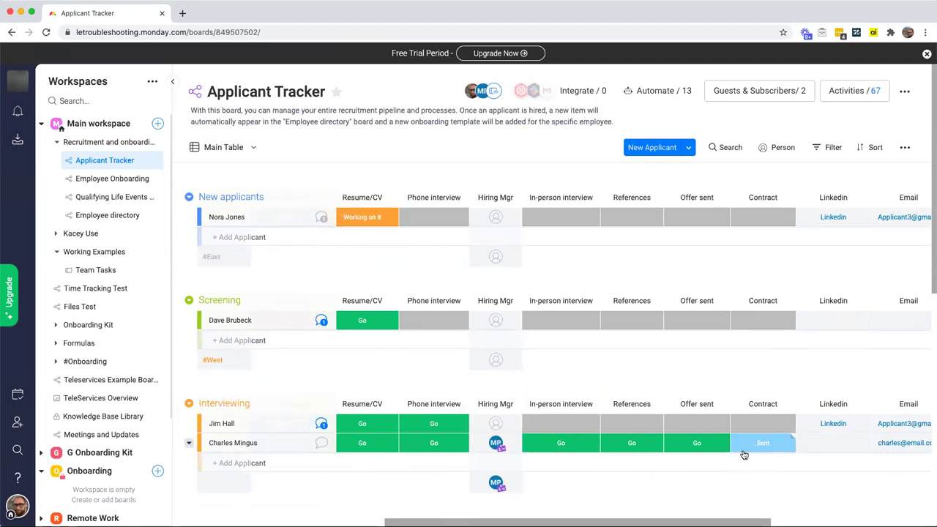
scroll(744, 455, "left", 5)
scroll(742, 454, "down", 5)
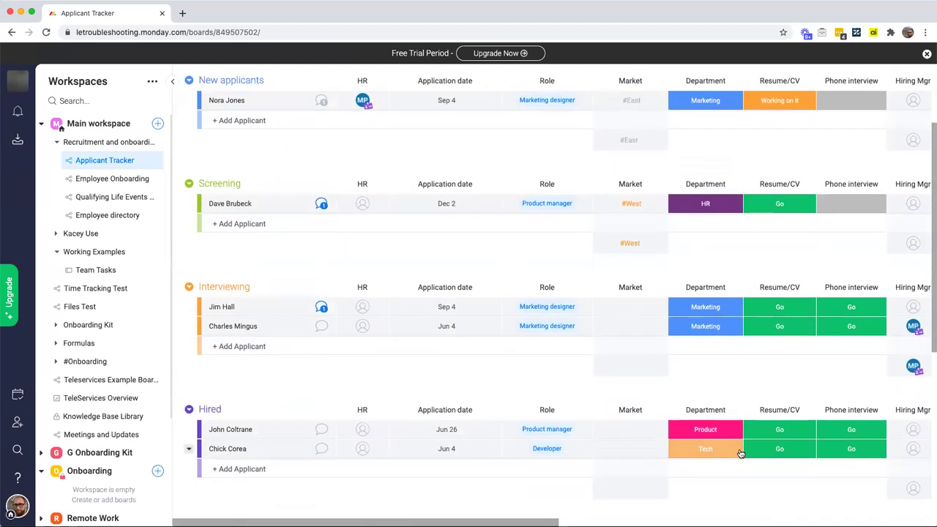
scroll(741, 453, "up", 10)
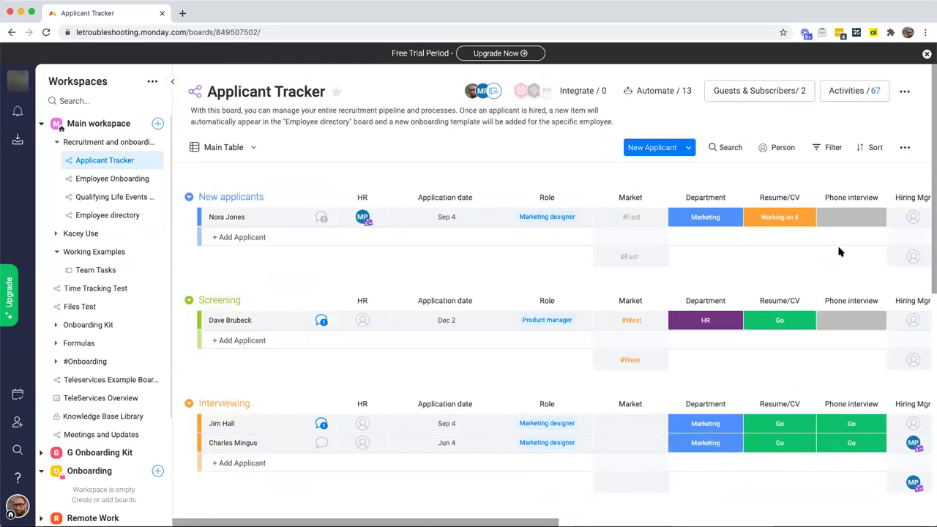
Step: Filter the board to the Potential Future Candidates group with Contract status Declined
left_click(832, 150)
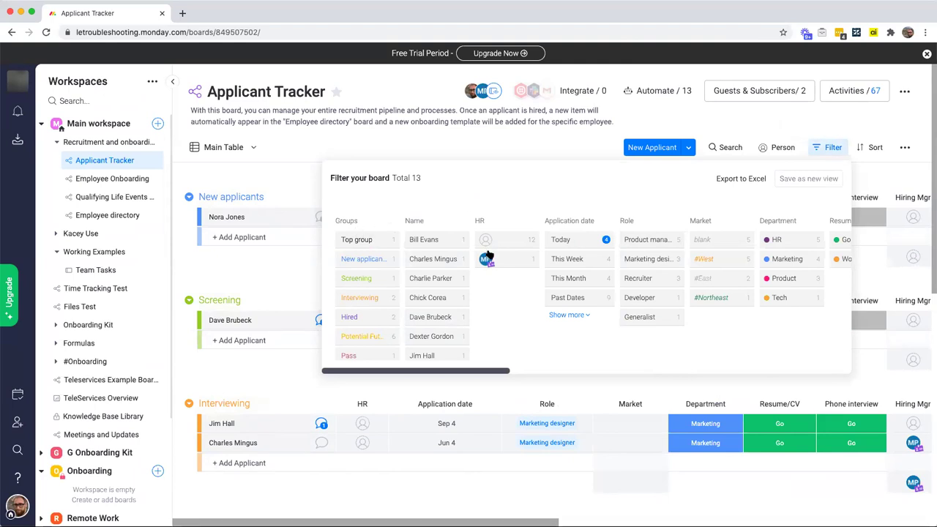
left_click(358, 338)
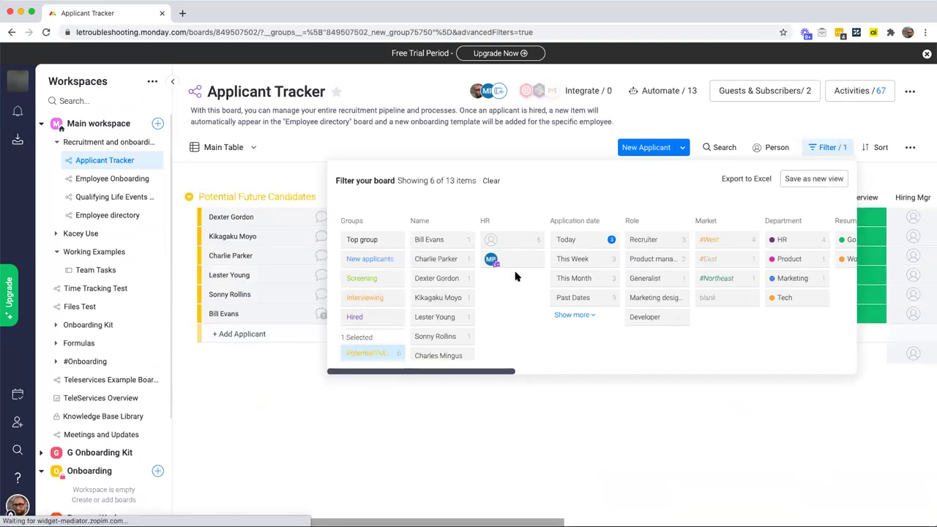
scroll(516, 277, "right", 10)
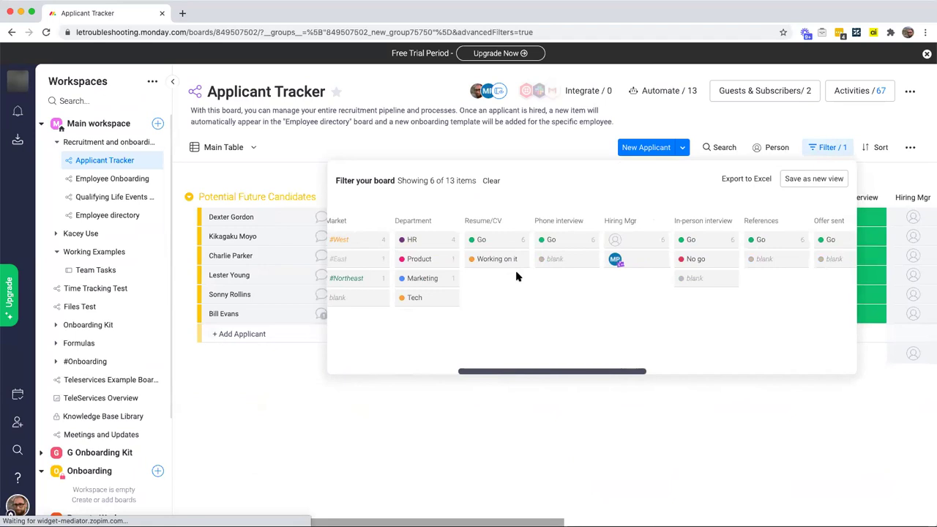
scroll(518, 276, "right", 2)
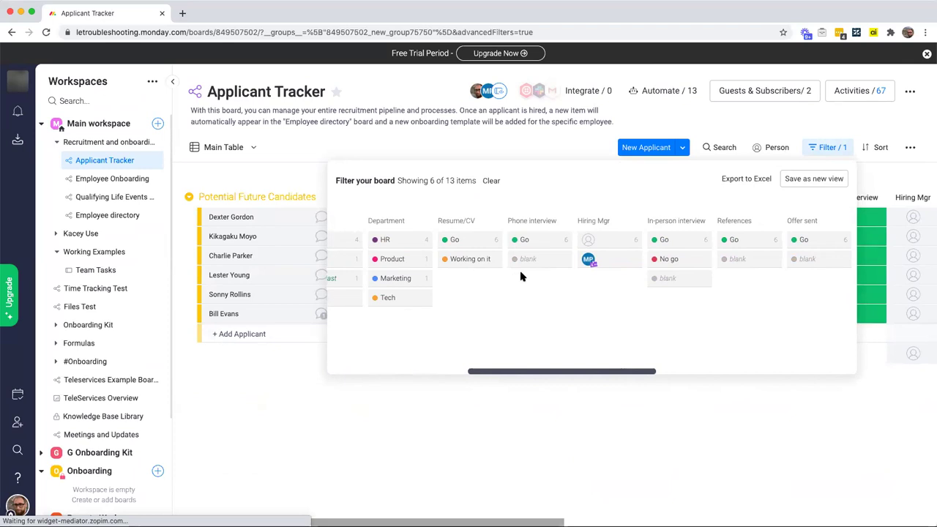
scroll(521, 276, "right", 5)
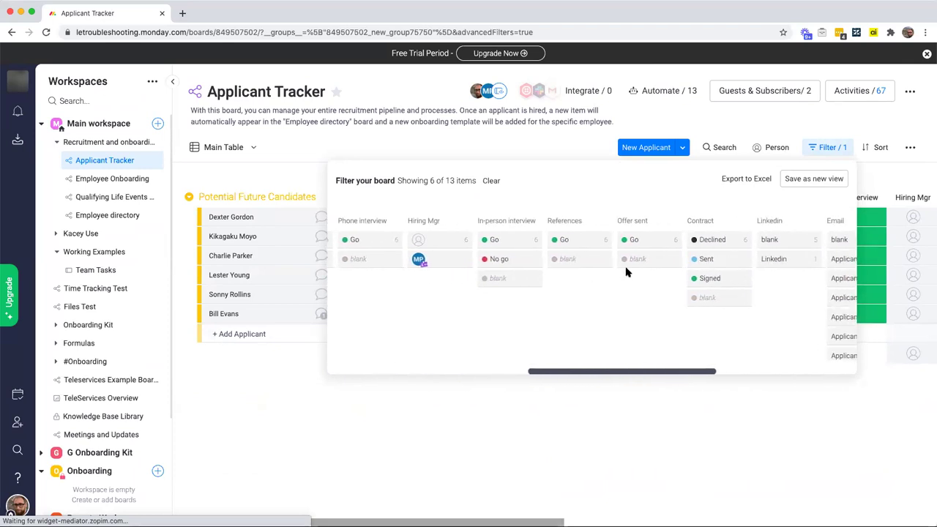
scroll(623, 267, "right", 2)
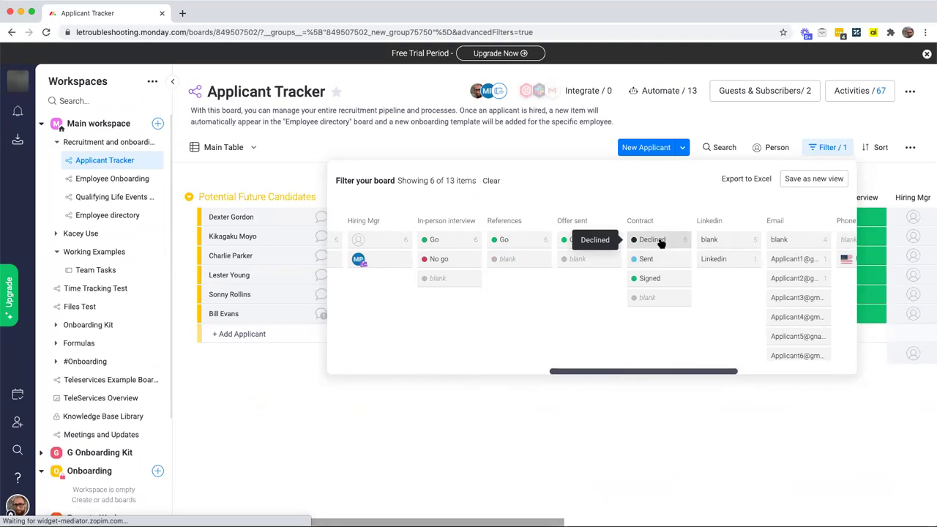
left_click(659, 240)
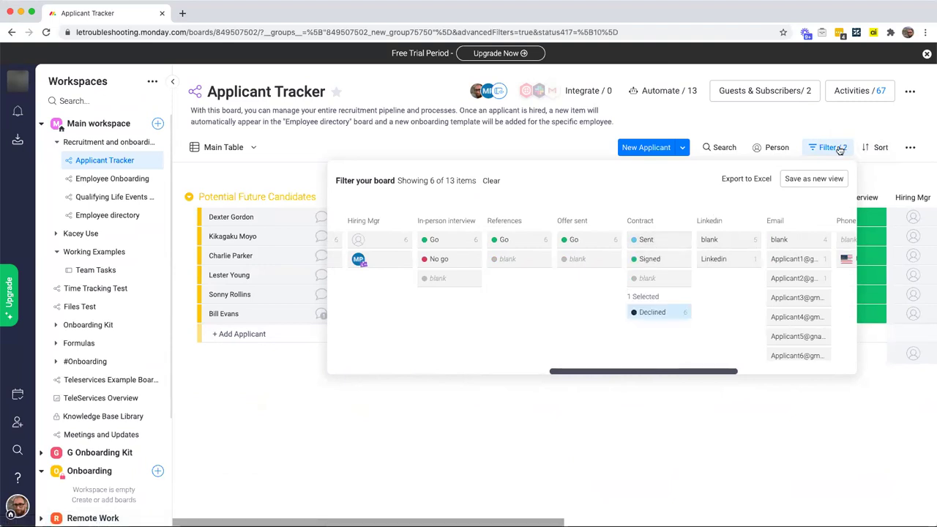
left_click(841, 149)
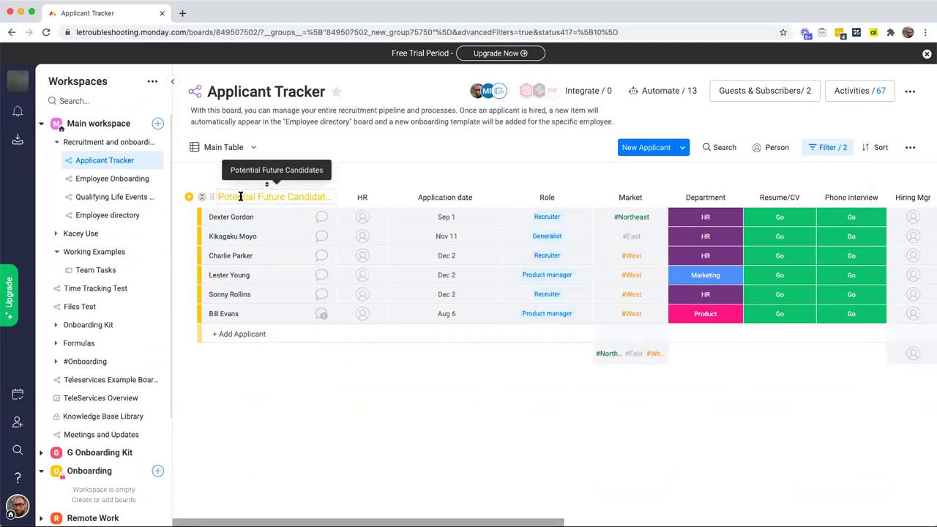
Step: Save the current filtered list as a new board view named 'Future Pipeline'
scroll(622, 247, "right", 5)
scroll(621, 247, "right", 1)
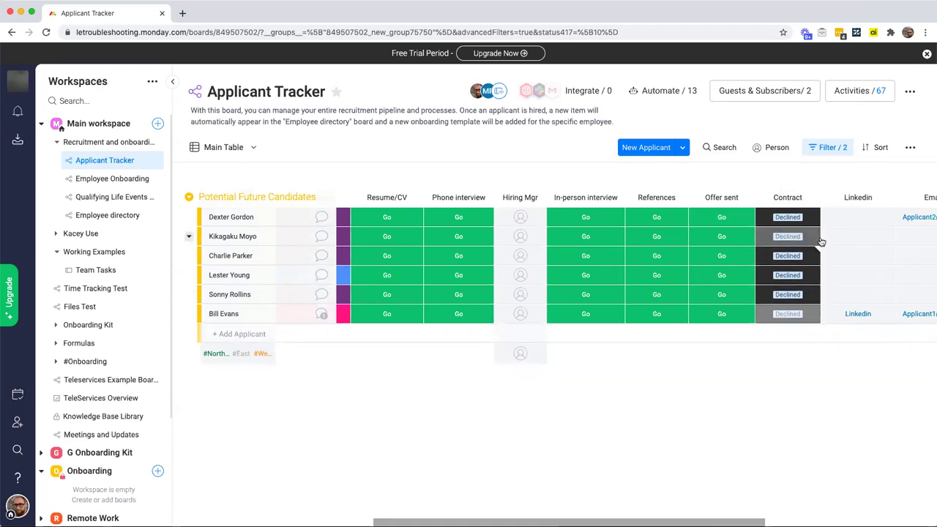
scroll(819, 241, "left", 6)
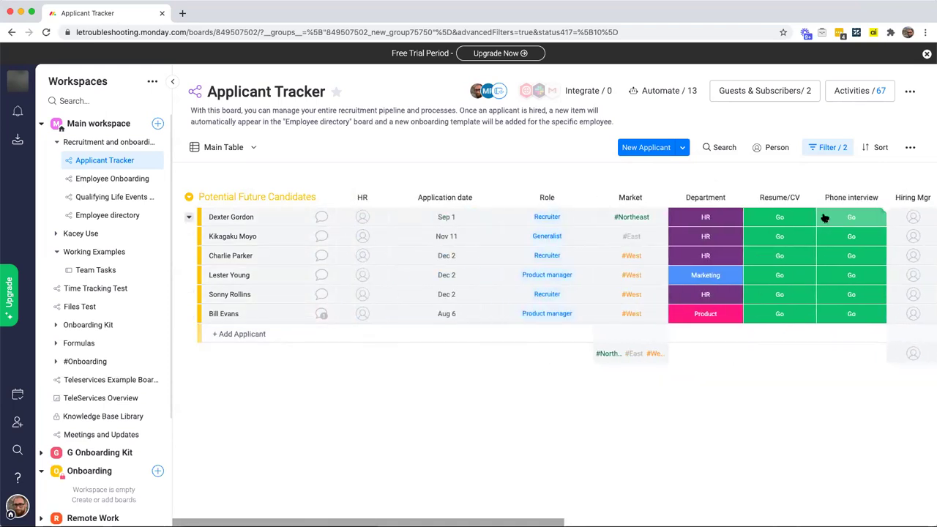
left_click(843, 150)
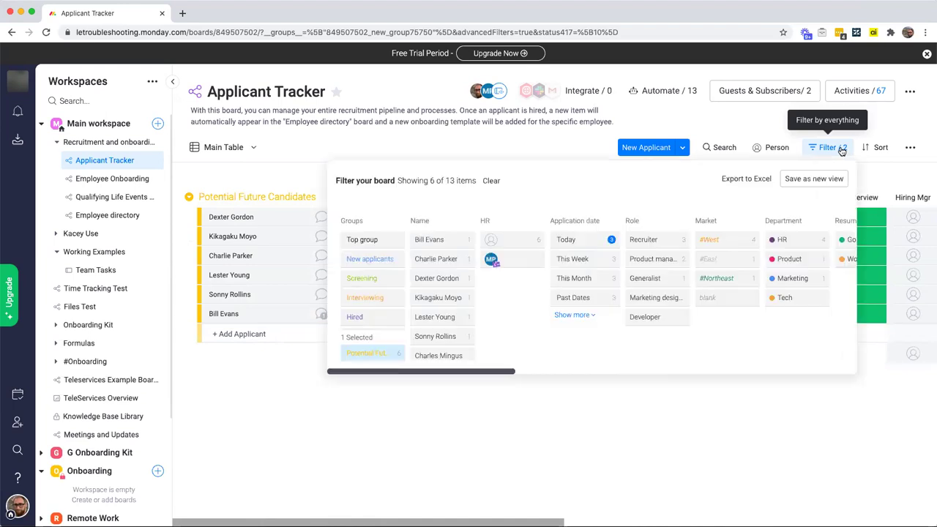
left_click(815, 179)
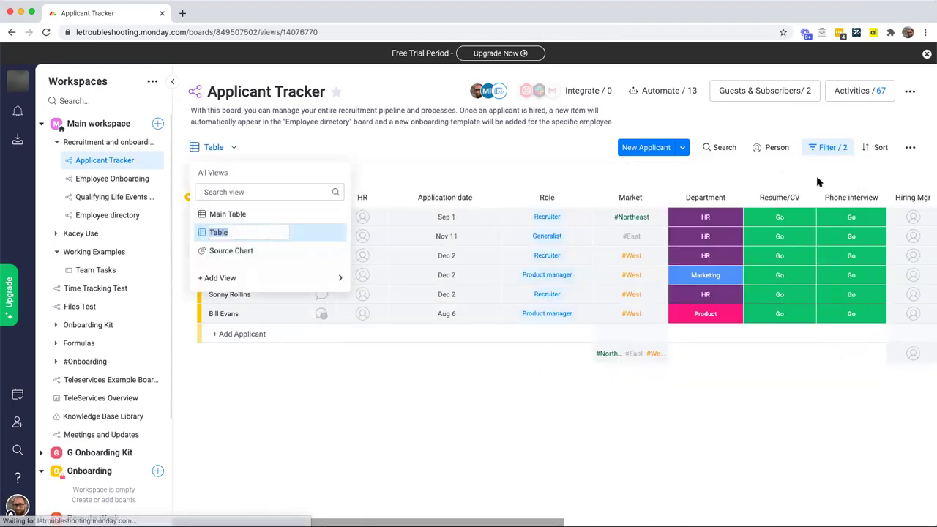
type("Future P")
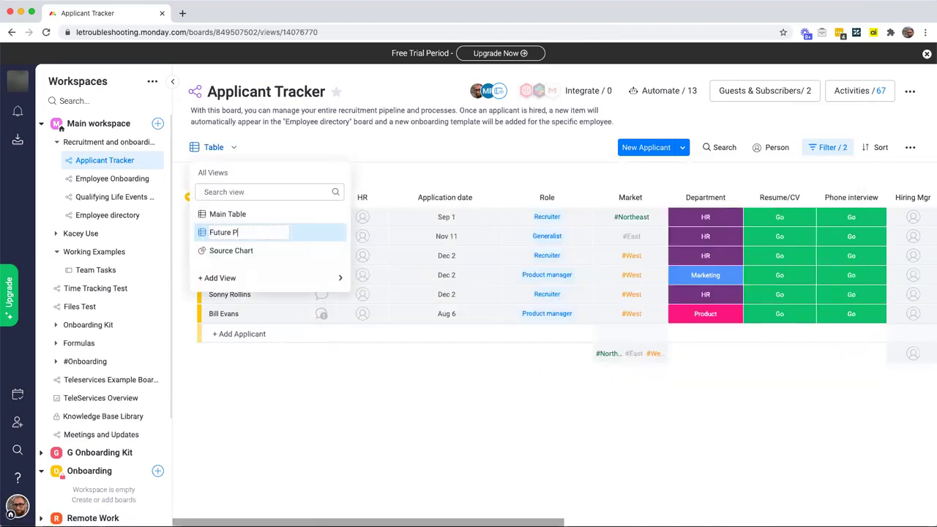
type("iepeline")
key("Return")
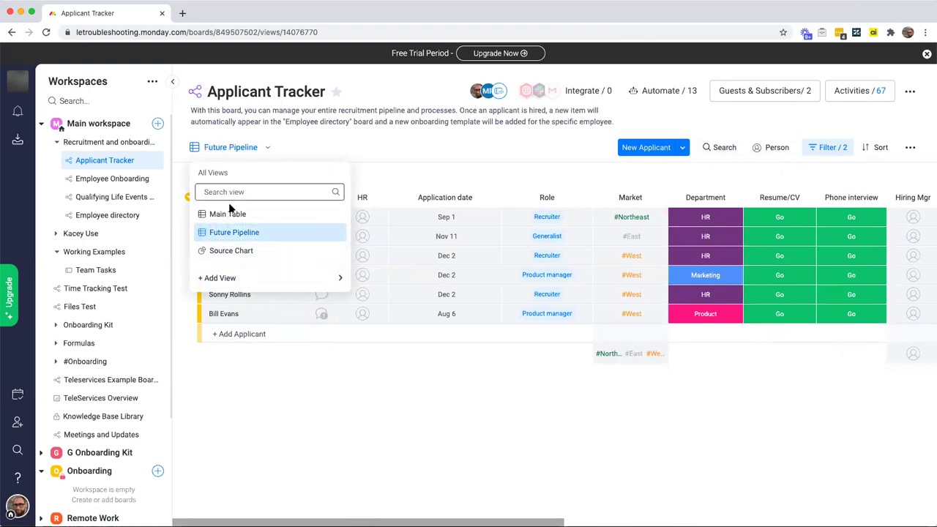
Step: Check the unfiltered Main Table, then return to the Future Pipeline view
left_click(223, 213)
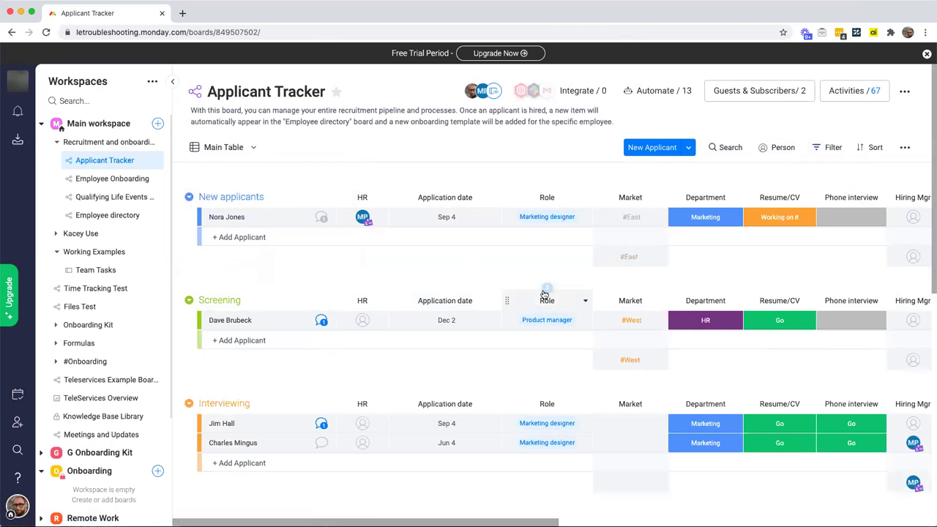
left_click(833, 147)
left_click(832, 147)
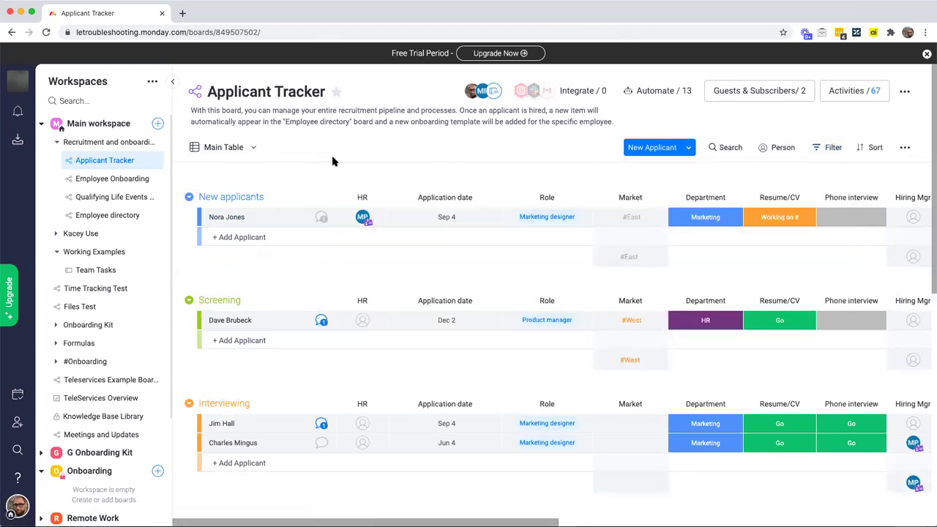
left_click(246, 153)
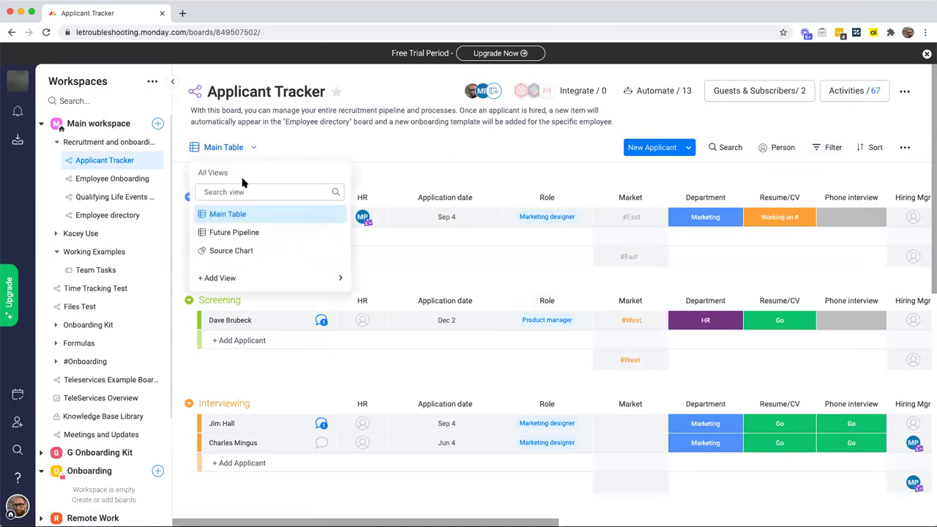
left_click(241, 233)
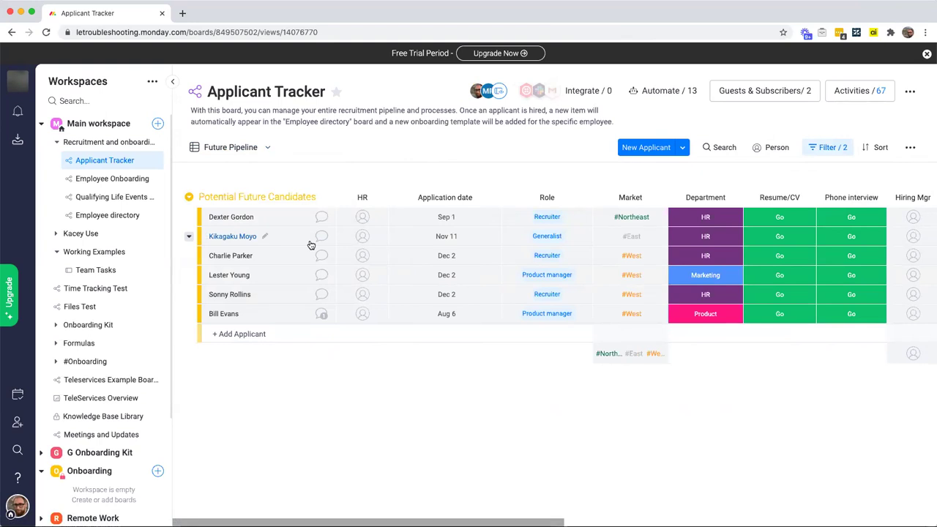
Step: Open the '...' extra options menu on the Future Pipeline view's toolbar
scroll(397, 237, "right", 2)
scroll(397, 241, "left", 2)
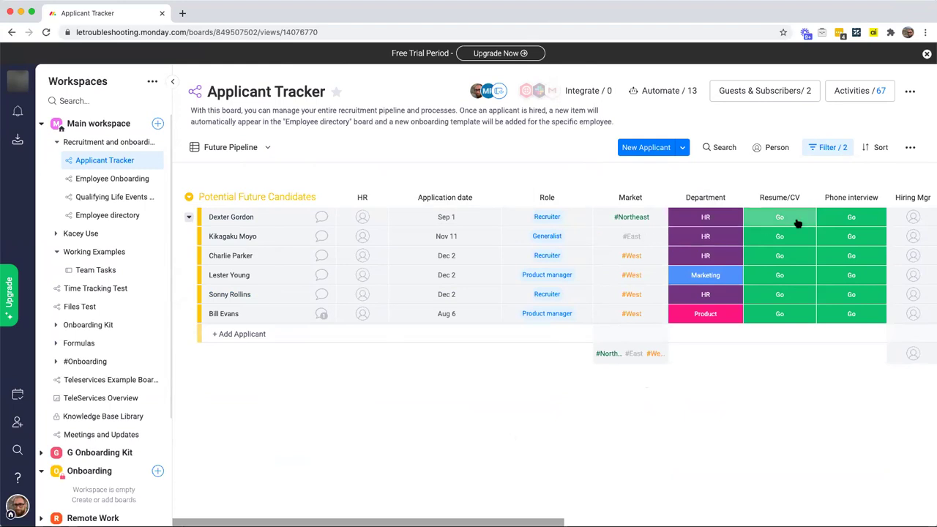
left_click(912, 148)
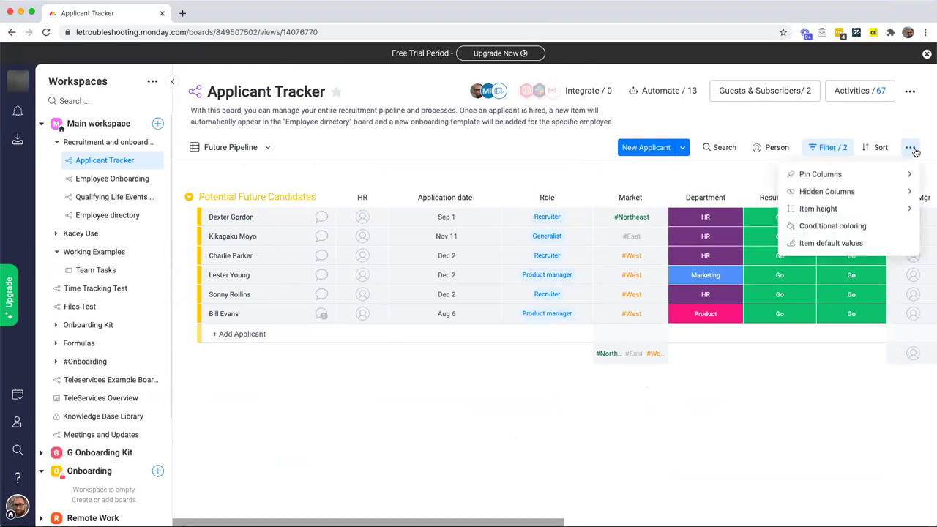
Step: Add a light green conditional coloring rule: Market column is #East
left_click(833, 227)
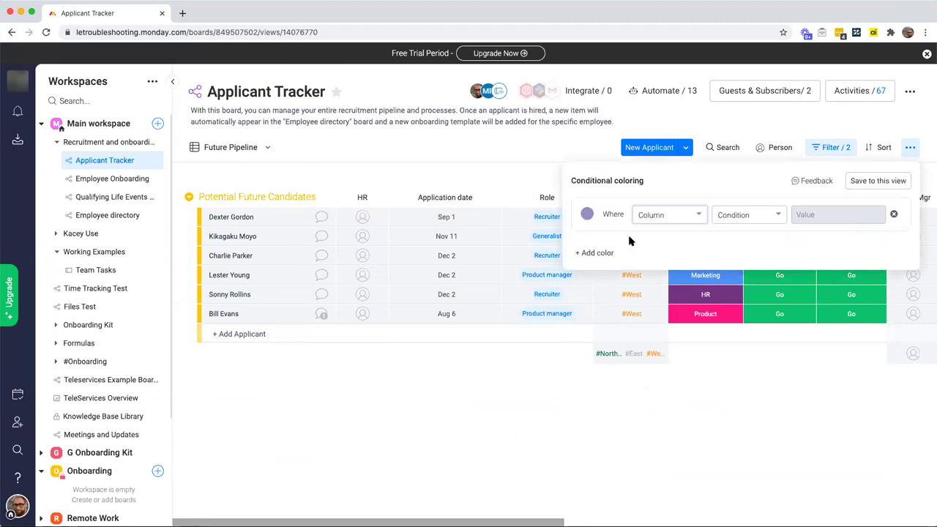
left_click(587, 215)
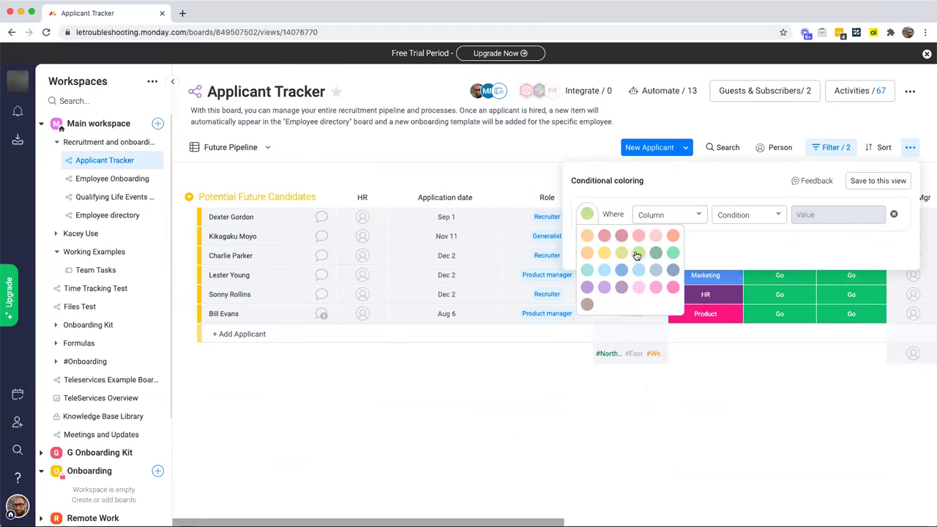
left_click(674, 253)
left_click(678, 218)
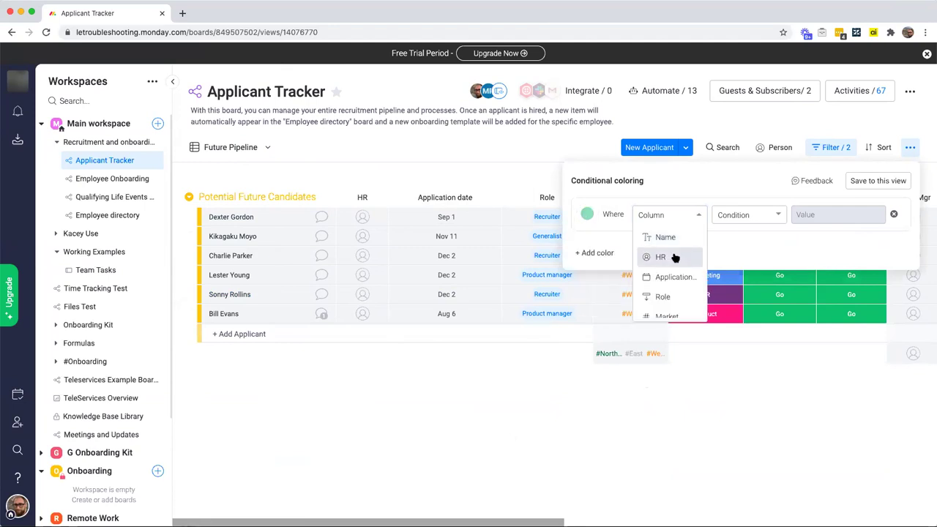
scroll(672, 274, "down", 1)
left_click(669, 288)
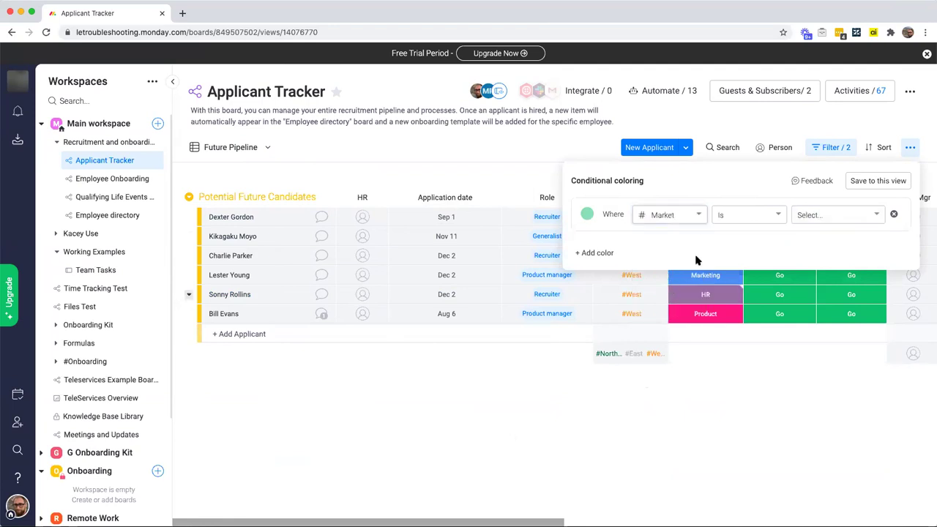
left_click(805, 218)
left_click(826, 240)
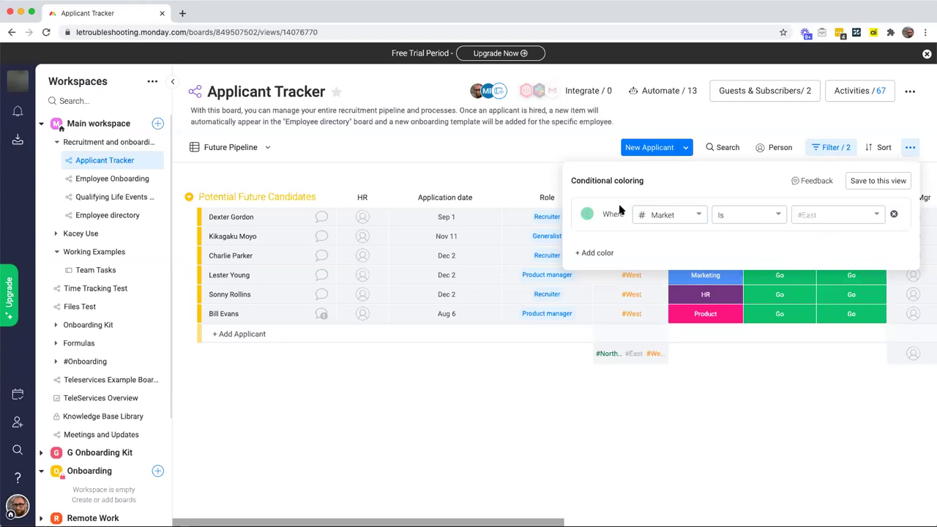
left_click(574, 382)
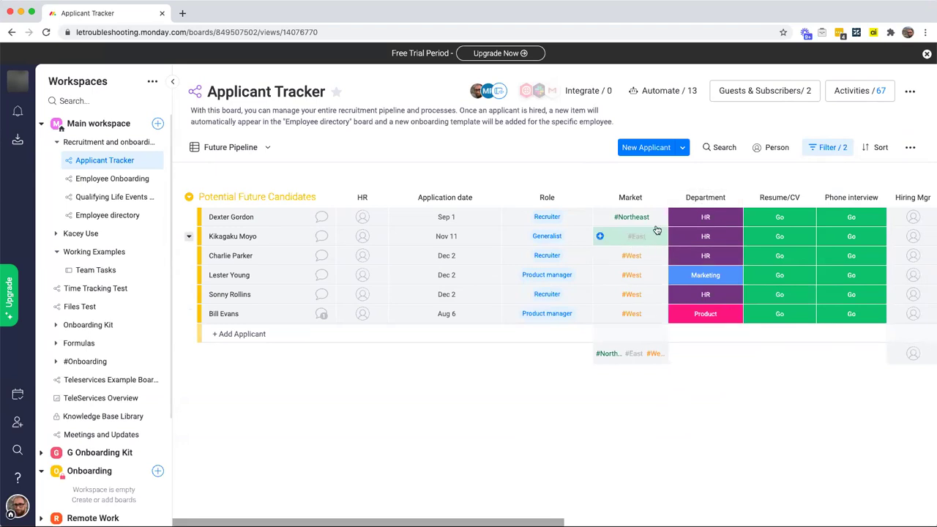
scroll(659, 232, "right", 1)
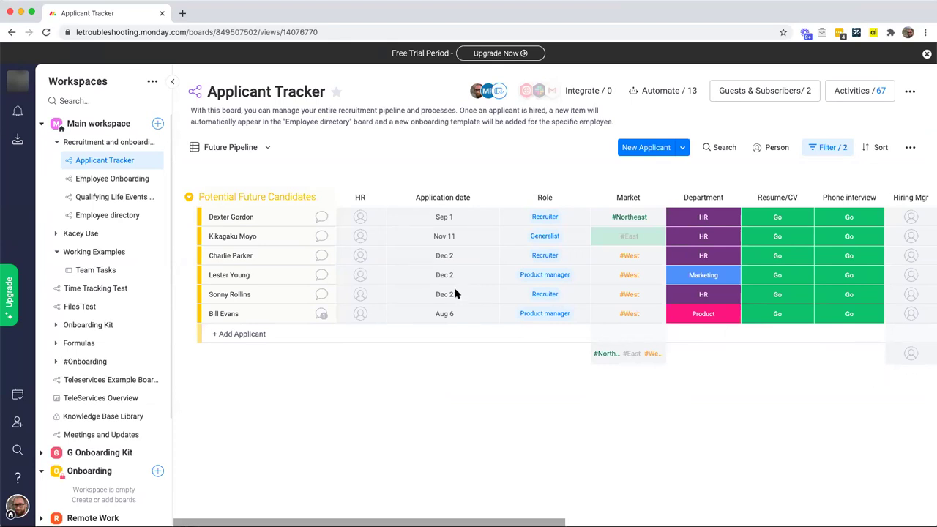
Step: Look over the Employee Onboarding board's columns, then go to the Applicant Tracker board
left_click(120, 179)
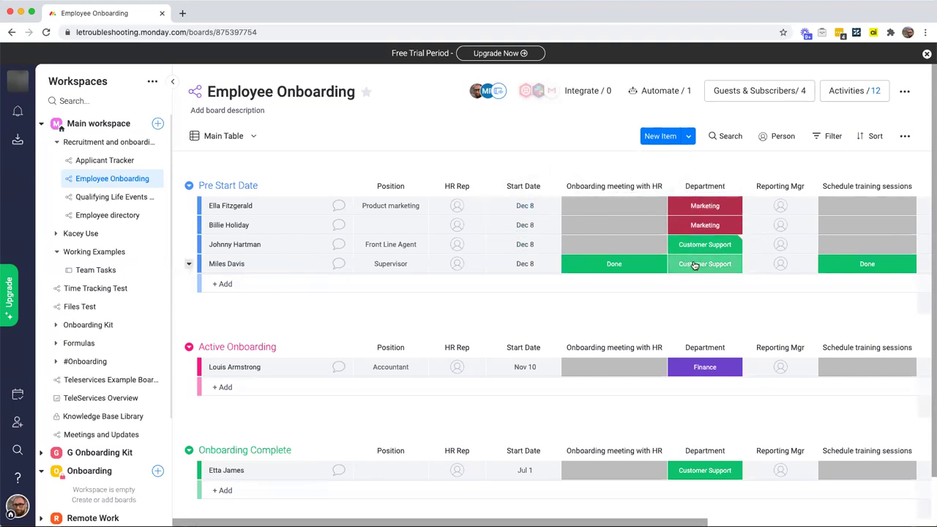
scroll(694, 264, "right", 5)
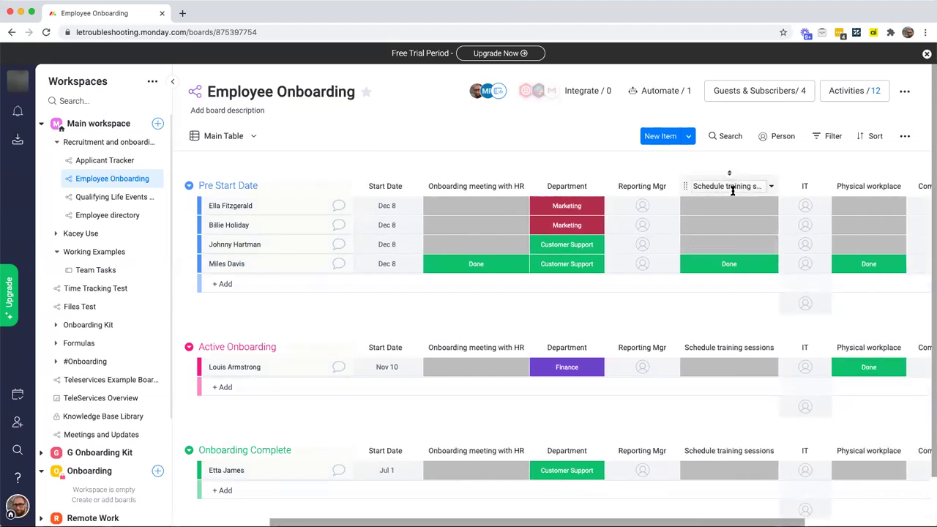
scroll(738, 224, "right", 2)
scroll(737, 224, "right", 5)
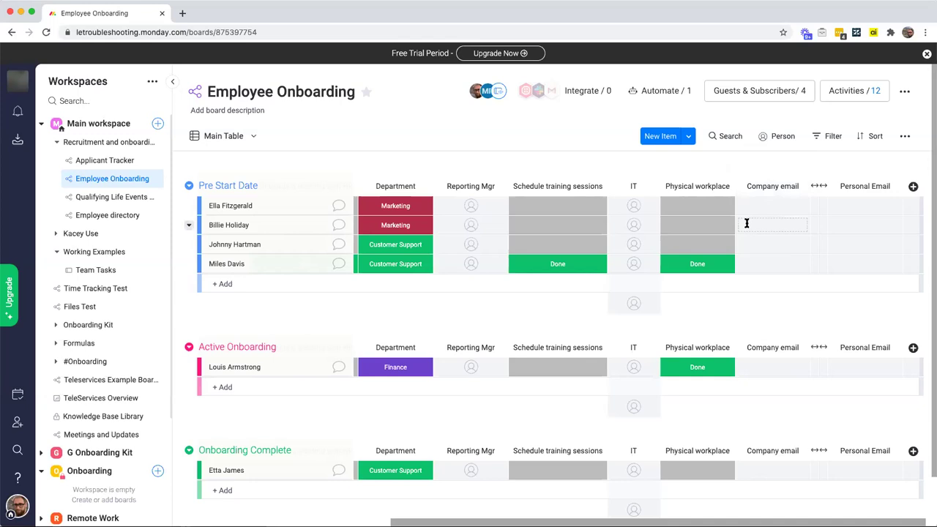
scroll(746, 223, "left", 5)
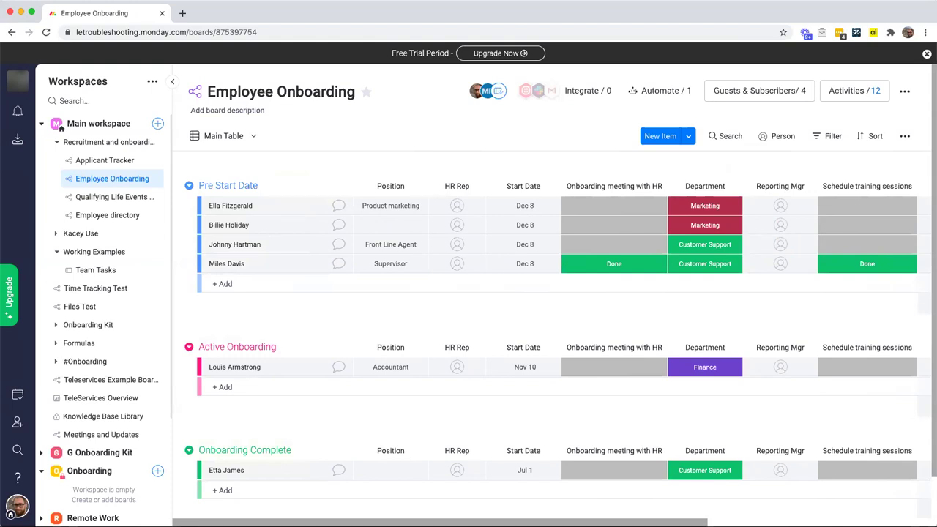
left_click(89, 162)
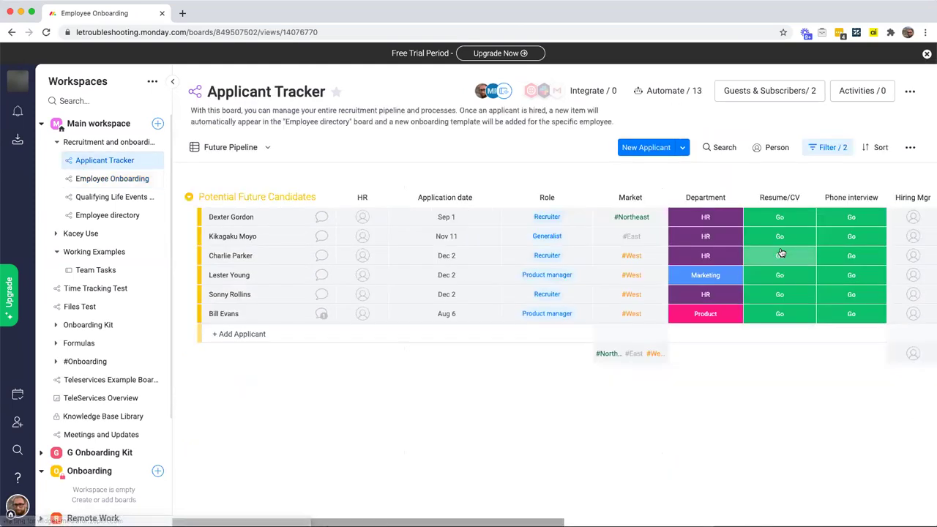
Step: Switch the Applicant Tracker from the Future Pipeline view to the grouped Main Table
scroll(781, 253, "right", 10)
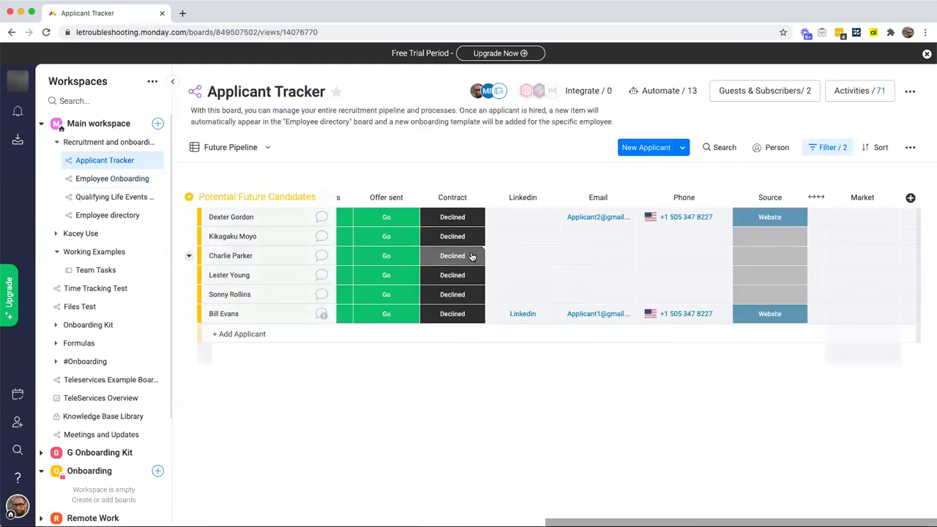
left_click(240, 148)
left_click(259, 213)
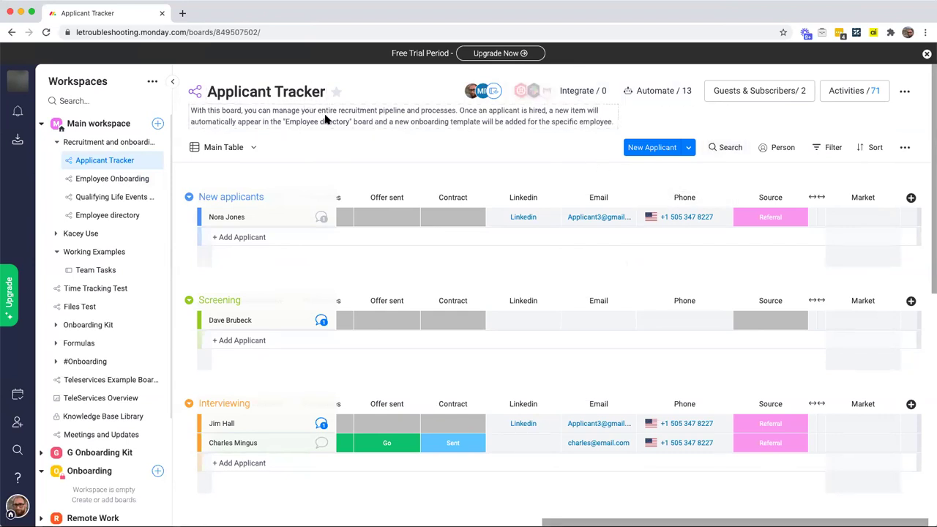
scroll(659, 90, "up", 5)
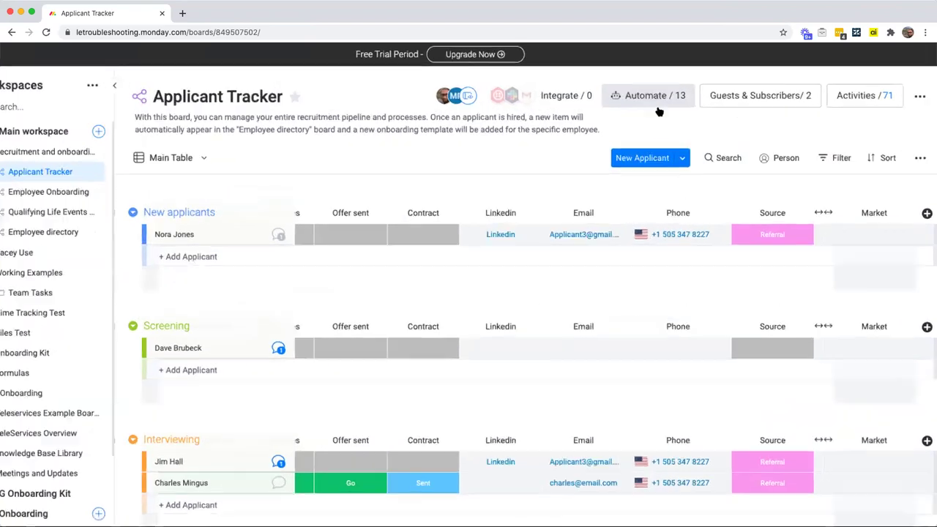
scroll(498, 184, "down", 5)
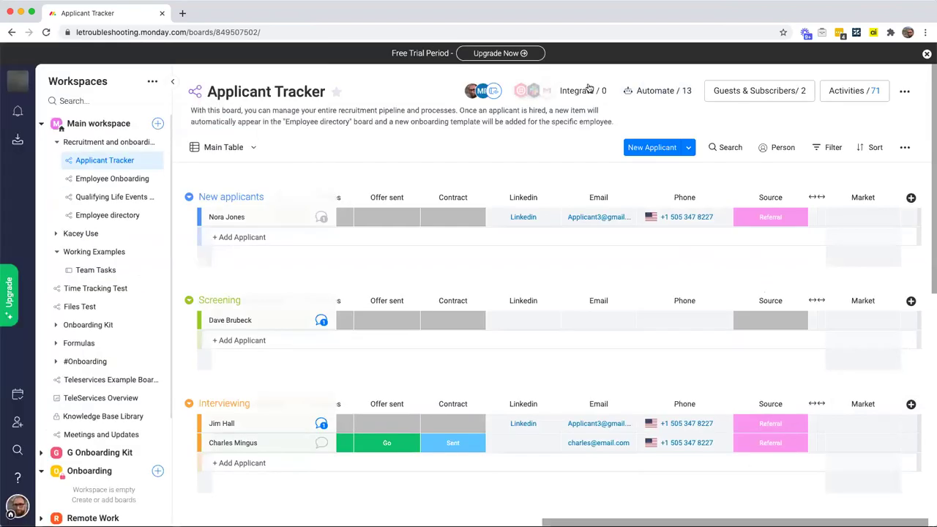
left_click(652, 91)
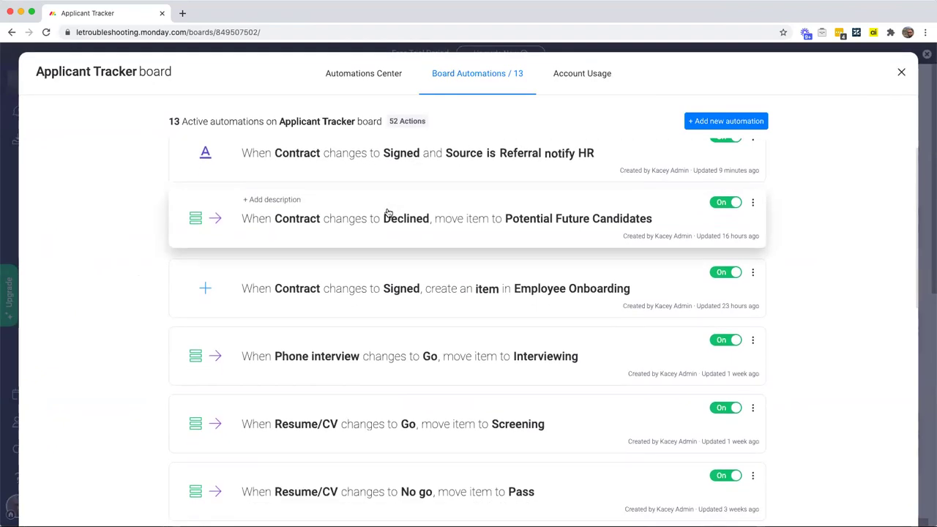
scroll(255, 288, "down", 1)
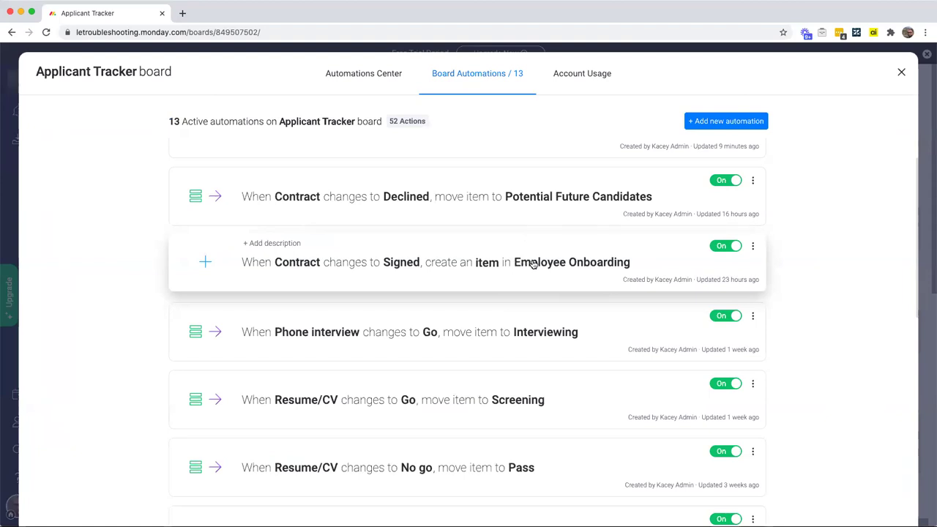
left_click(901, 73)
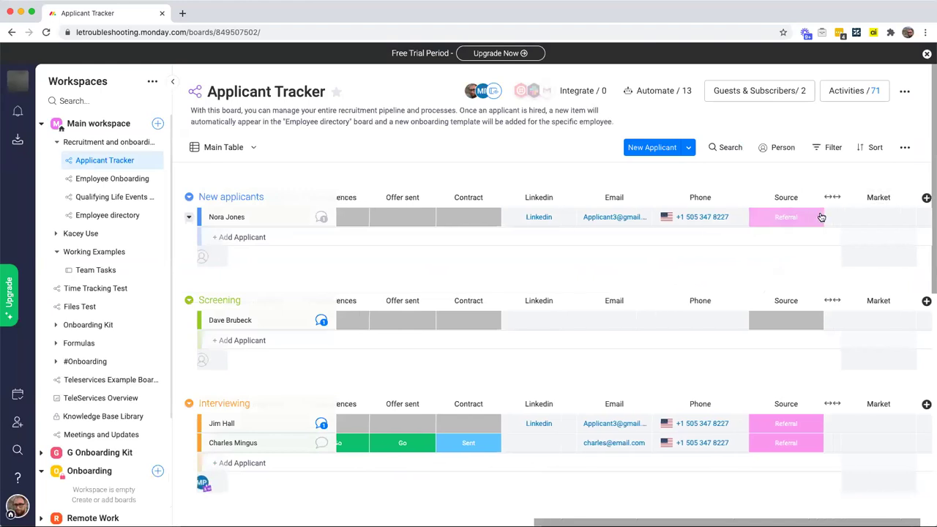
Step: Check the Email column on the board, then open the 13 board automations
scroll(812, 215, "left", 4)
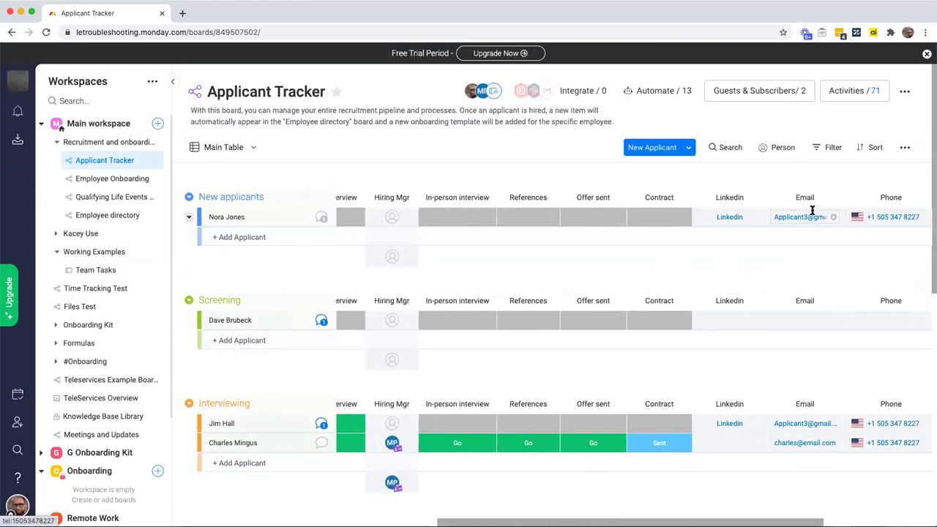
scroll(812, 210, "right", 2)
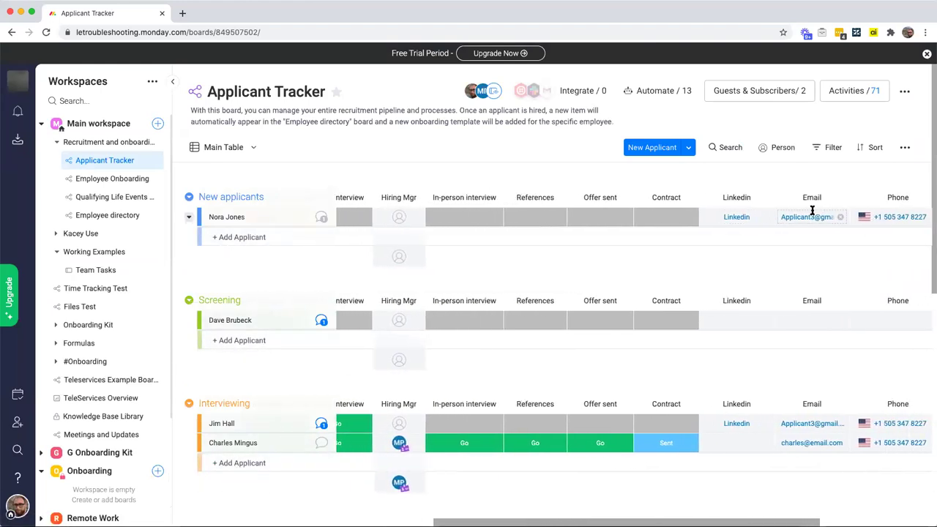
scroll(808, 216, "right", 5)
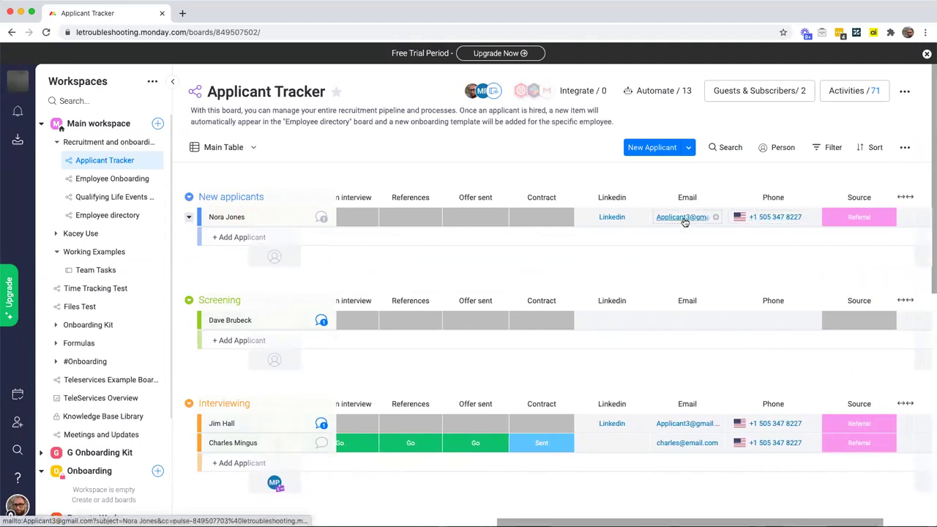
scroll(686, 220, "left", 10)
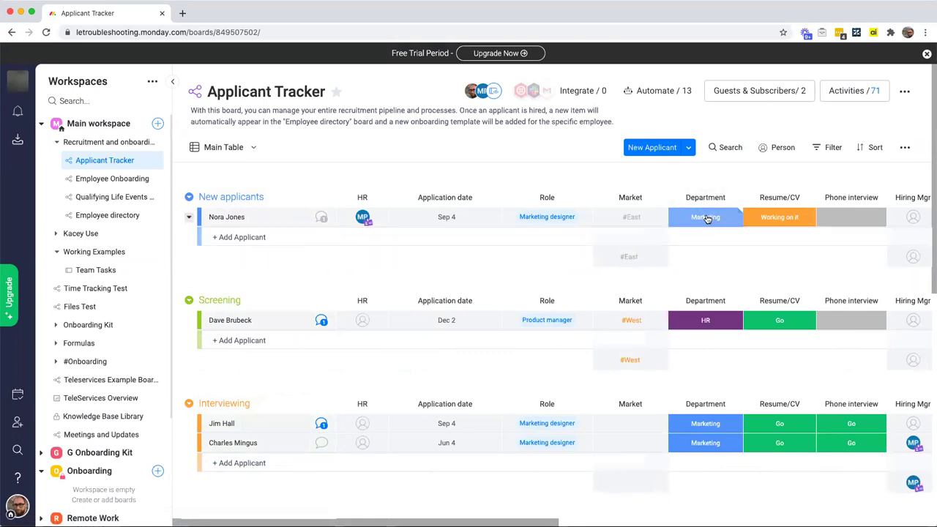
scroll(711, 220, "right", 10)
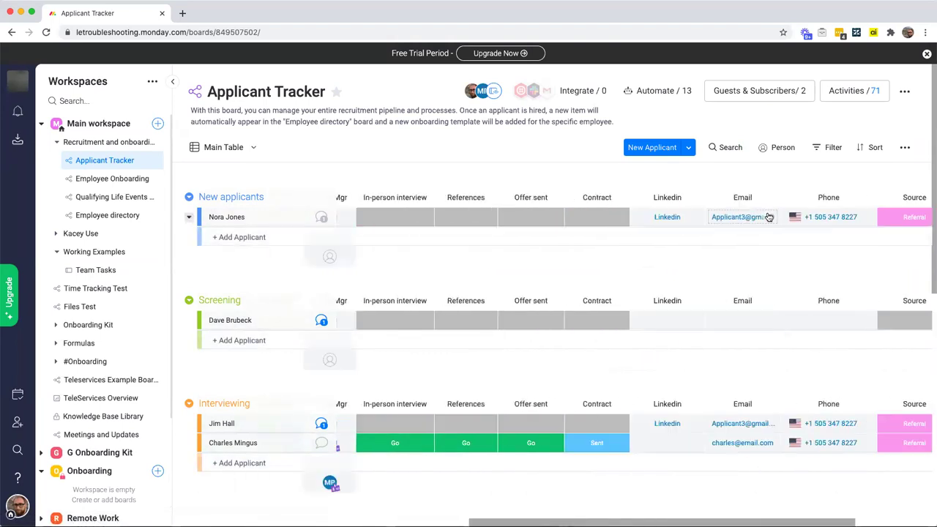
left_click(663, 92)
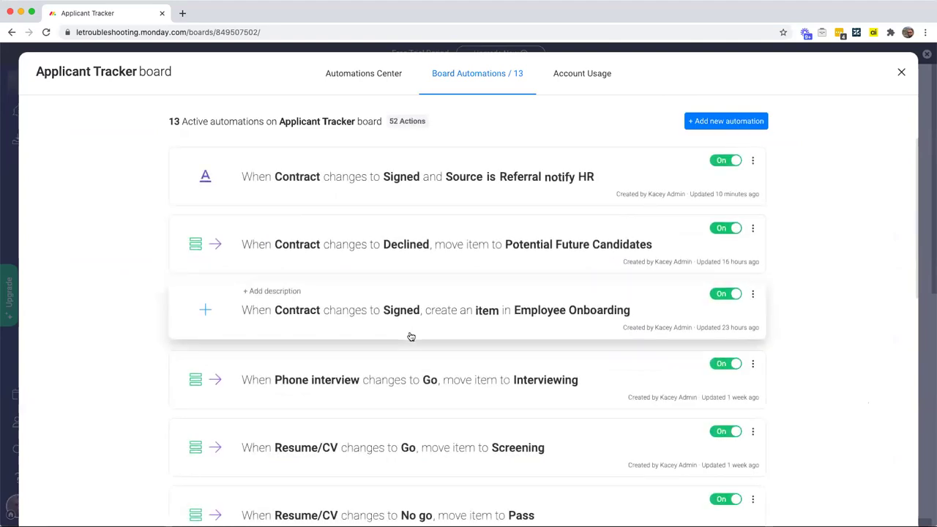
Step: Confirm the Contract Signed automation maps the applicant's Email into Personal Email
left_click(463, 324)
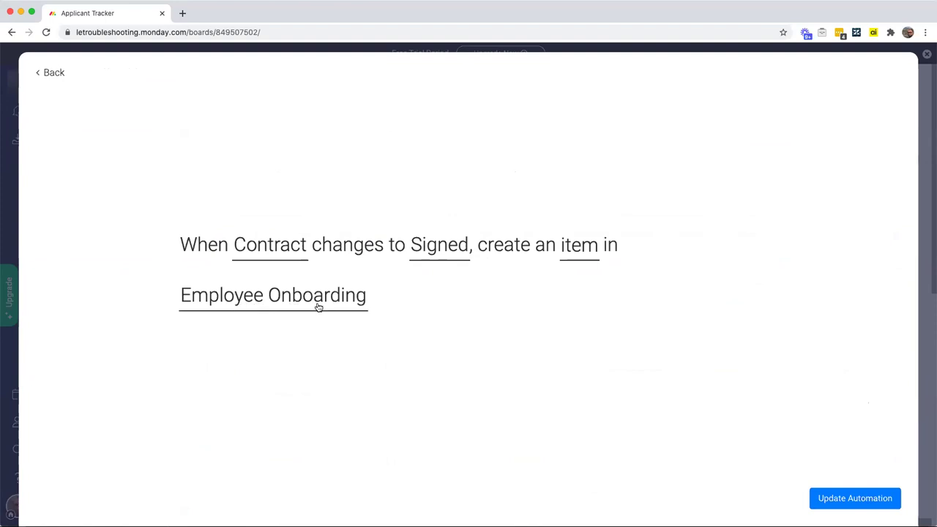
left_click(586, 249)
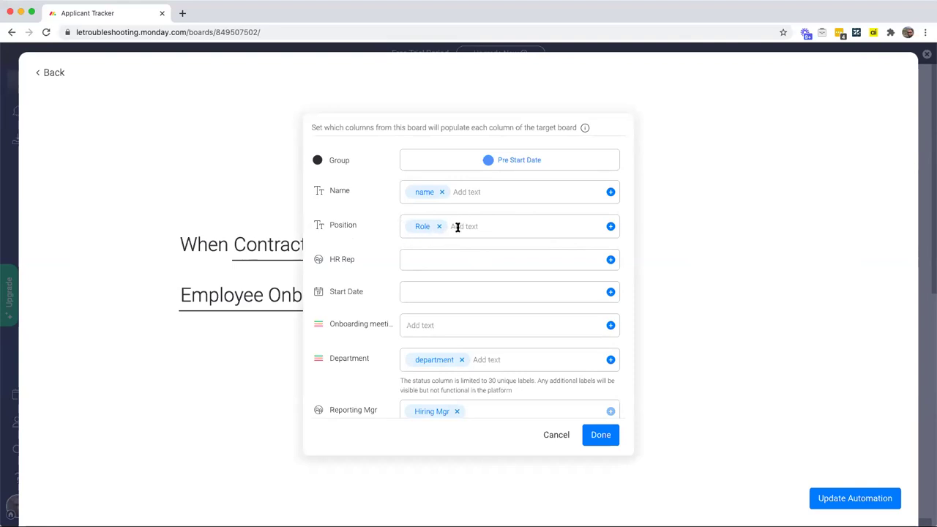
scroll(457, 228, "down", 1)
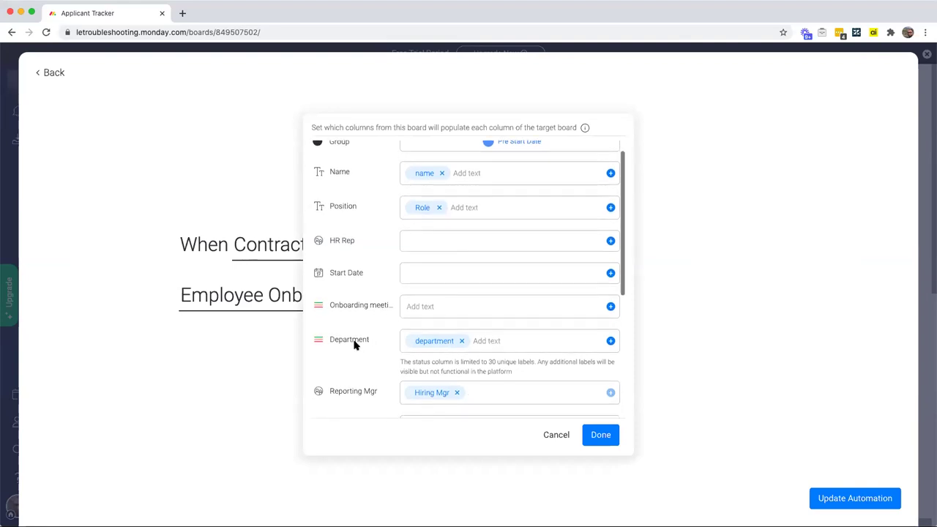
scroll(431, 345, "down", 5)
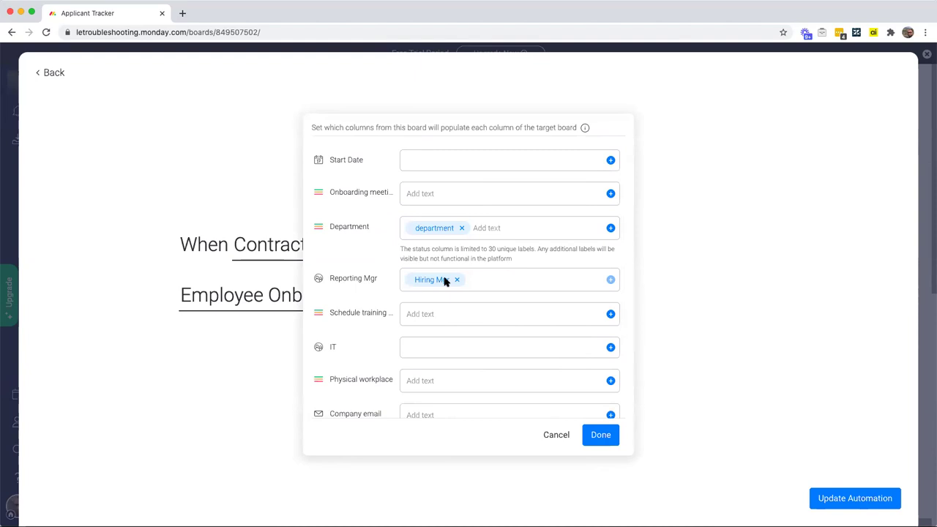
scroll(444, 280, "down", 2)
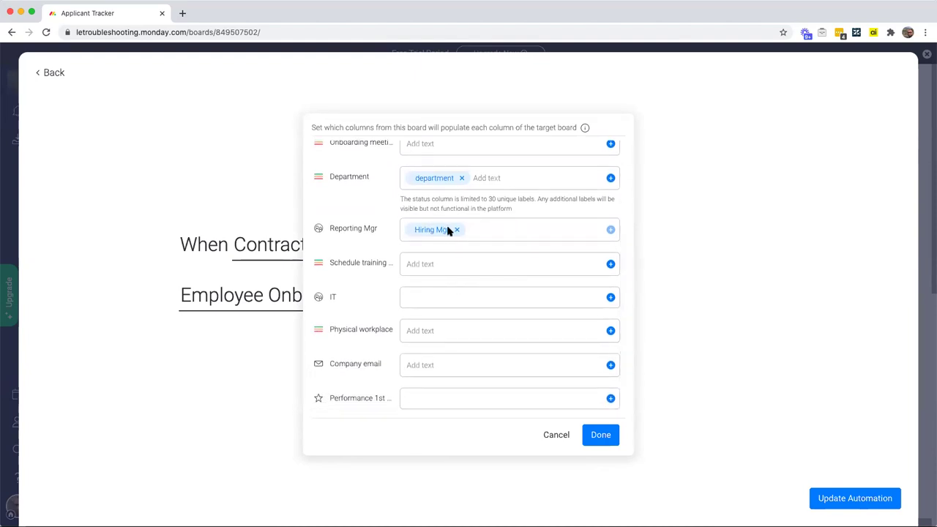
scroll(448, 230, "down", 3)
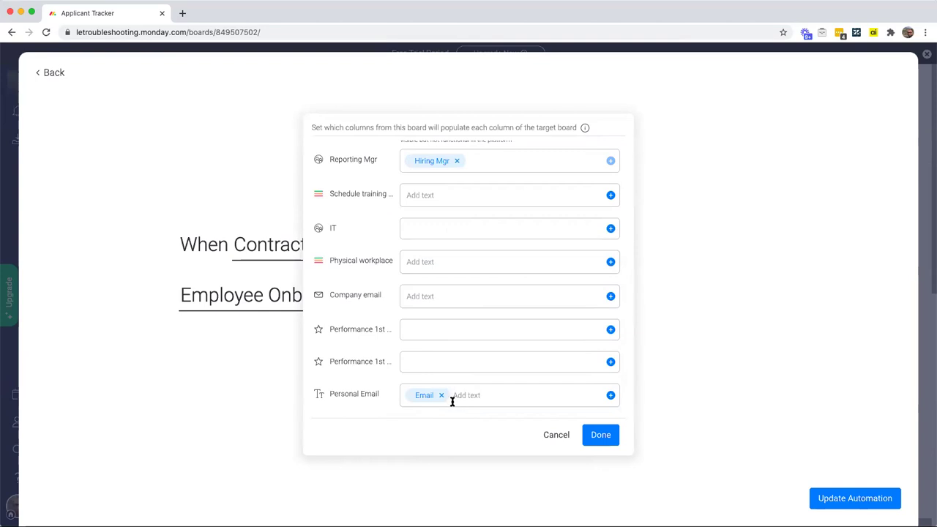
scroll(452, 399, "up", 10)
left_click(606, 436)
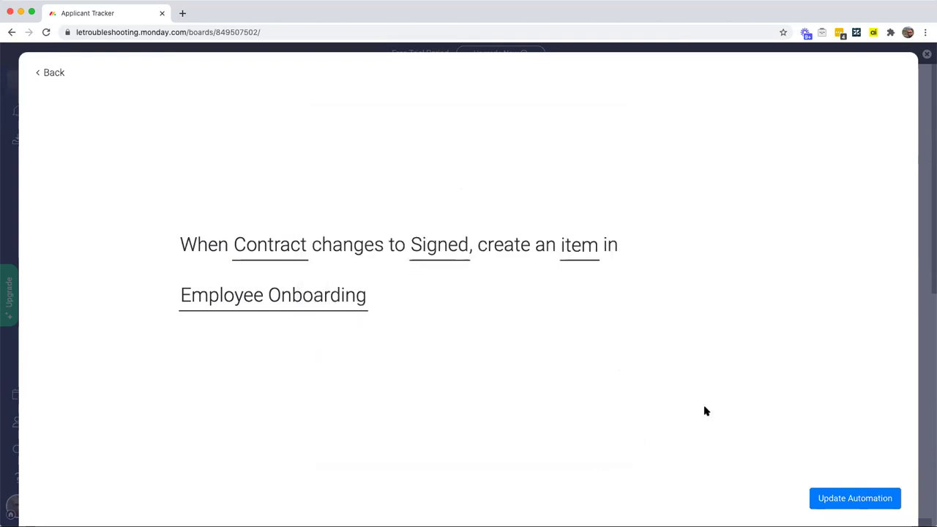
Step: Save the updated automation and return to the Applicant Tracker board
left_click(853, 498)
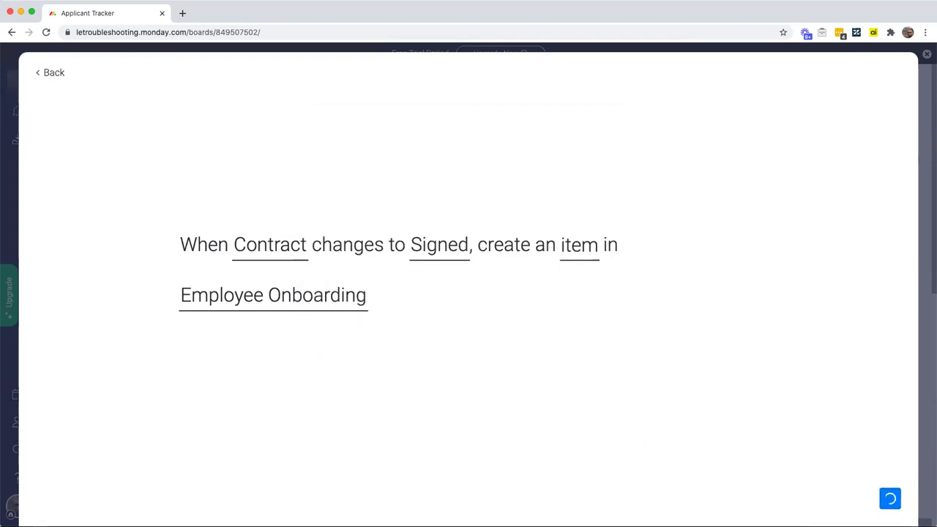
left_click(902, 74)
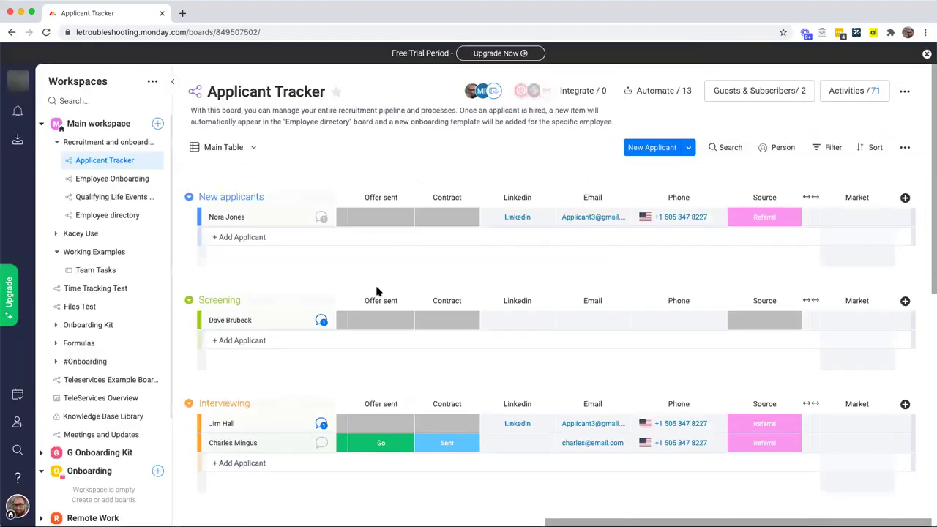
scroll(366, 315, "down", 2)
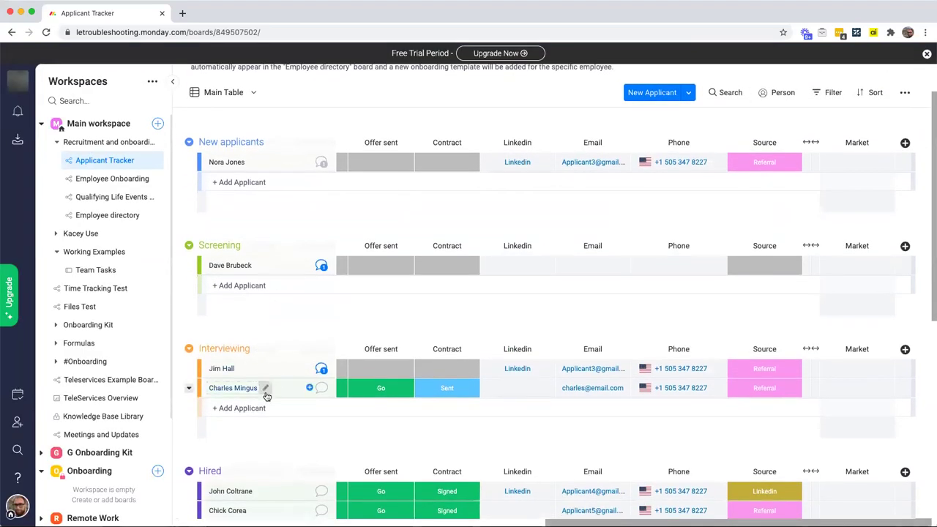
Step: Set the second Interviewing applicant's Contract status to Signed
left_click(434, 388)
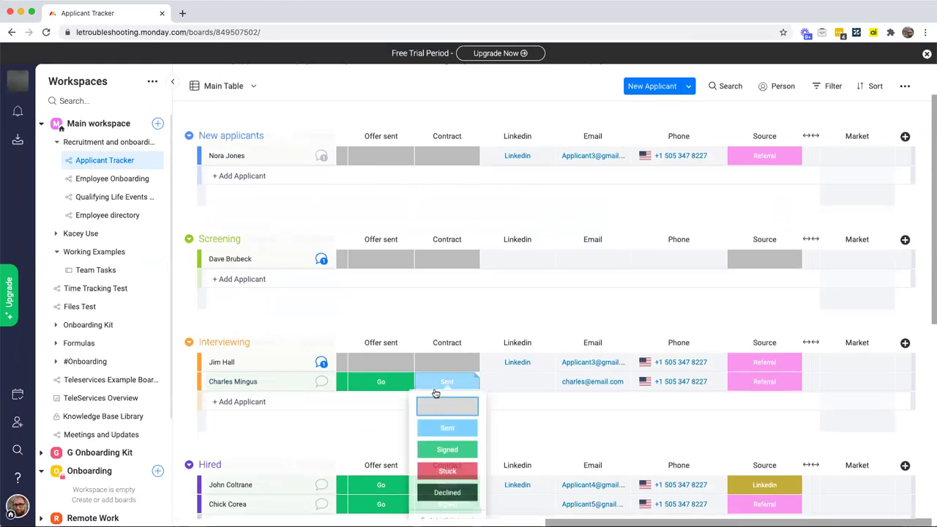
scroll(439, 395, "down", 2)
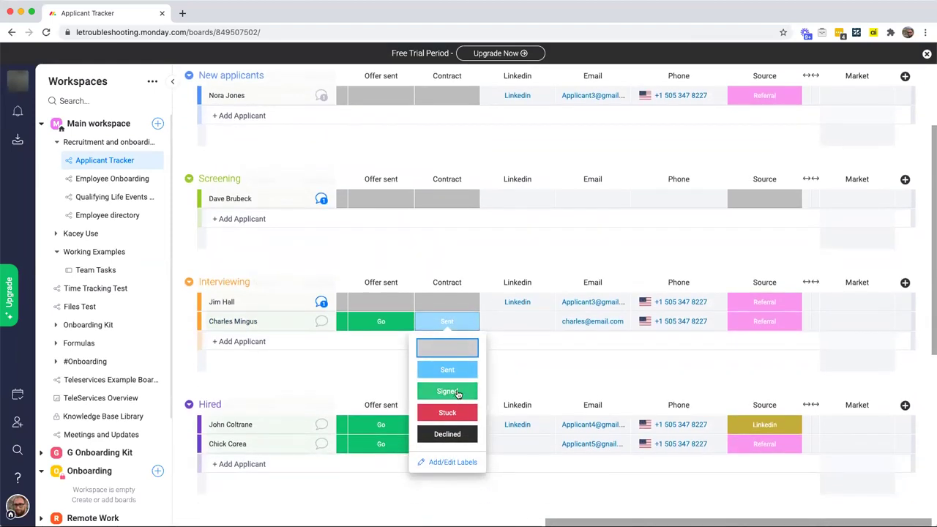
left_click(455, 392)
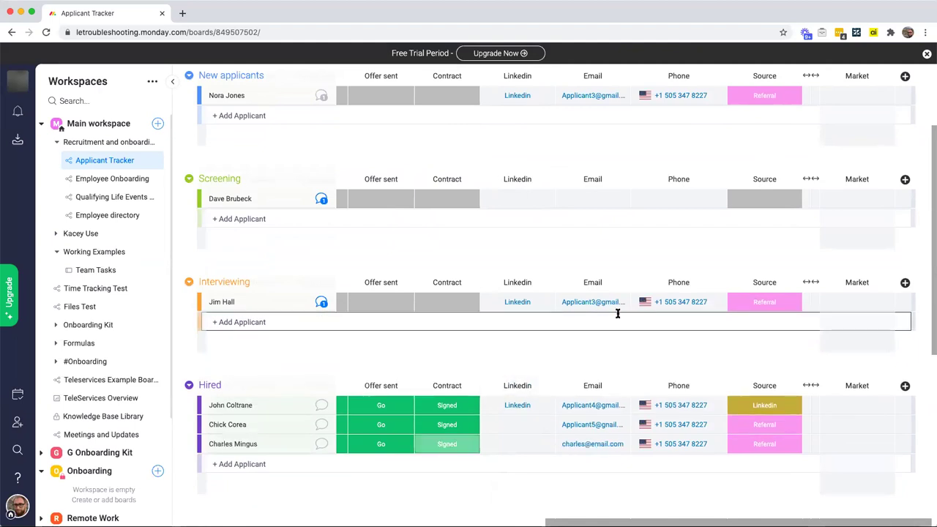
scroll(617, 313, "down", 5)
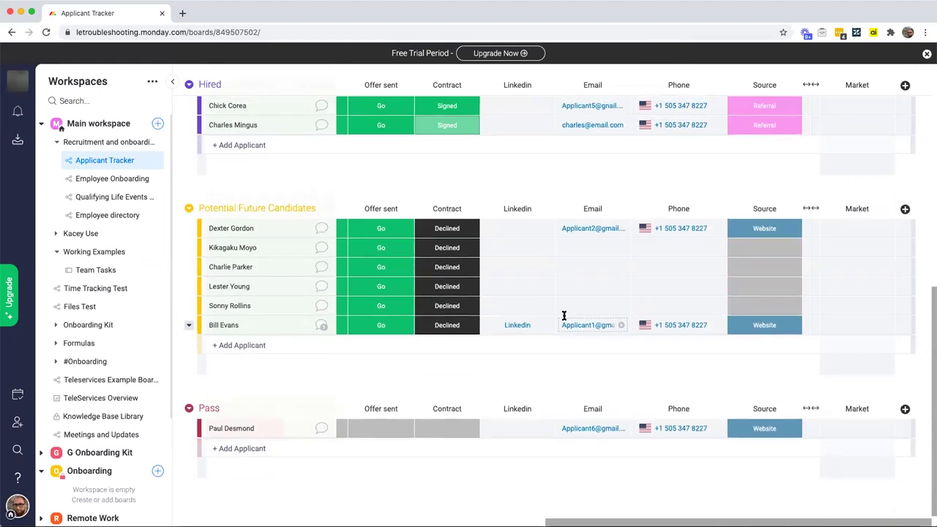
scroll(621, 318, "up", 1)
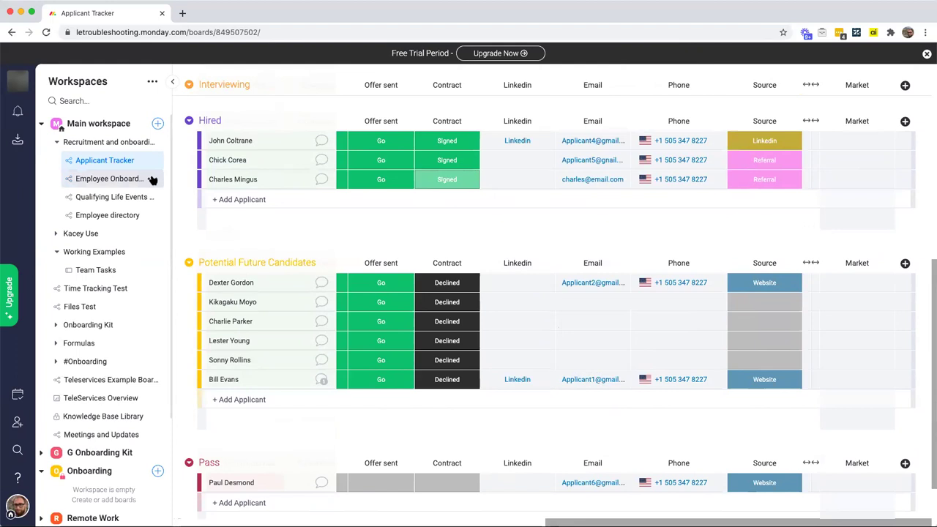
Step: Go to the Employee Onboarding board from the Workspaces sidebar
left_click(122, 181)
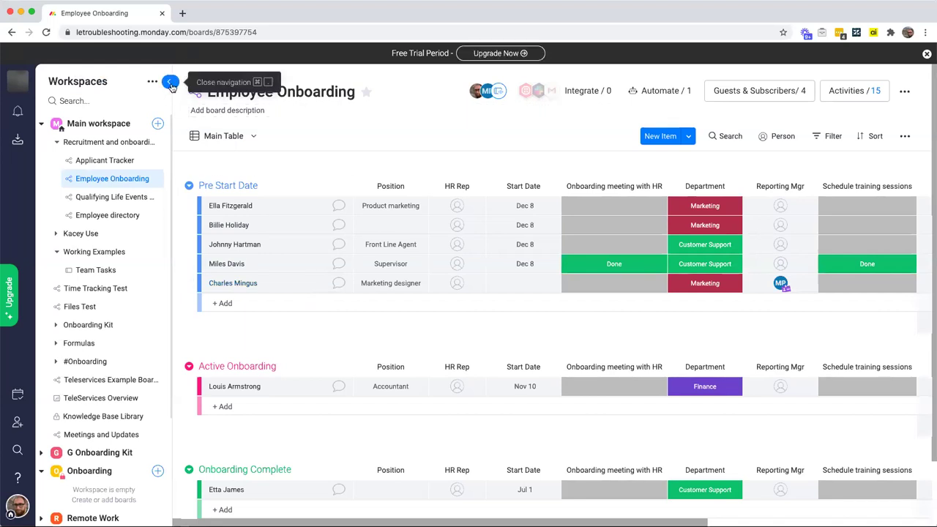
Step: Collapse the Workspaces panel to reveal the IT and Physical workplace columns
left_click(170, 84)
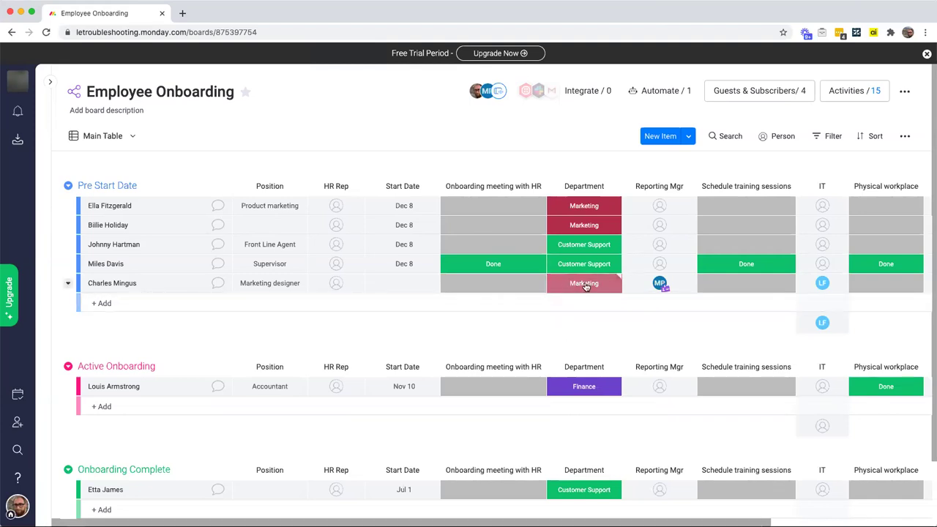
scroll(586, 285, "right", 2)
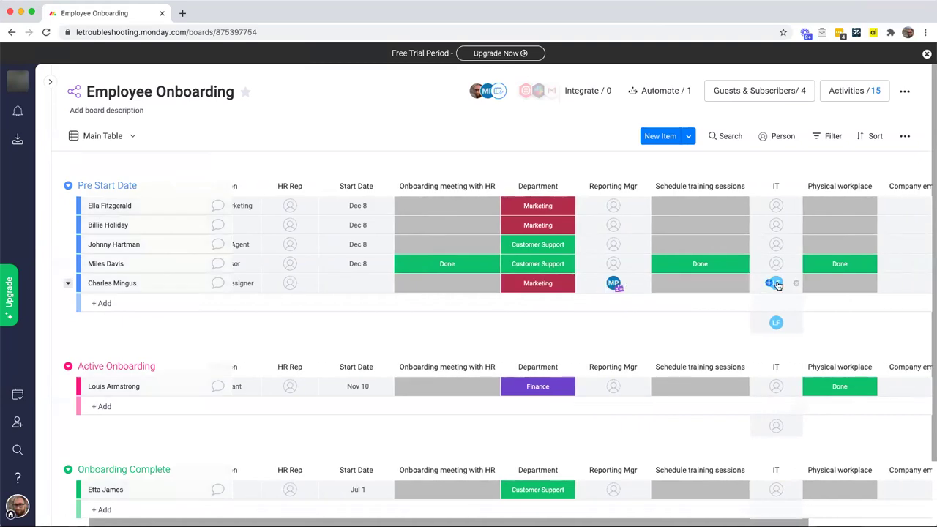
mouse_move(778, 284)
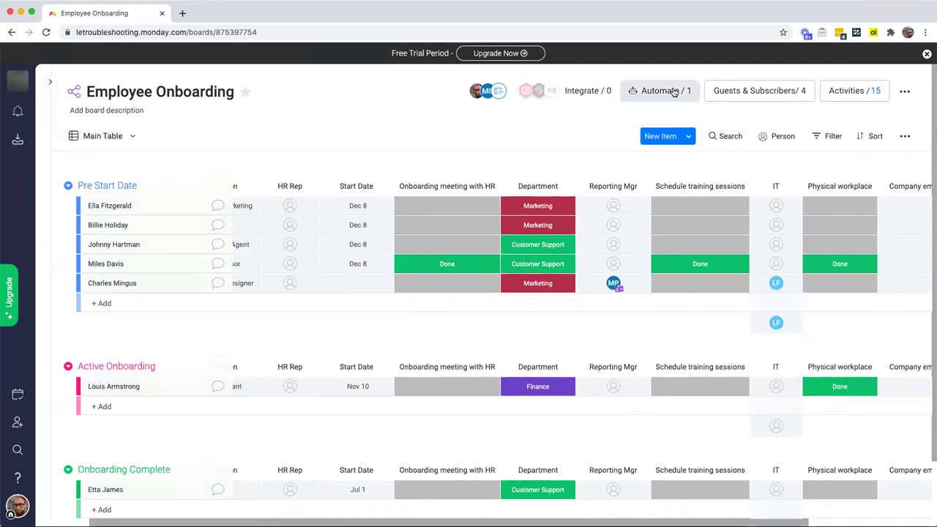
left_click(674, 92)
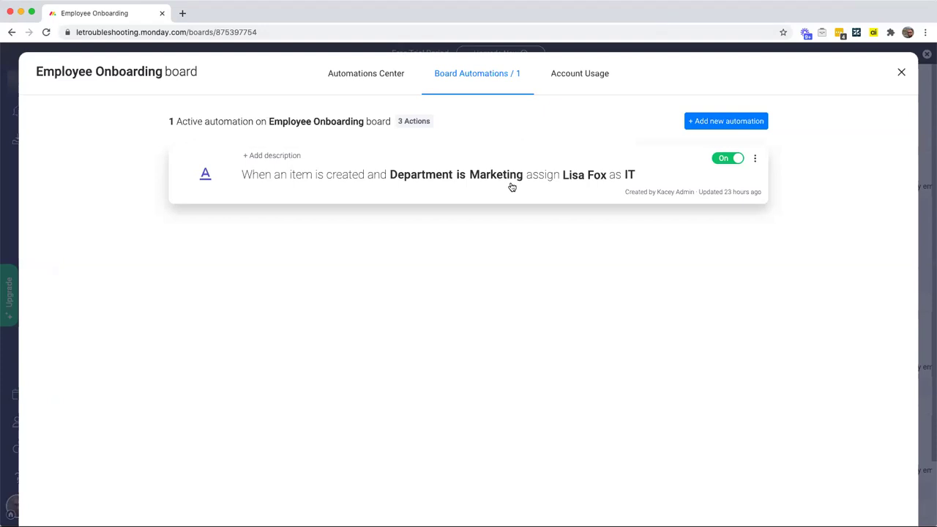
left_click(901, 72)
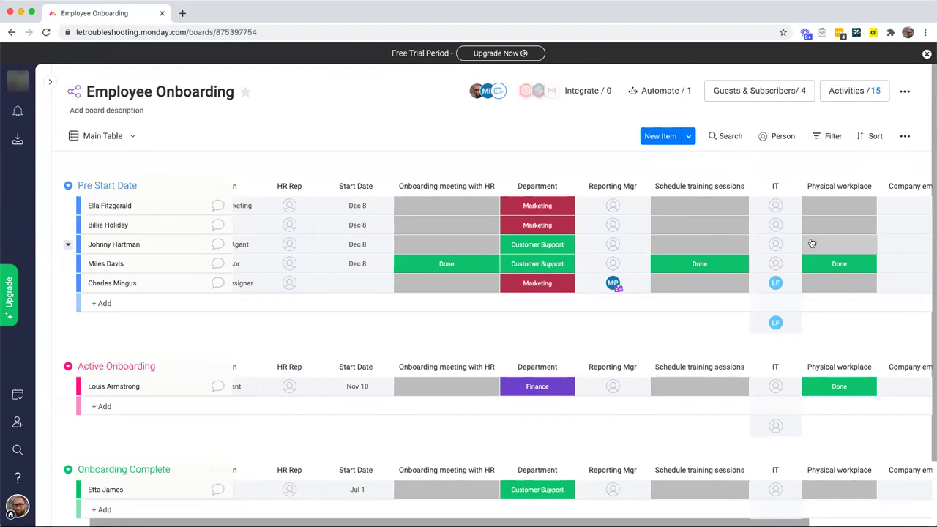
scroll(783, 287, "right", 1)
scroll(783, 287, "right", 5)
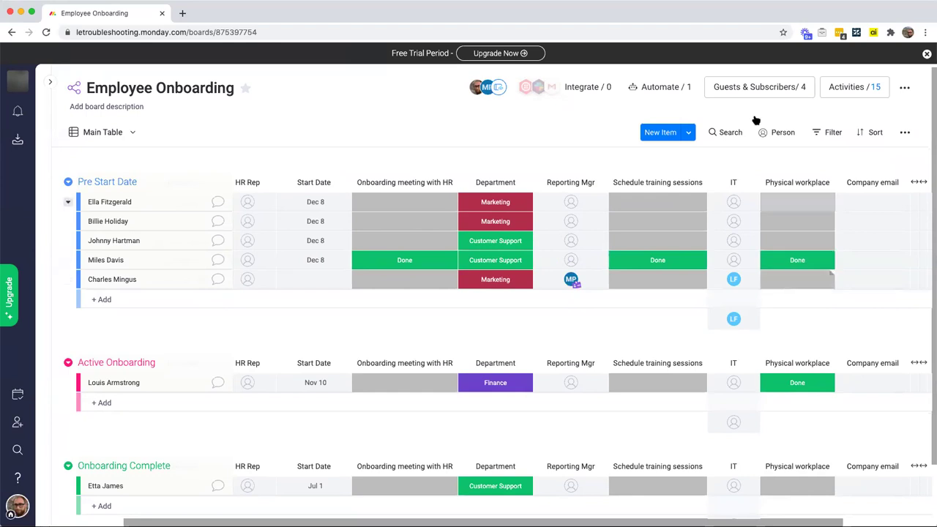
Step: Create a status-change recipe: when Physical workplace changes to Done, notify the Reporting Mgr column
left_click(647, 87)
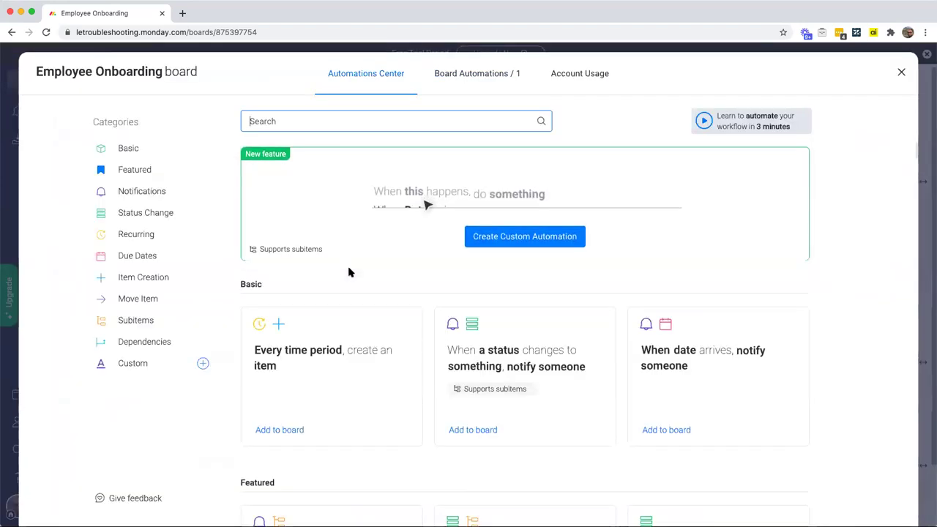
scroll(350, 269, "up", 3)
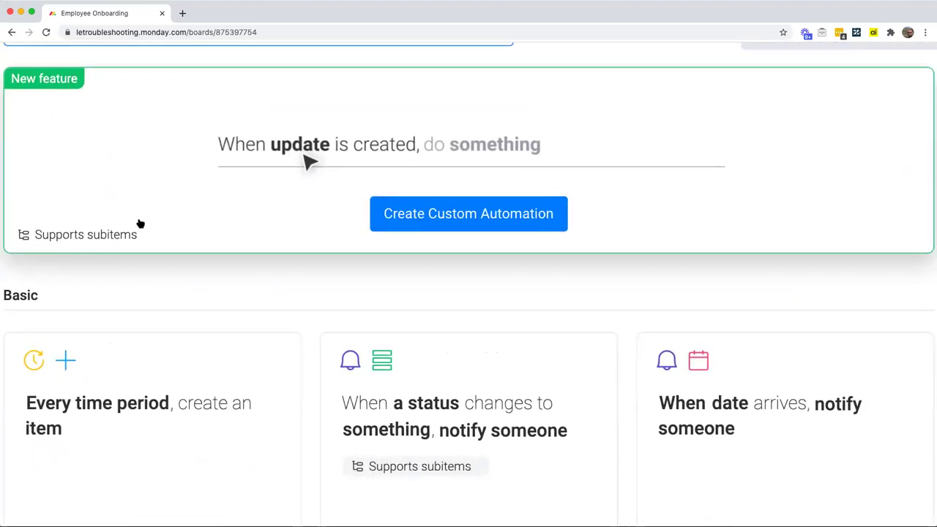
scroll(350, 269, "down", 3)
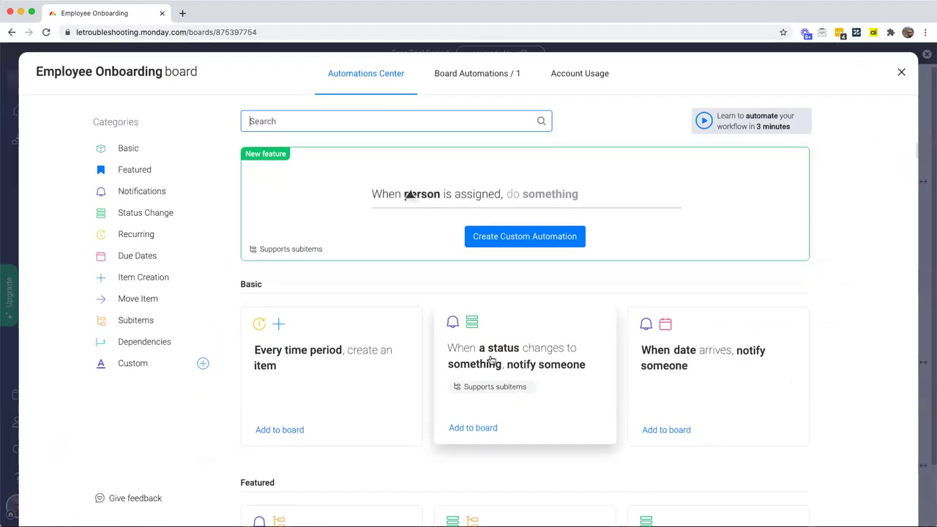
left_click(520, 374)
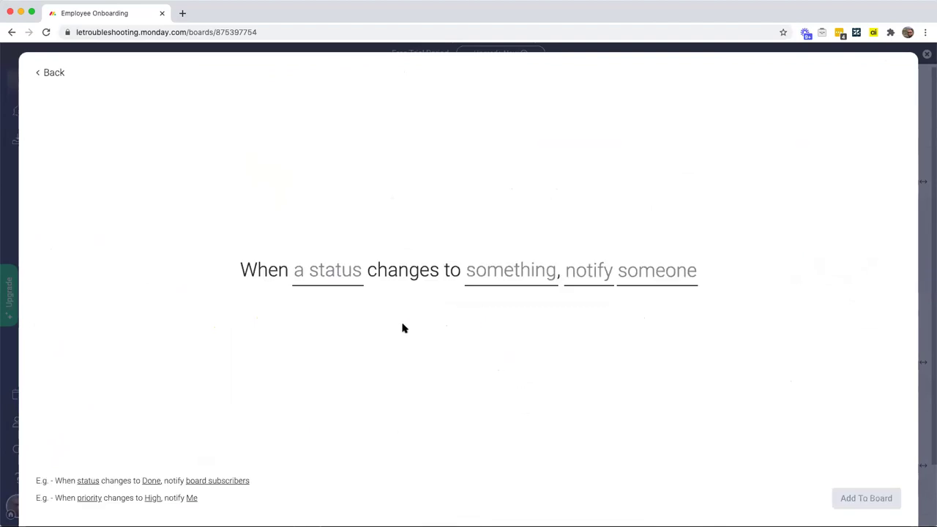
left_click(313, 276)
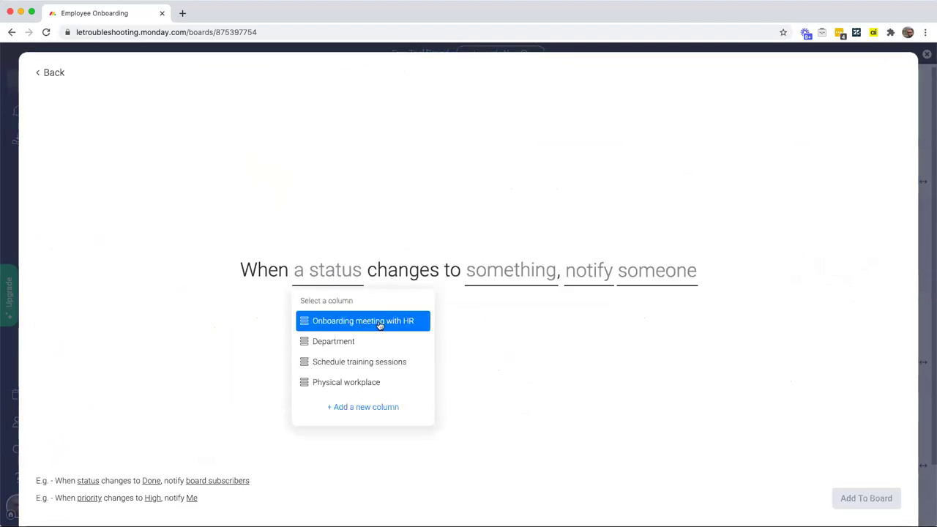
left_click(354, 383)
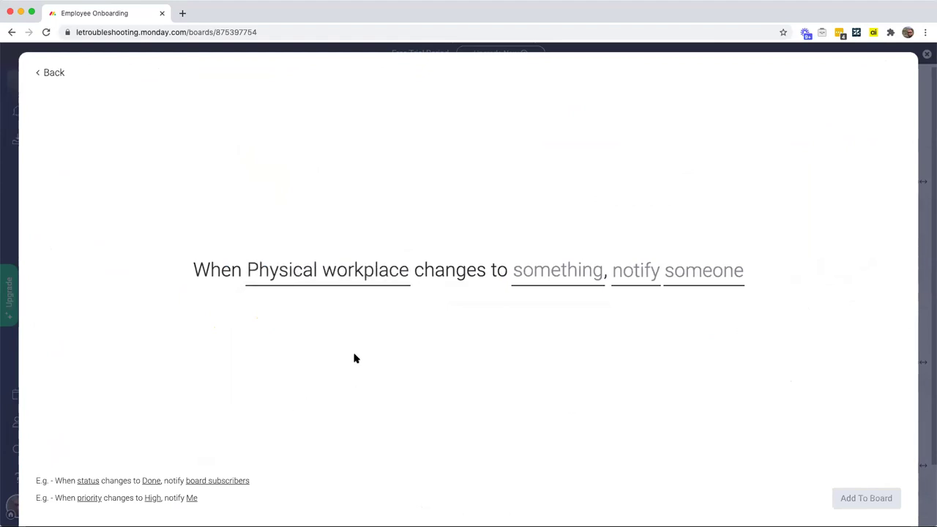
left_click(535, 276)
left_click(567, 339)
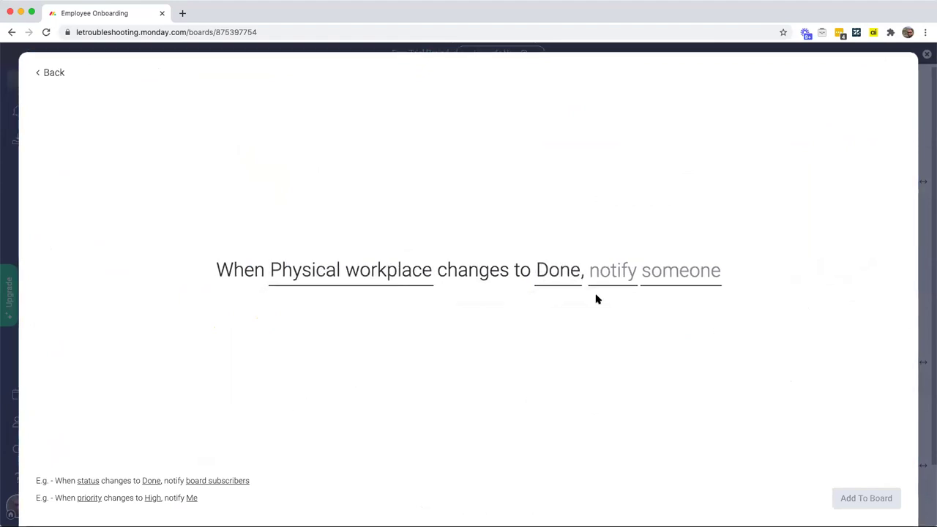
left_click(669, 275)
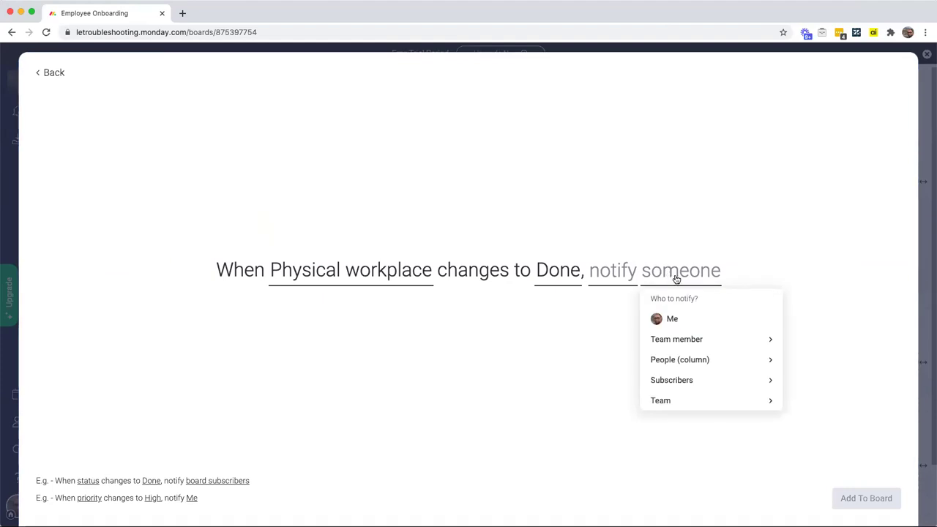
left_click(677, 362)
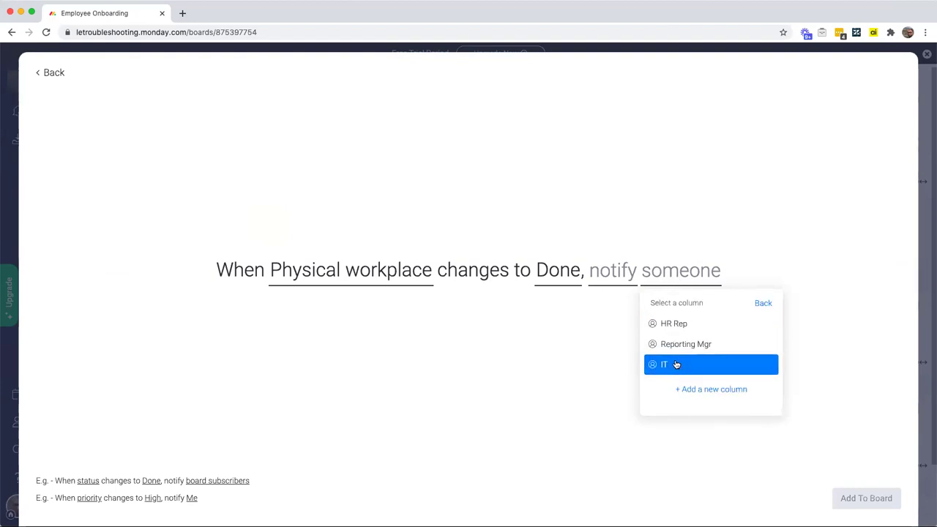
left_click(748, 347)
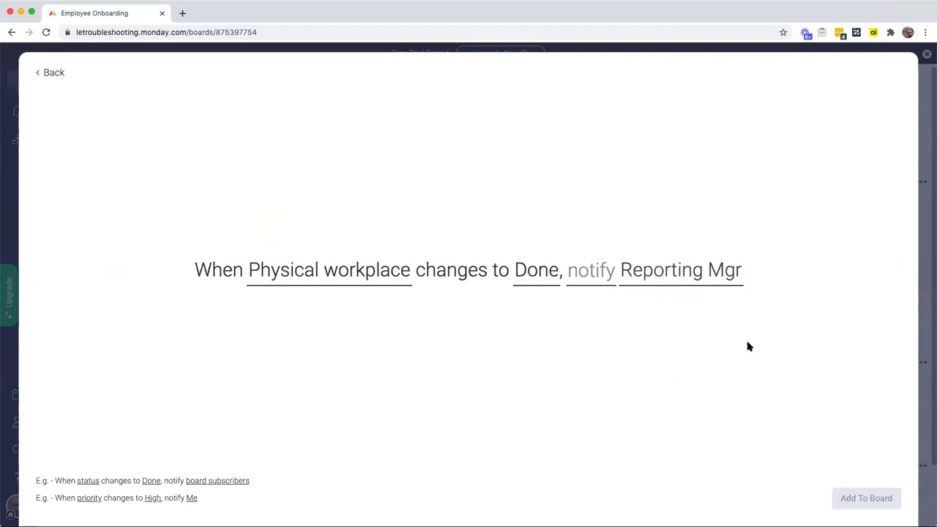
Step: Write the 'workspace completed, begin scheduling training' message with manager, IT and item chips, then add it
left_click(588, 279)
type("Hi")
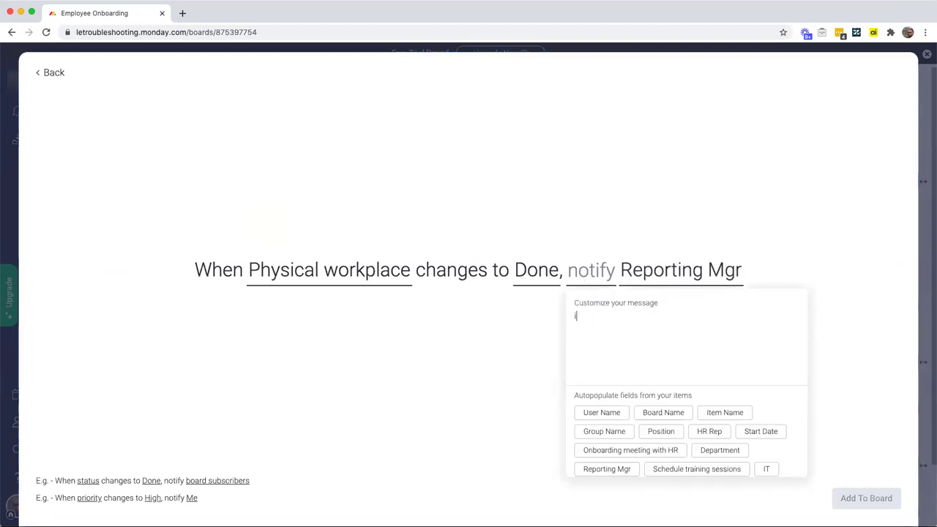
type(" there")
scroll(725, 428, "down", 1)
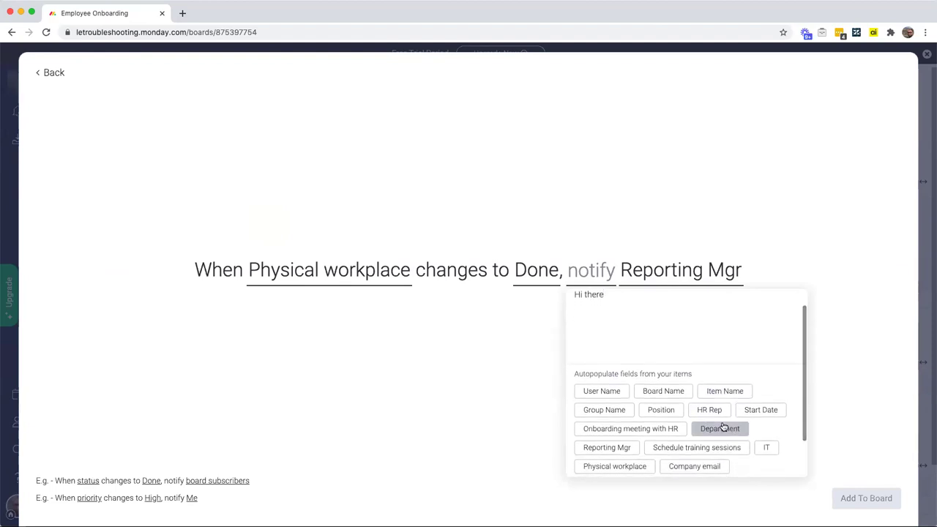
left_click(621, 448)
type(", jus")
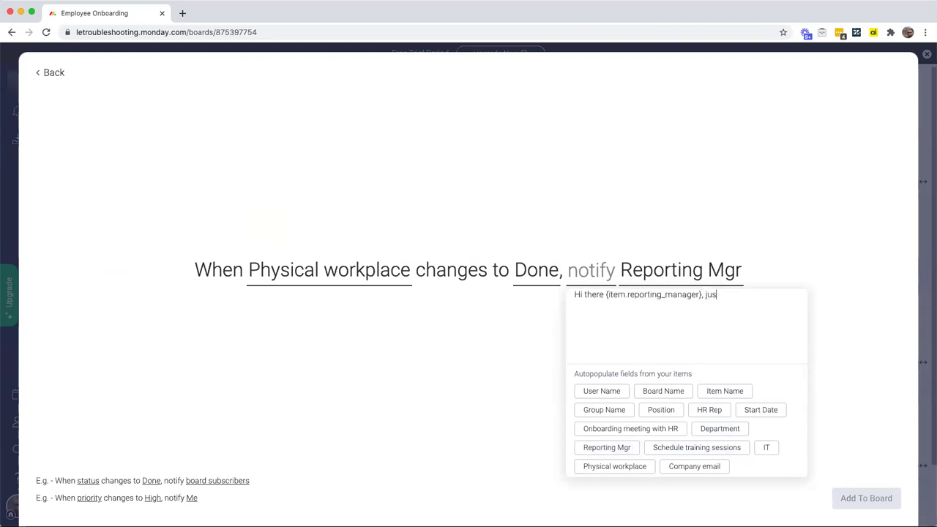
type("t a heads up that")
left_click(767, 447)
type("has")
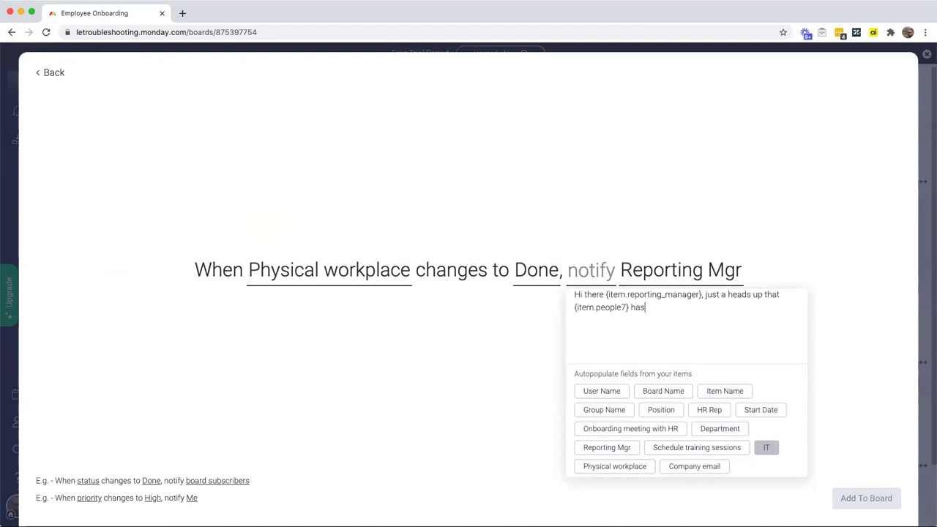
type(" completed the workspace for")
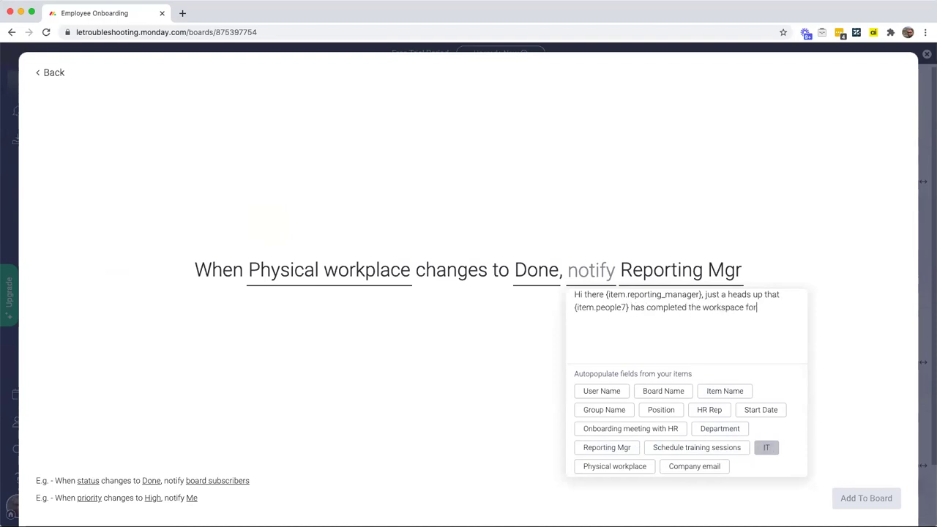
left_click(718, 397)
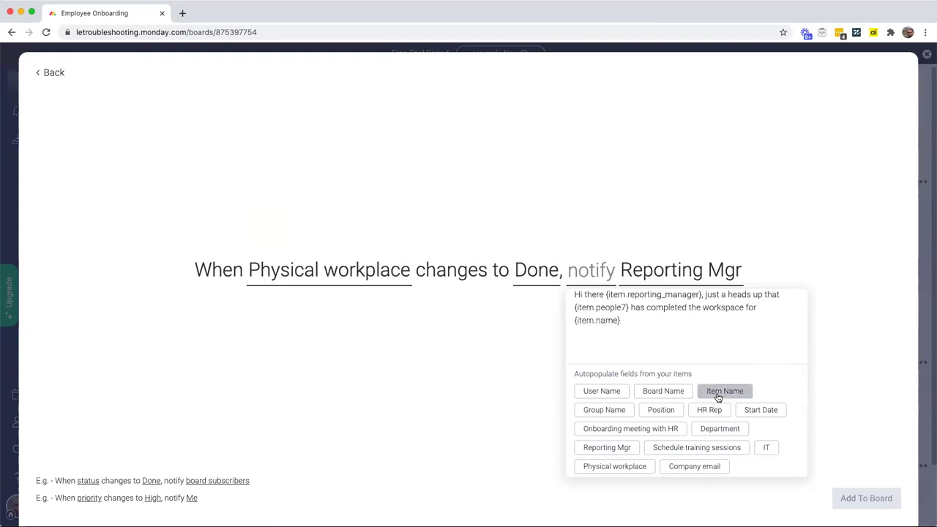
type(". You may now begin sc heduling training!")
left_click(713, 320)
key("BackSpace")
left_click(818, 319)
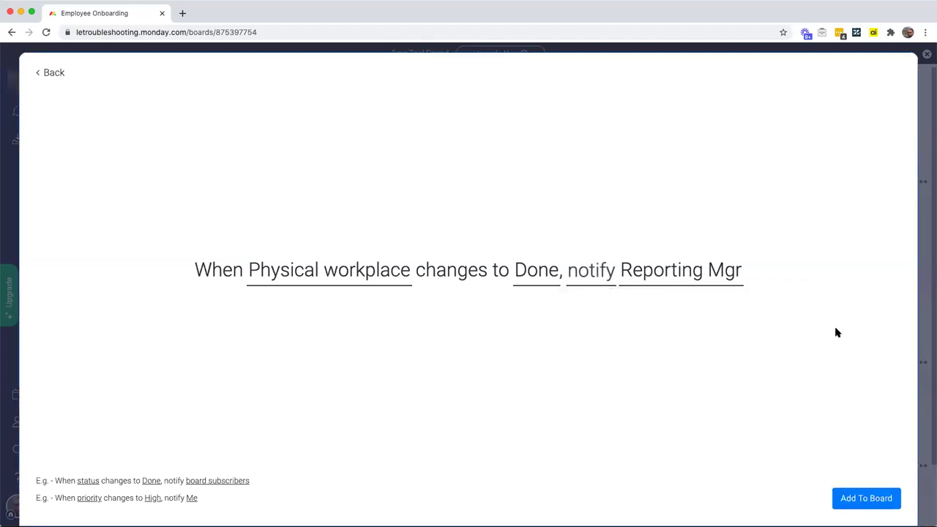
left_click(870, 508)
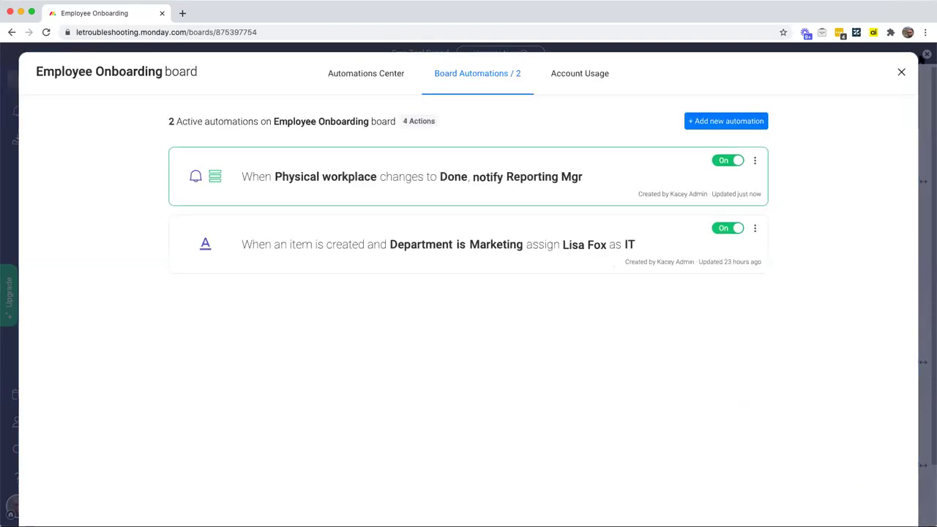
Step: Close the Board Automations dialog to return to the Employee Onboarding board
left_click(901, 71)
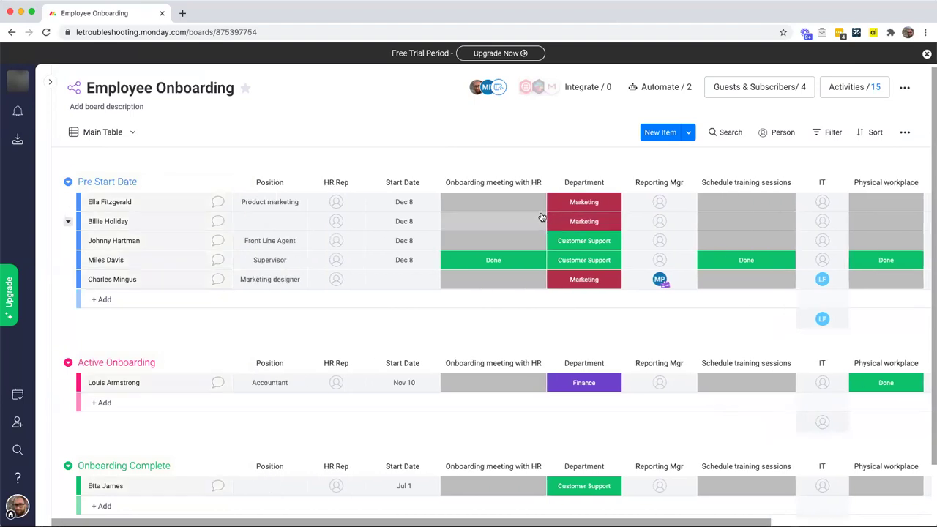
scroll(534, 197, "right", 5)
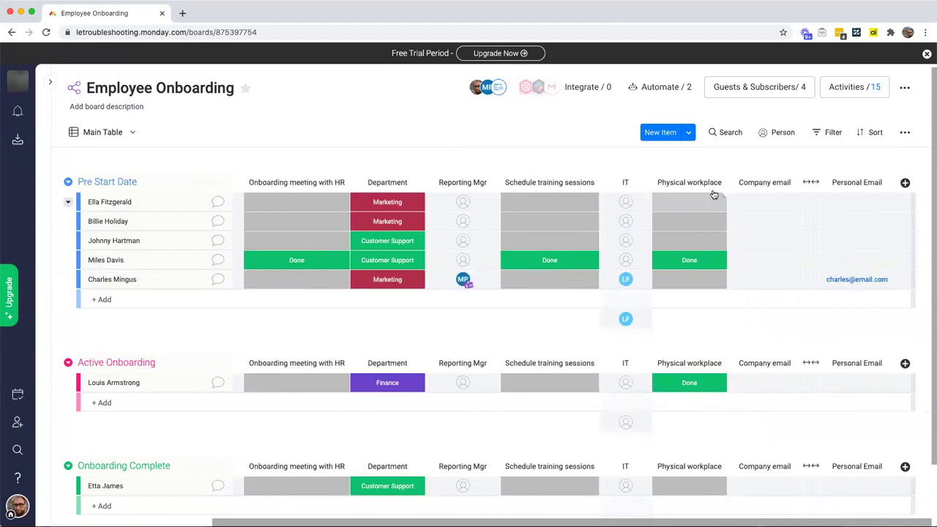
left_click(906, 183)
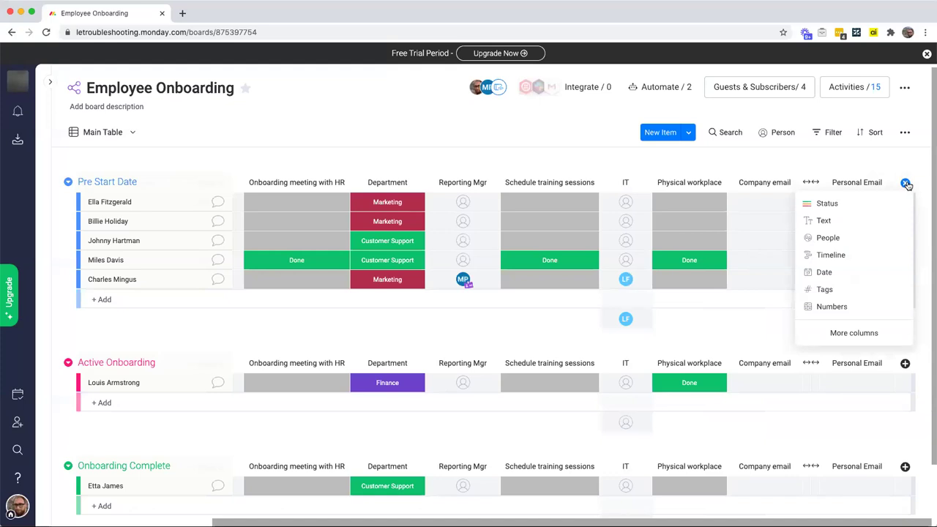
left_click(906, 183)
left_click_drag(826, 182, 836, 182)
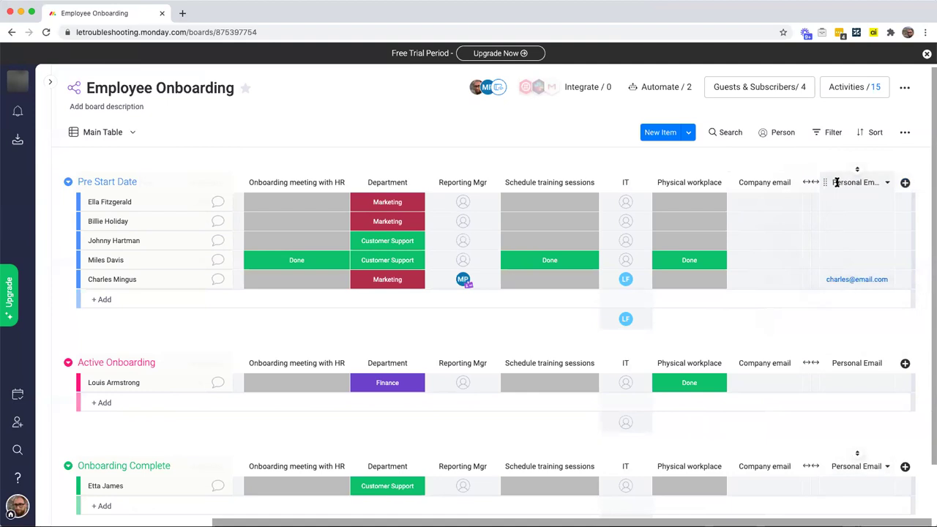
scroll(825, 181, "left", 5)
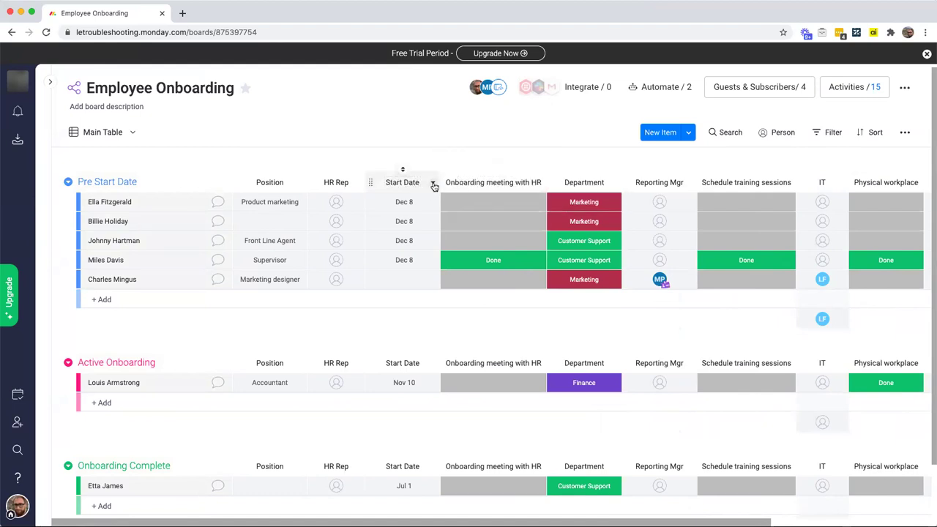
Step: Add a status column to the right of Start Date and name it I9 Docs
left_click(433, 185)
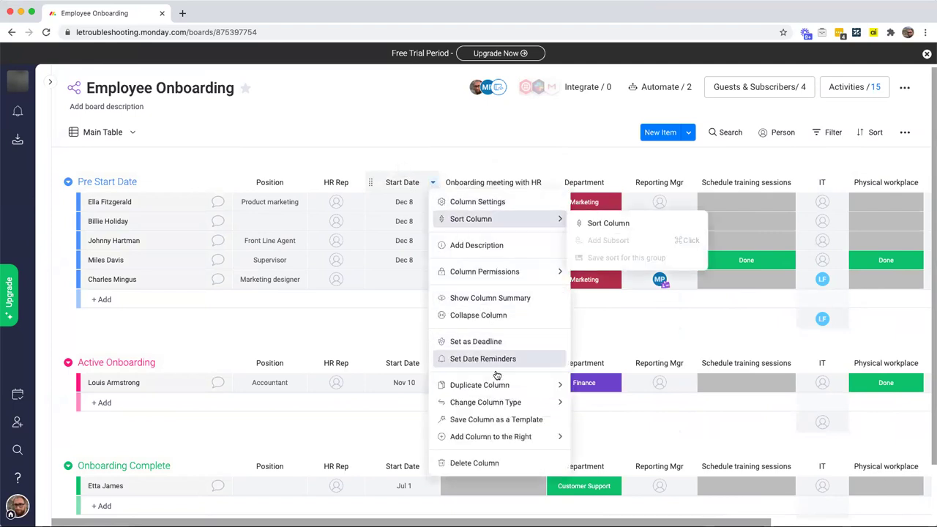
mouse_move(492, 437)
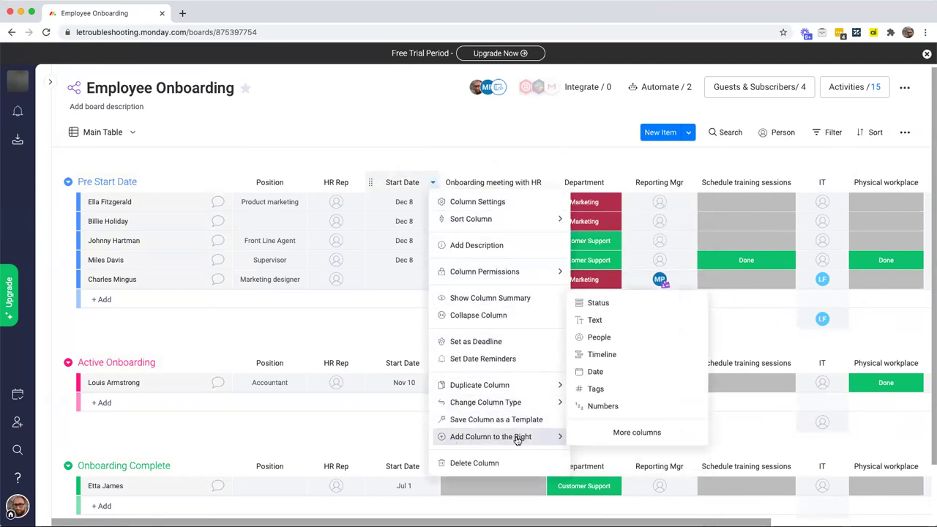
left_click(602, 303)
left_click(475, 181)
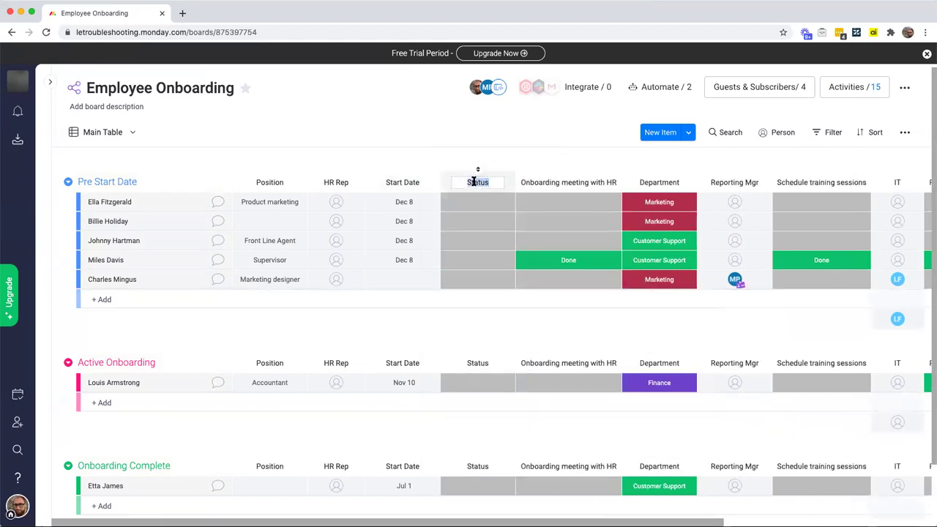
type("I9 Docs")
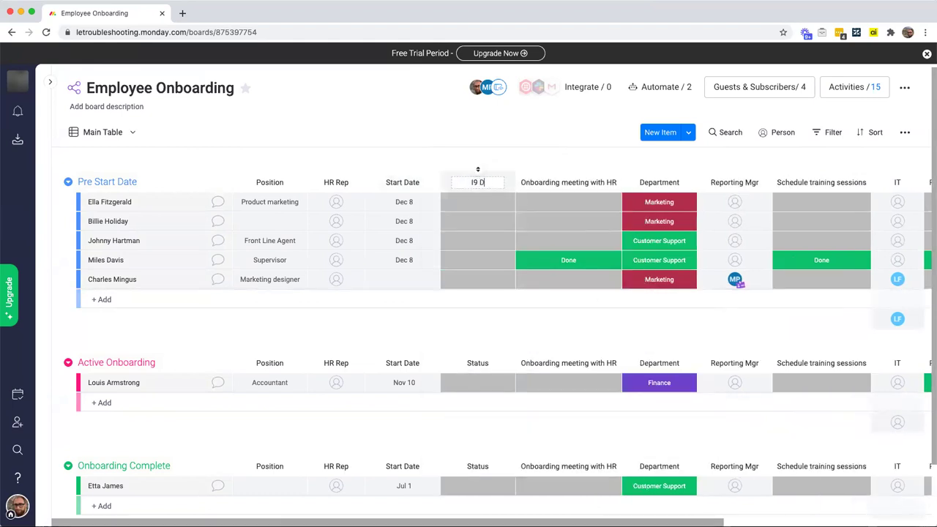
key("Return")
Step: Rename the I9 Docs labels Done to Received and Working on it to Waiting, and apply
left_click(482, 206)
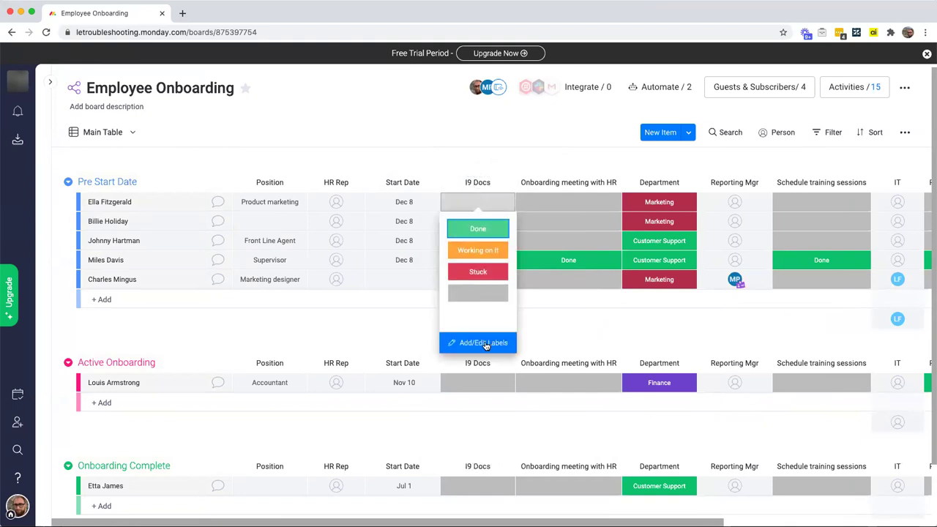
left_click(485, 344)
double_click(472, 228)
type("Received")
left_click(477, 251)
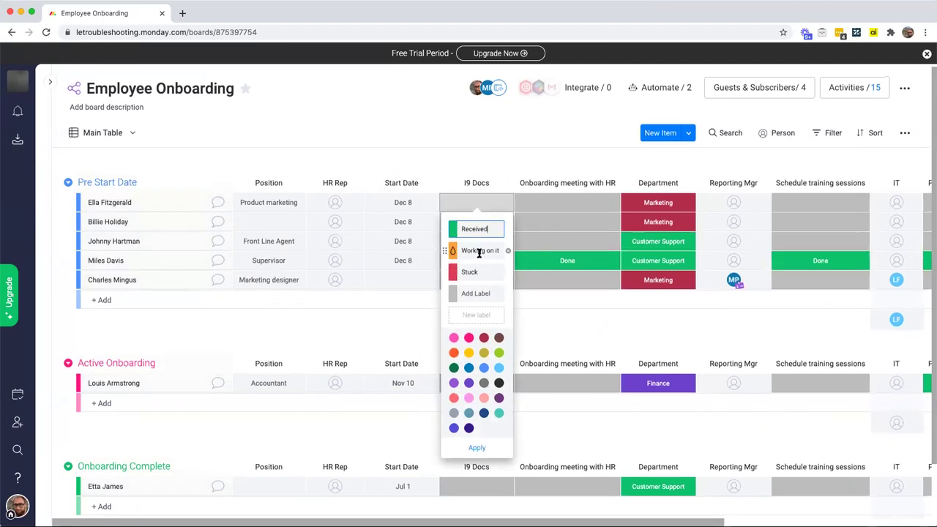
triple_click(480, 252)
type("Req")
key("BackSpace")
key("BackSpace")
key("BackSpace")
type("Waiting")
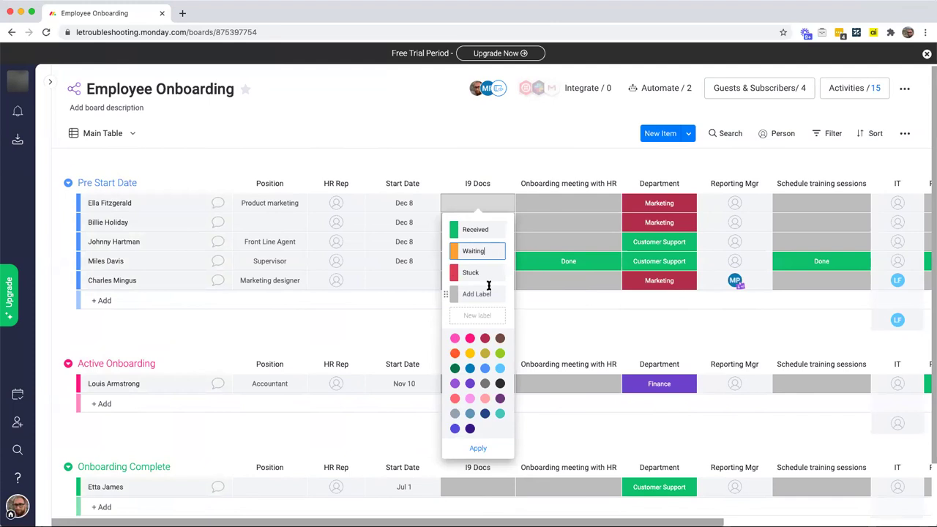
left_click(483, 448)
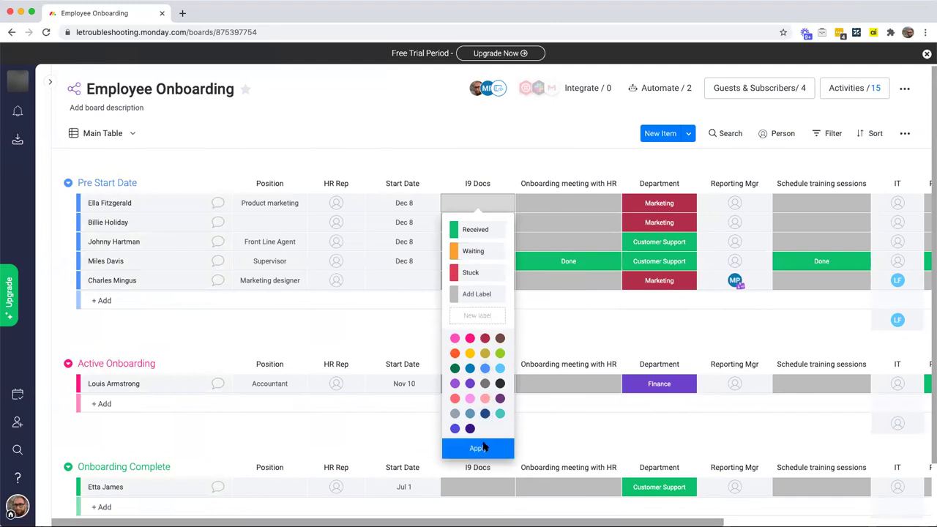
left_click(567, 330)
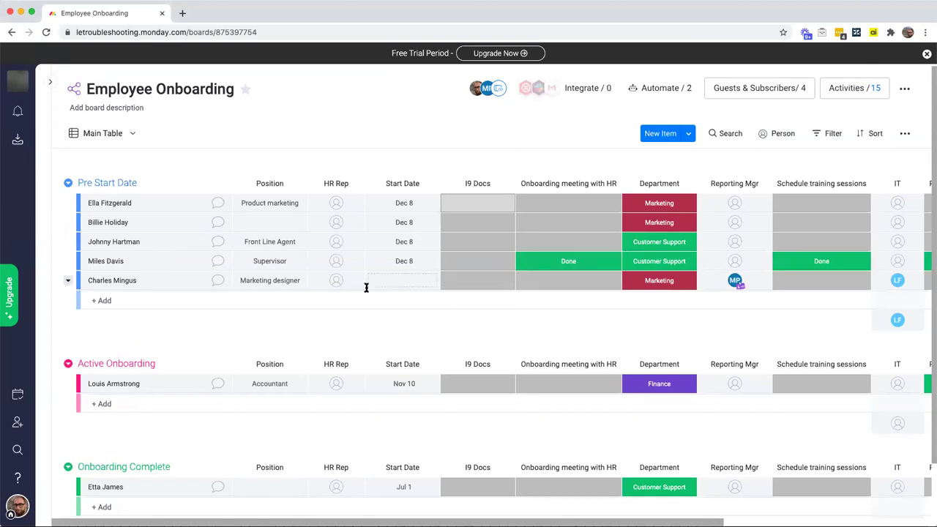
Step: Set the fifth Pre Start Date hire's Start Date to December 9, 2020
left_click(412, 281)
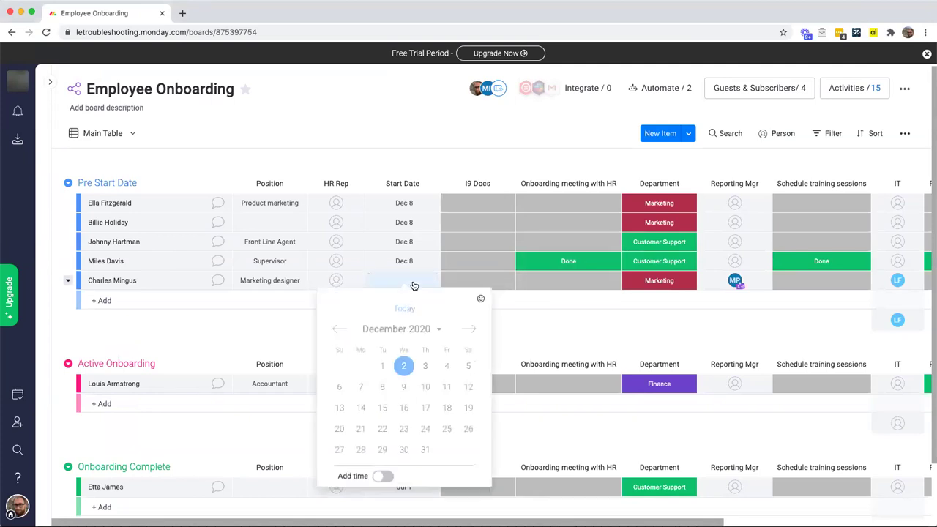
left_click(406, 387)
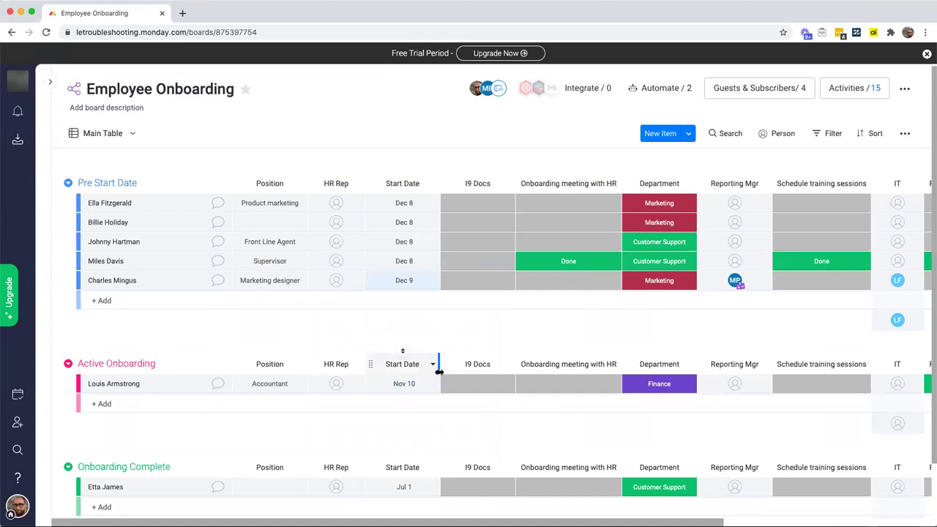
Step: From Integrate, pick Gmail's 'When date arrives and status is something, send an email' recipe
left_click(595, 88)
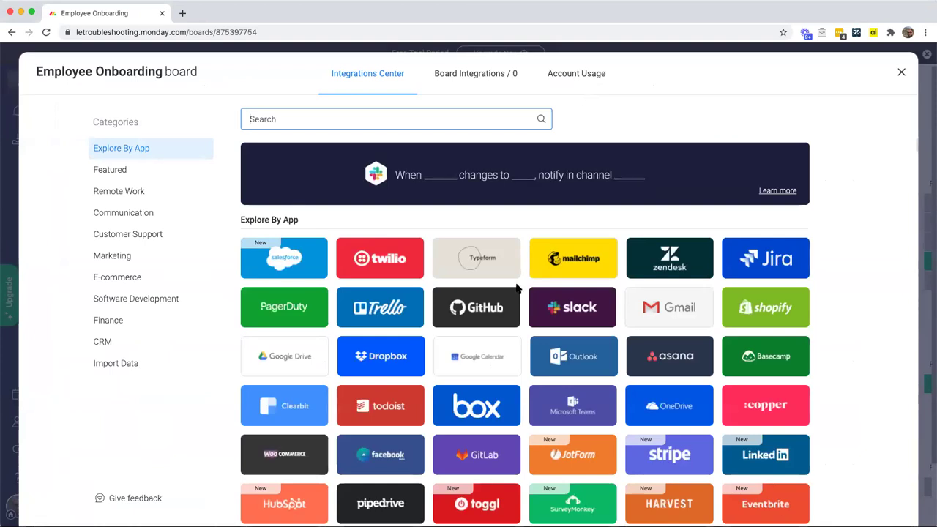
left_click(669, 321)
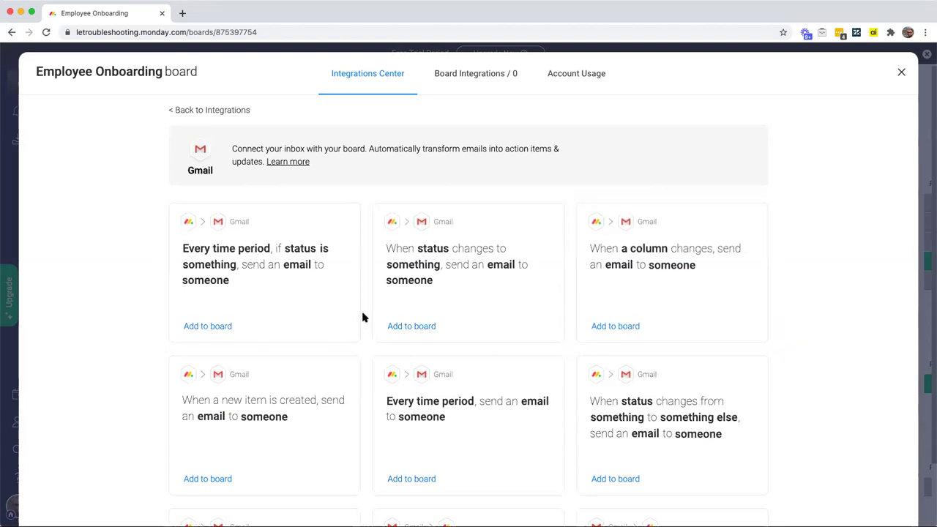
scroll(364, 317, "down", 1)
scroll(364, 318, "down", 3)
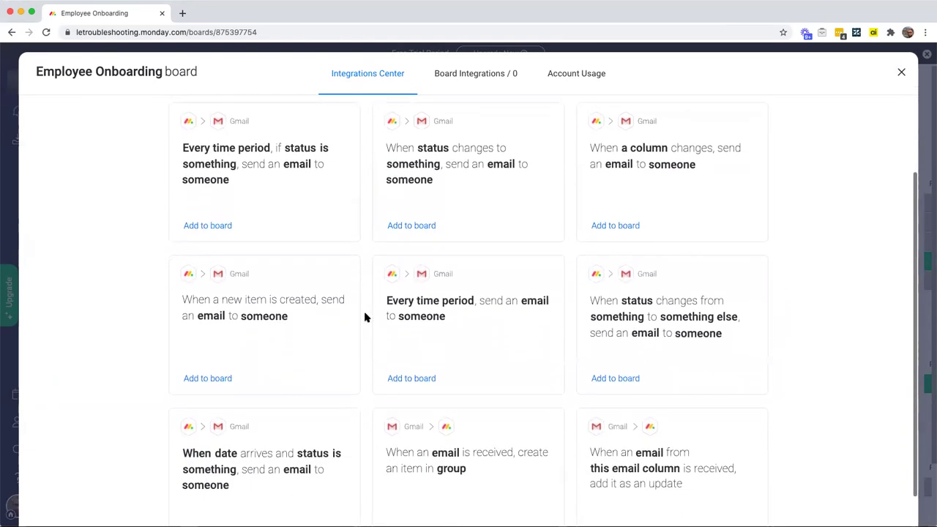
left_click(264, 455)
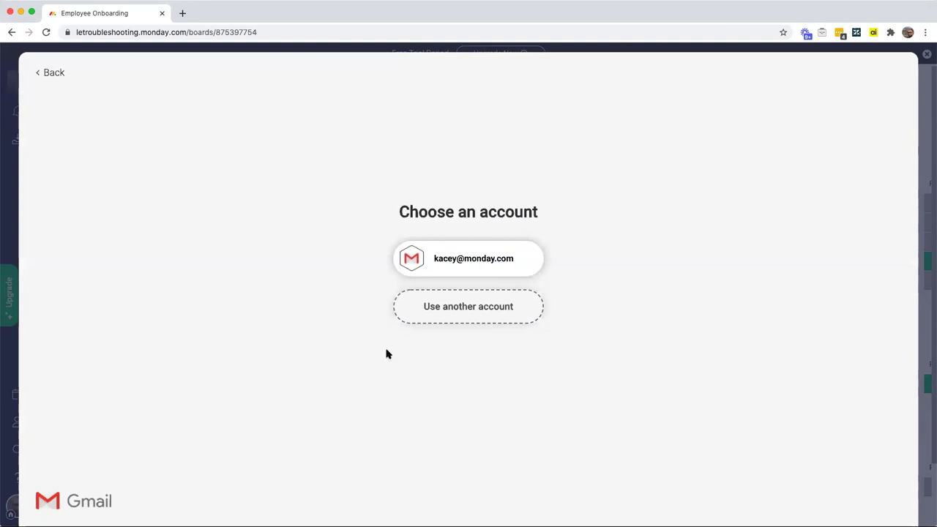
Step: Connect the existing Gmail account and use Start Date as the trigger date
left_click(486, 268)
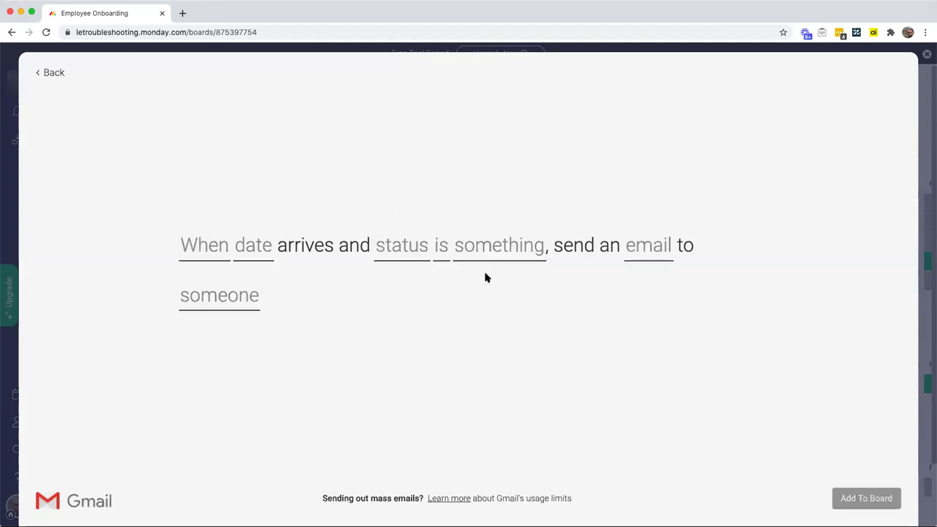
left_click(260, 256)
left_click(275, 297)
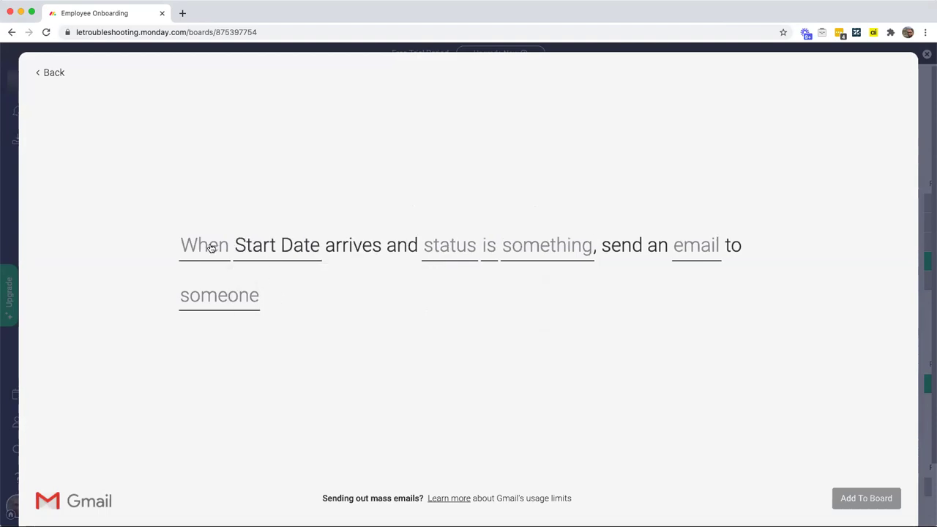
Step: Set the trigger timing to 3 days before Start Date, sending at 10:00
left_click(211, 248)
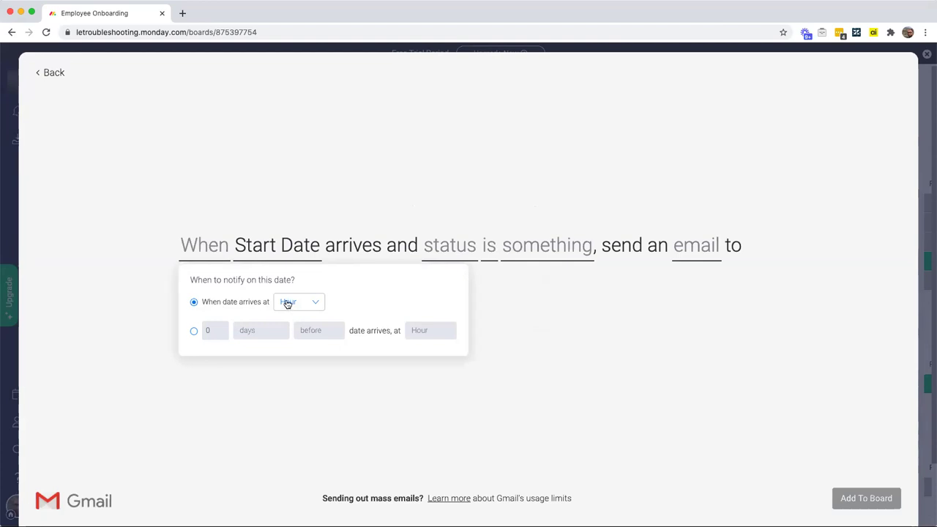
left_click(194, 330)
left_click(220, 330)
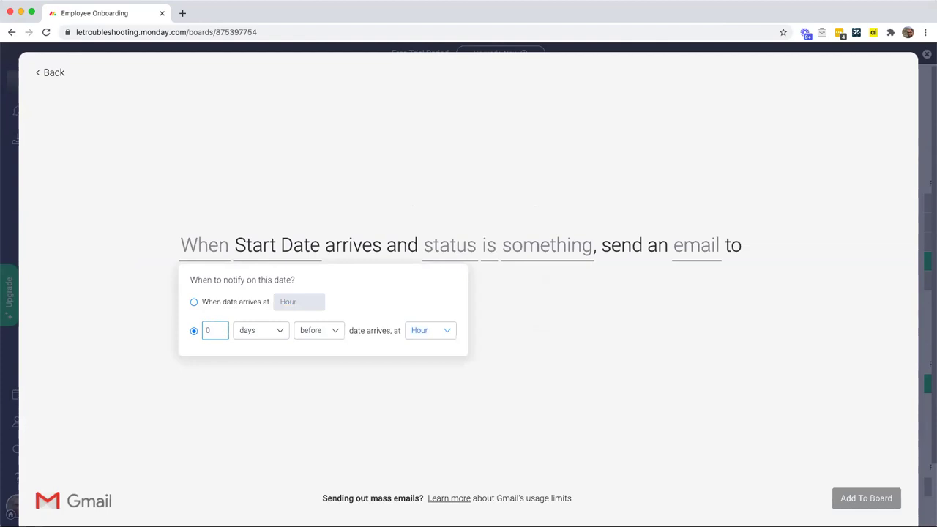
left_click(260, 336)
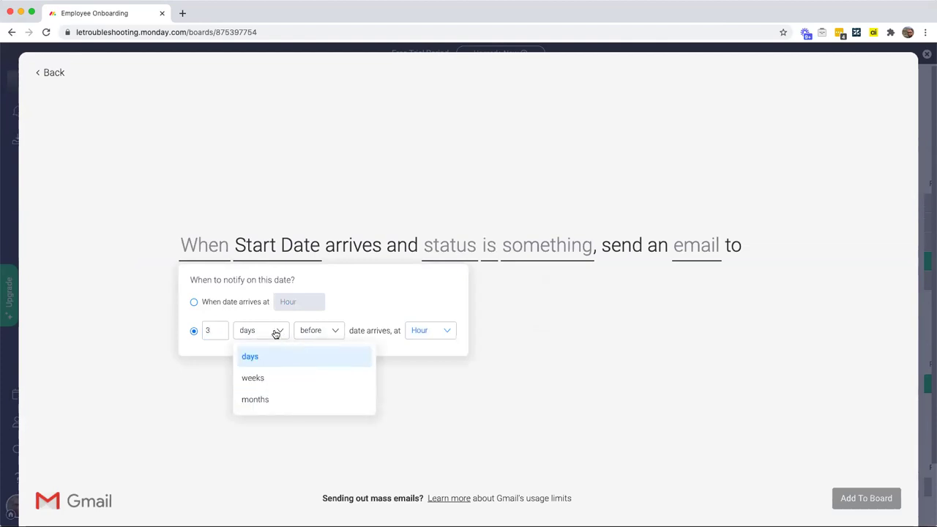
left_click(342, 319)
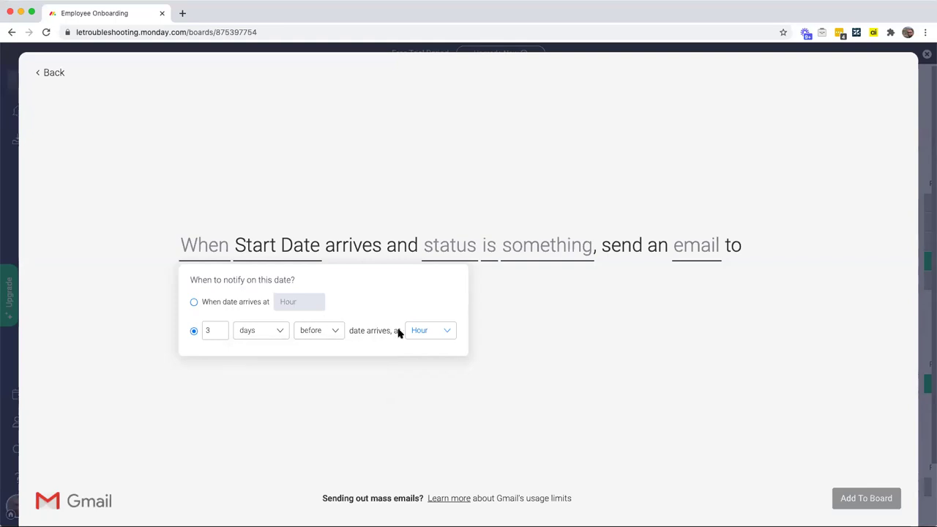
left_click(448, 332)
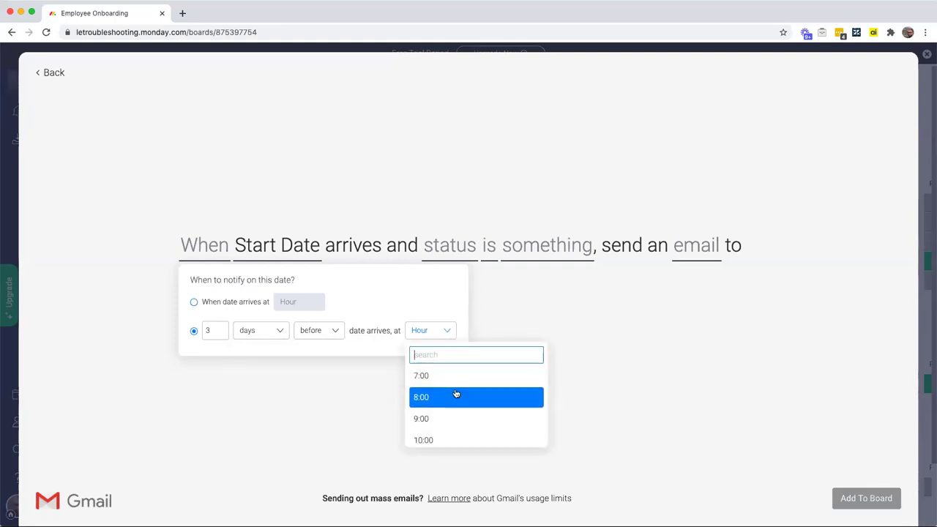
scroll(456, 394, "down", 1)
left_click(452, 418)
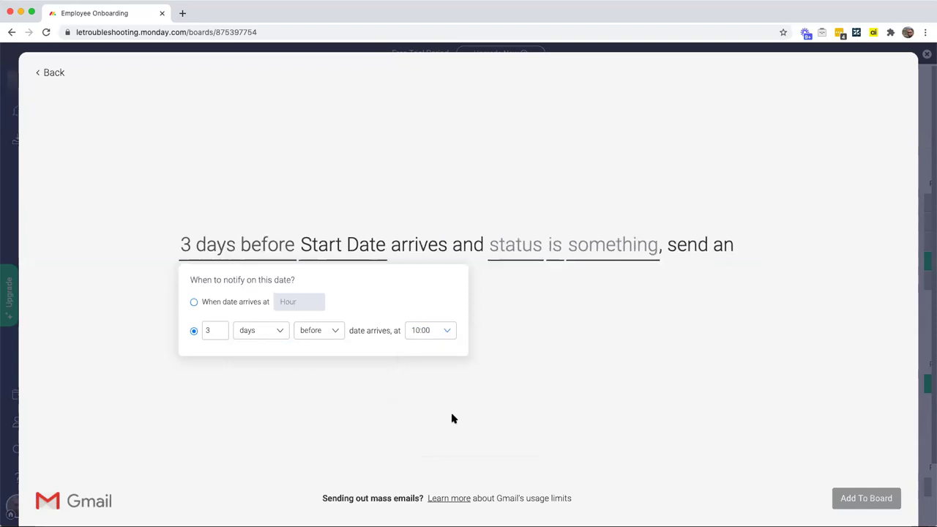
left_click(533, 347)
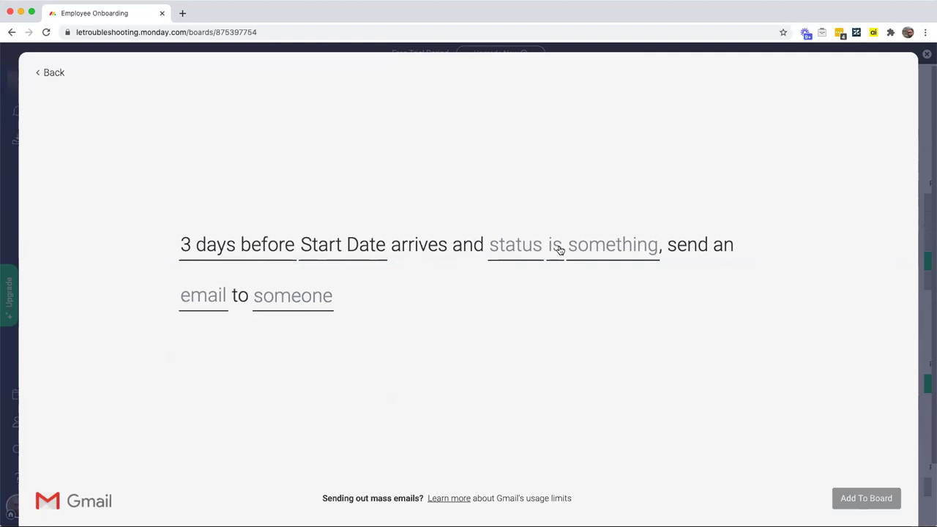
Step: Set the recipe's status condition to 'I9 Docs is not Received'
left_click(519, 249)
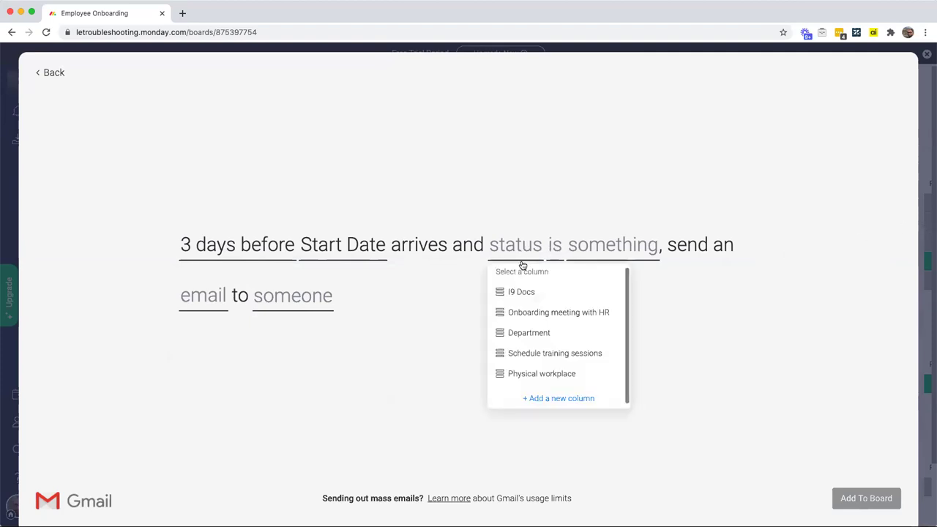
left_click(530, 294)
left_click(612, 246)
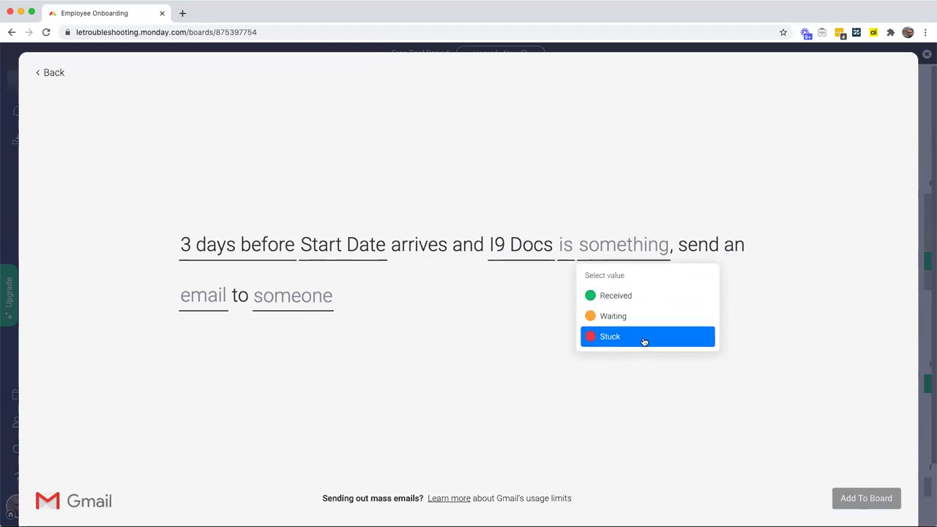
left_click(562, 247)
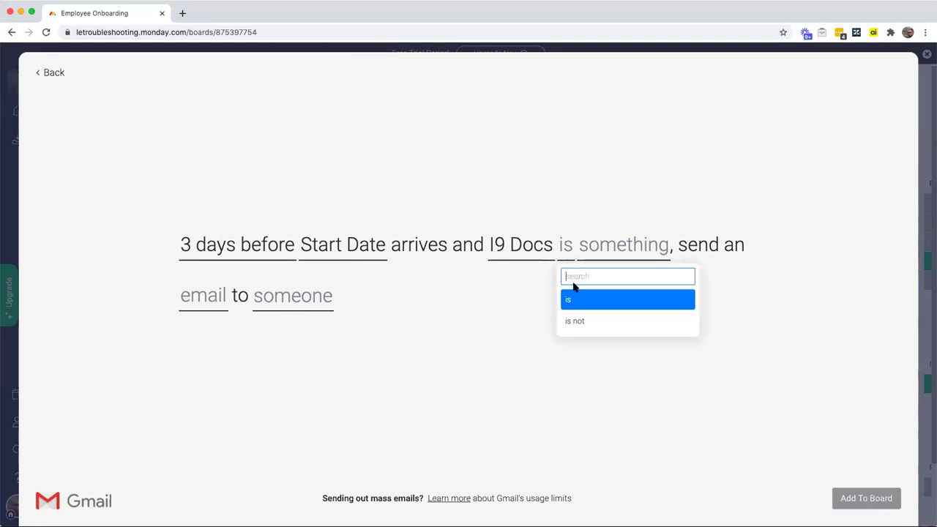
left_click(583, 322)
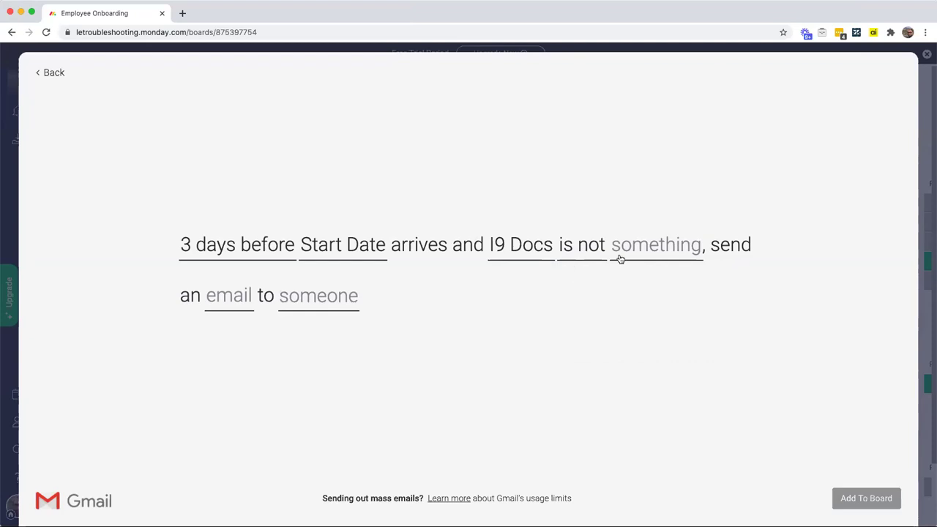
left_click(643, 251)
left_click(645, 294)
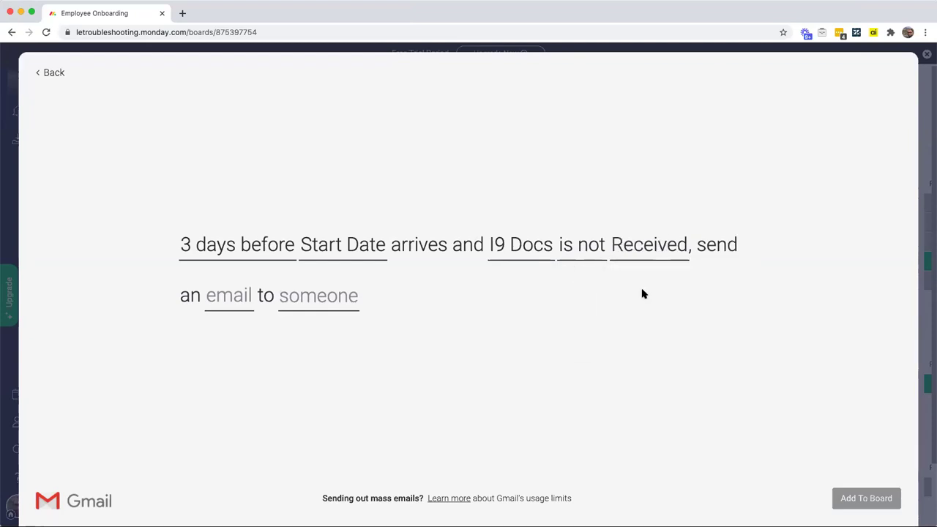
left_click(311, 305)
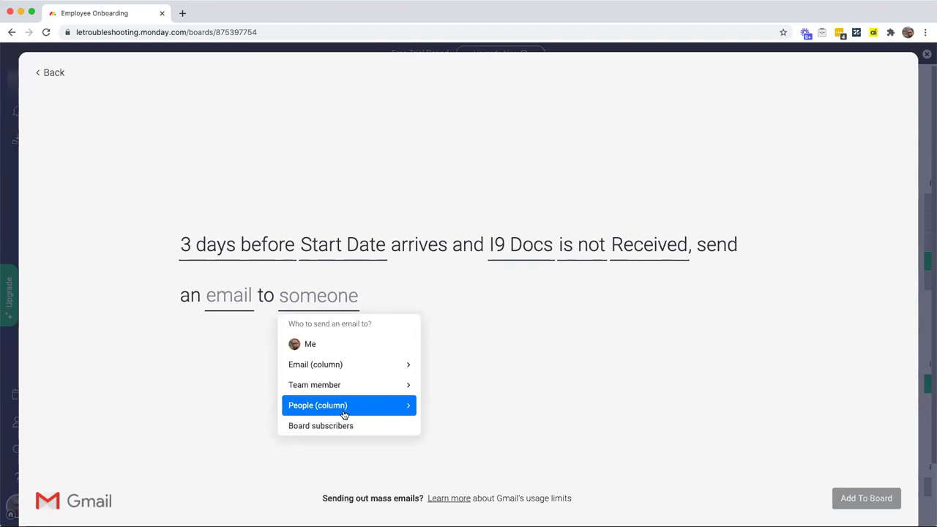
Step: Send the email to each hire's Personal Email column
left_click(340, 367)
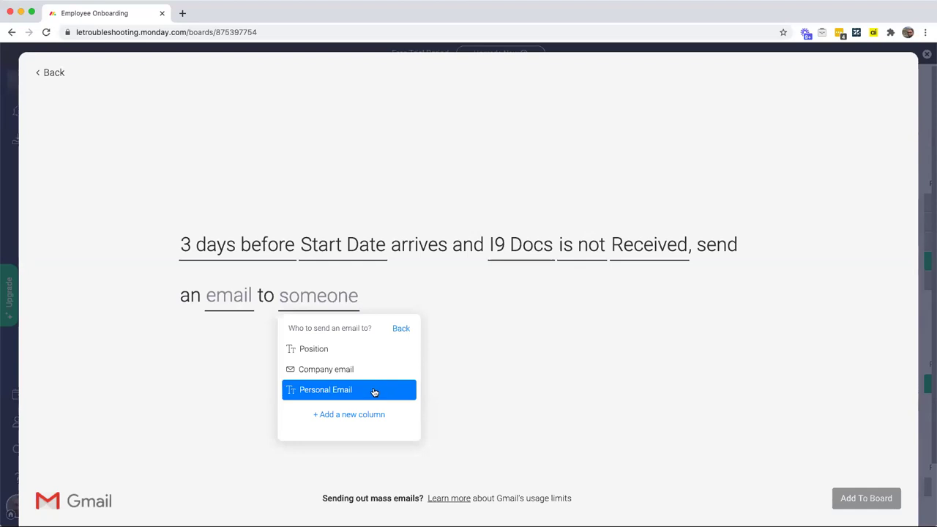
left_click(372, 391)
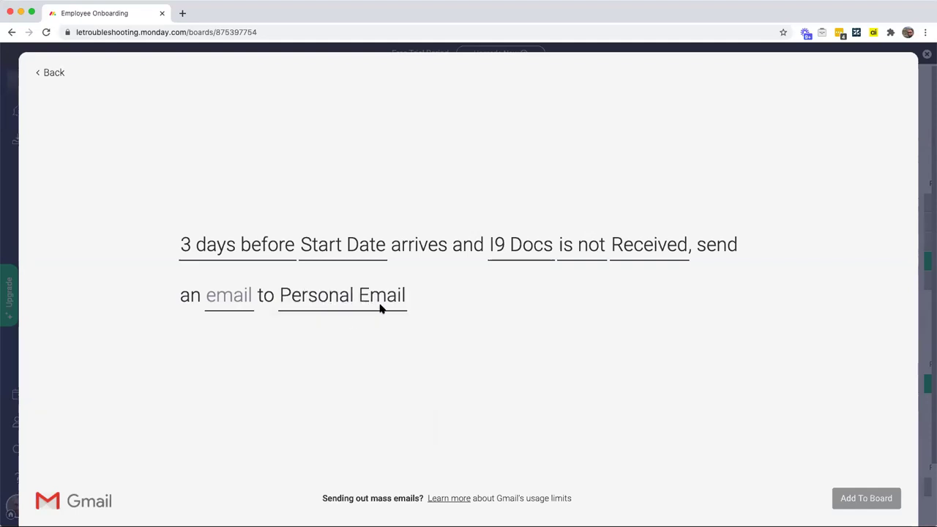
left_click(235, 310)
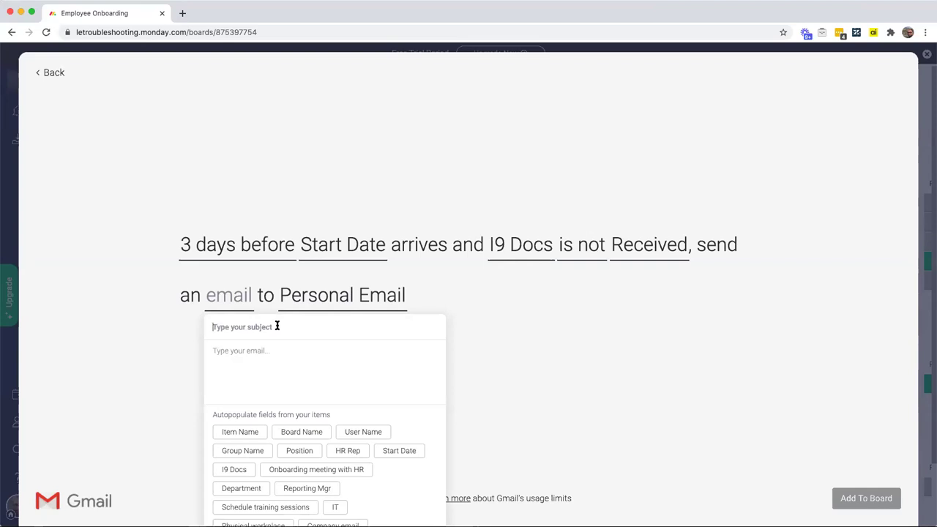
Step: Enter subject 'Welcome to our team!' and a greeting with the hire's name and Start Date
type("Welcome to our team!")
left_click(213, 350)
type("Hi there")
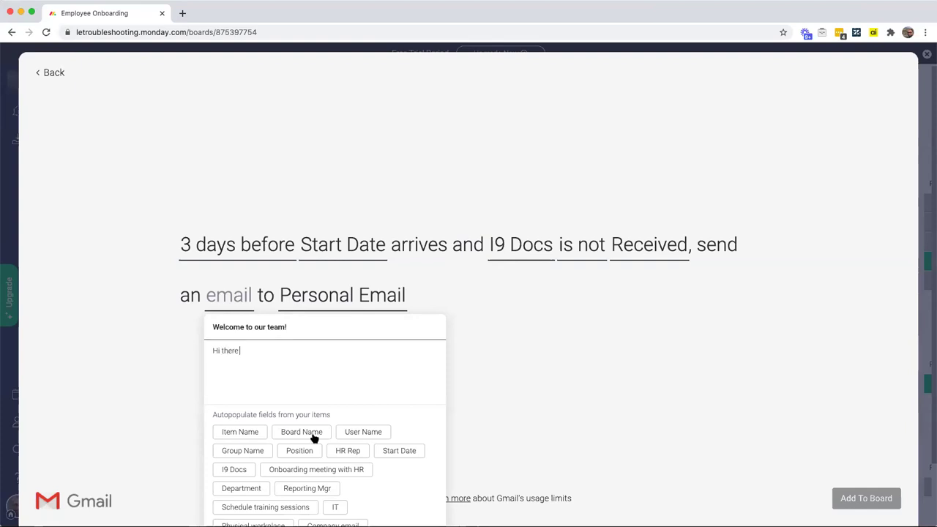
left_click(247, 437)
type(", we can't wait to")
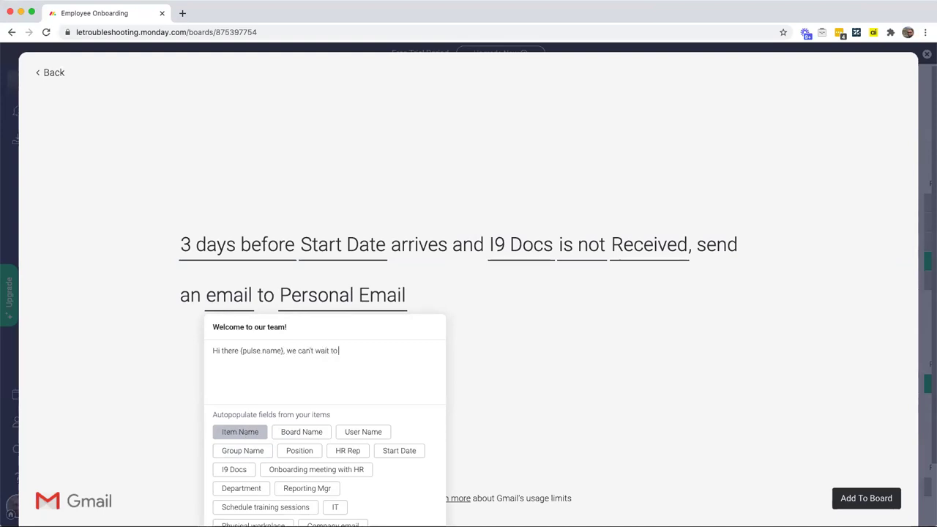
type(" welcome you in a few days!")
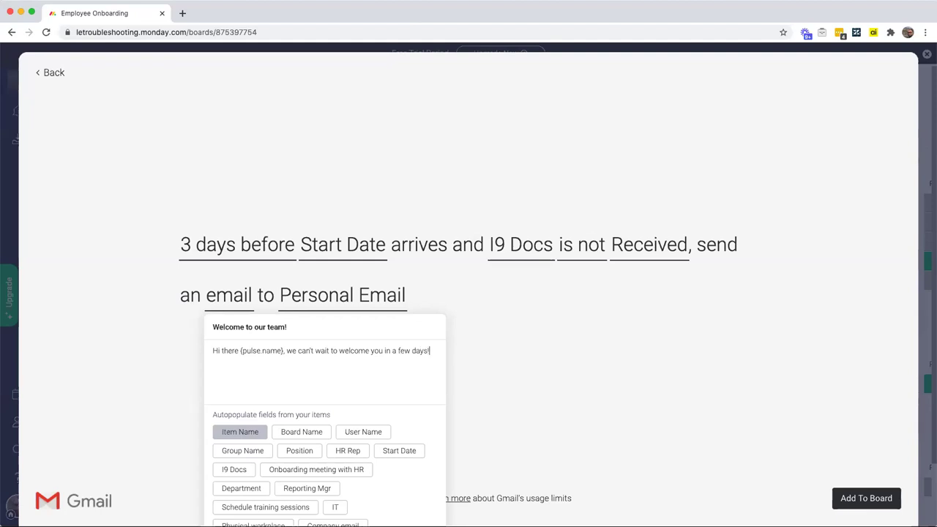
type(" Your start date is")
left_click(402, 457)
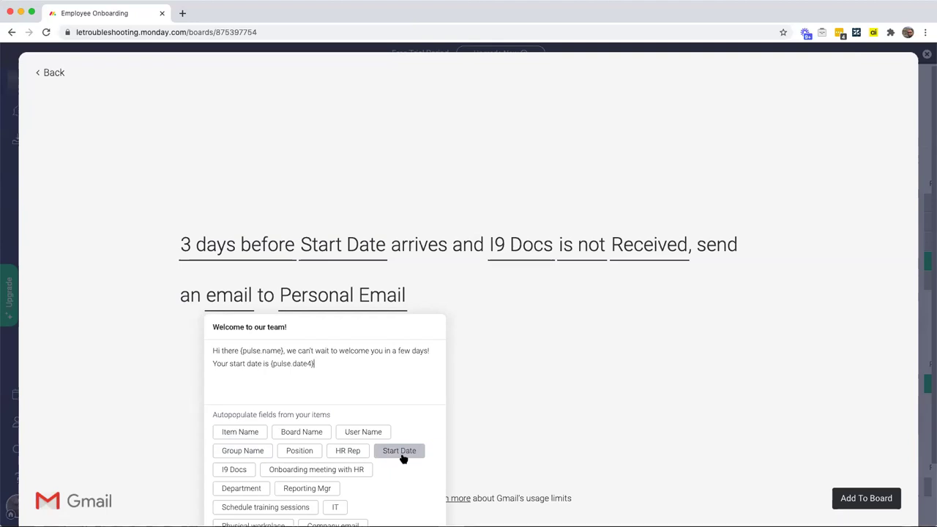
Step: Add the I9 documents reminder listing SS and Birth Certificate, then add the automation to the board
type(", and we wanted to send you a")
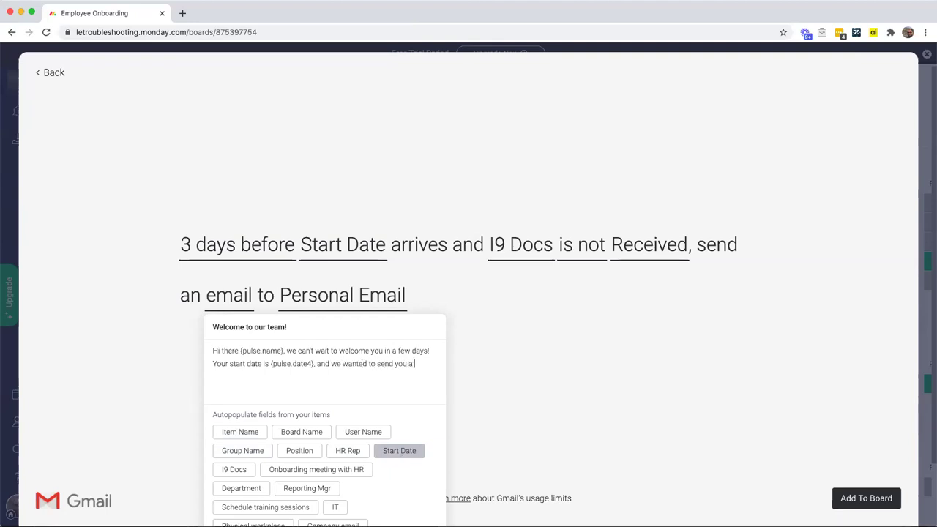
type(" friendly remider")
key("BackSpace")
key("BackSpace")
key("BackSpace")
type("nder to bring your")
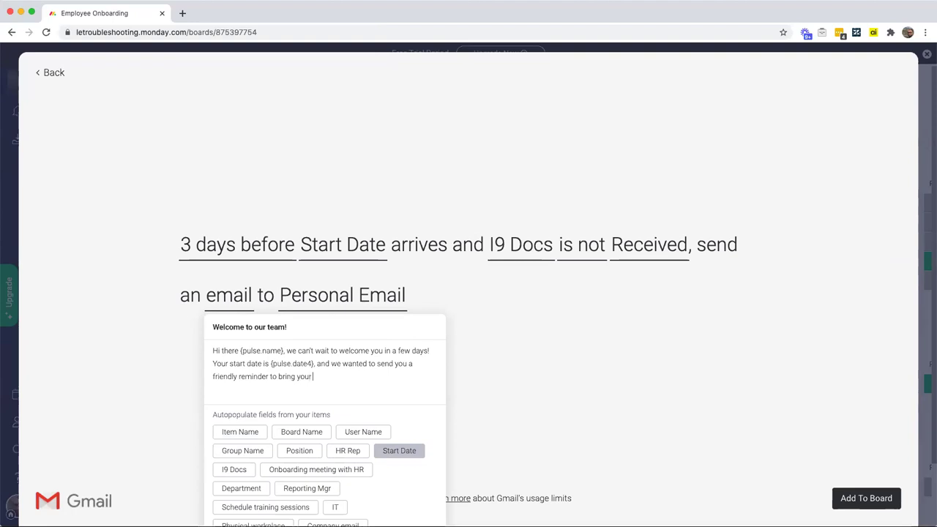
type(" documents so we can fill out the I9")
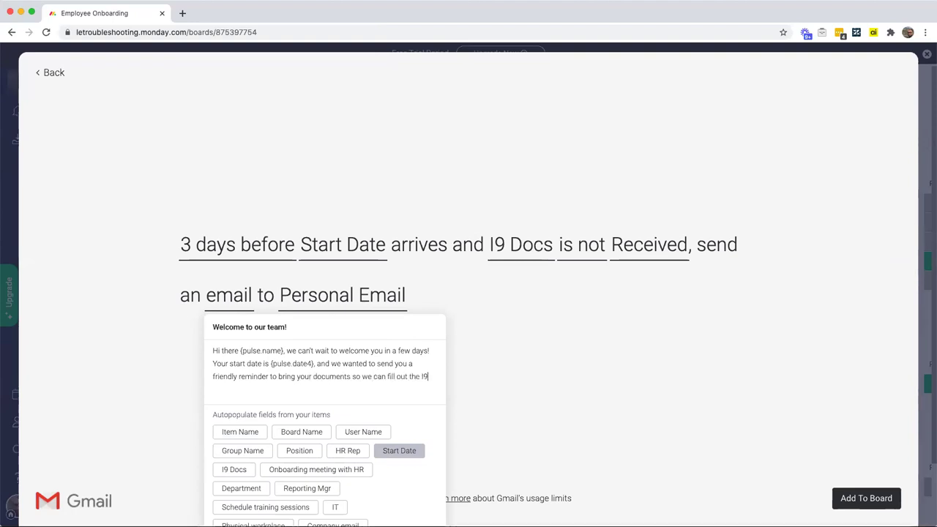
type("!")
type("Those docum")
type("ents in incl")
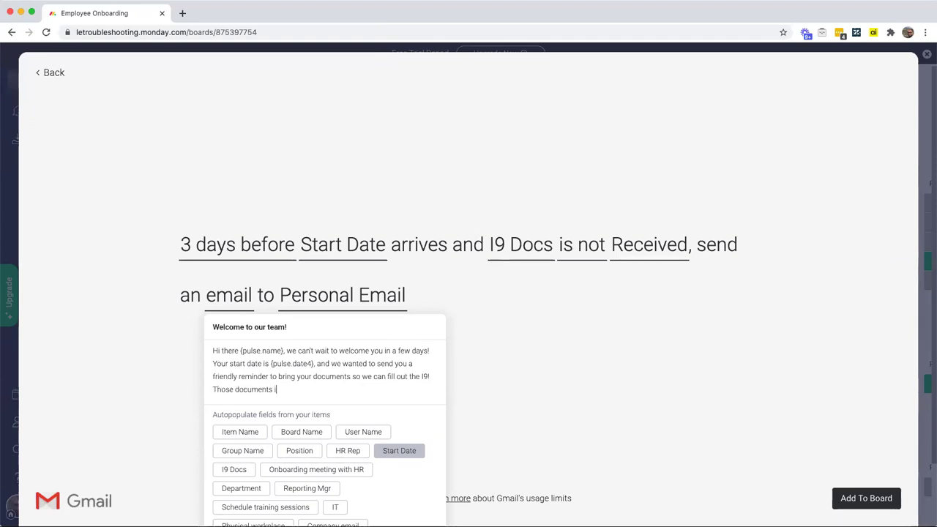
key("BackSpace")
key("BackSpace")
key("BackSpace")
key("BackSpace")
key("BackSpace")
type("clude two of the following:")
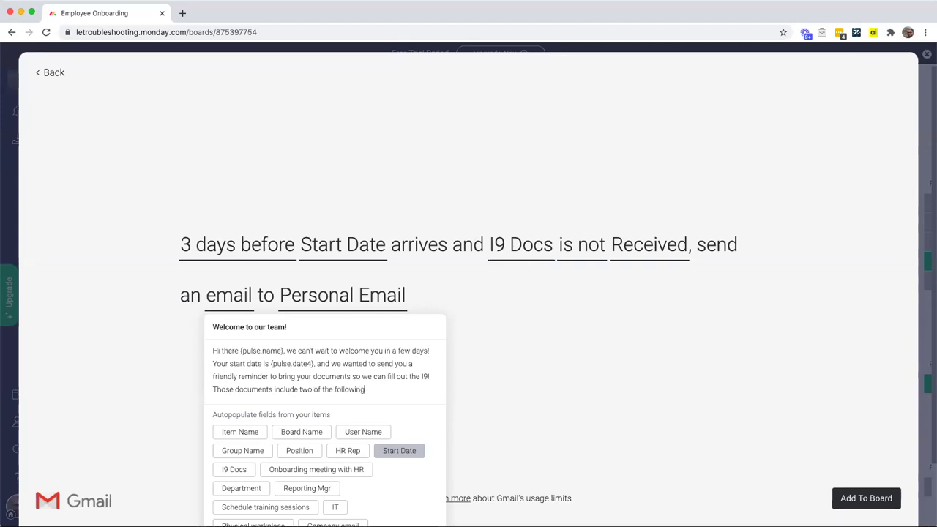
key("Return")
type("SS")
key("Return")
type("Birth Certificate")
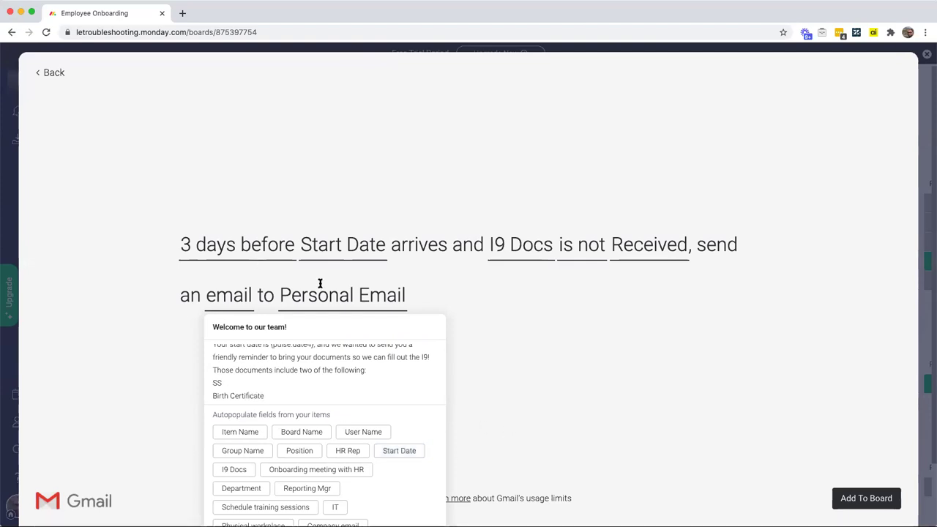
left_click(497, 370)
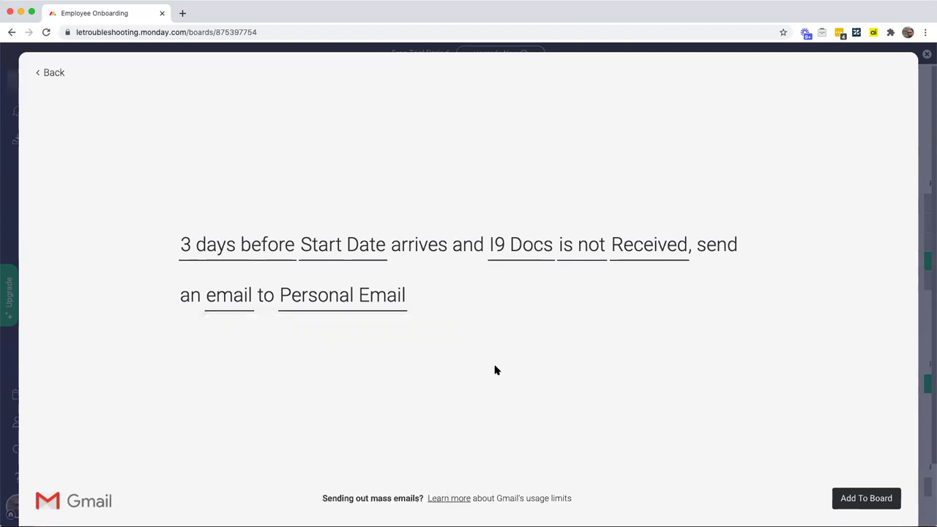
left_click(842, 498)
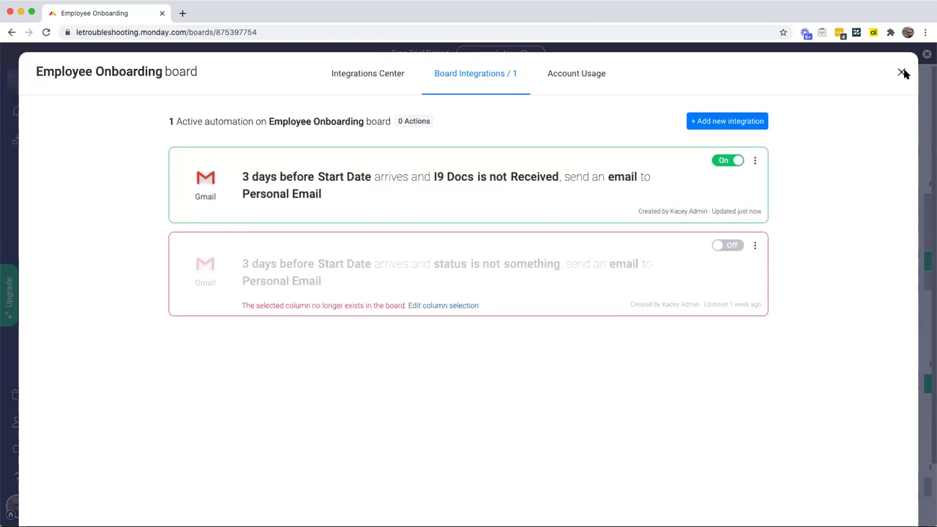
Step: Close Board Integrations and check the last hire's I9 Docs status options without changing them
left_click(902, 72)
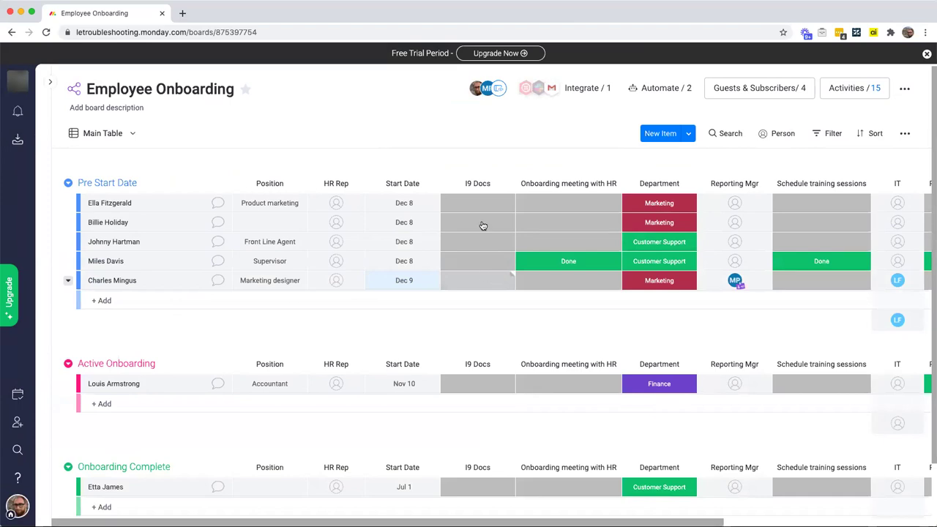
left_click(477, 281)
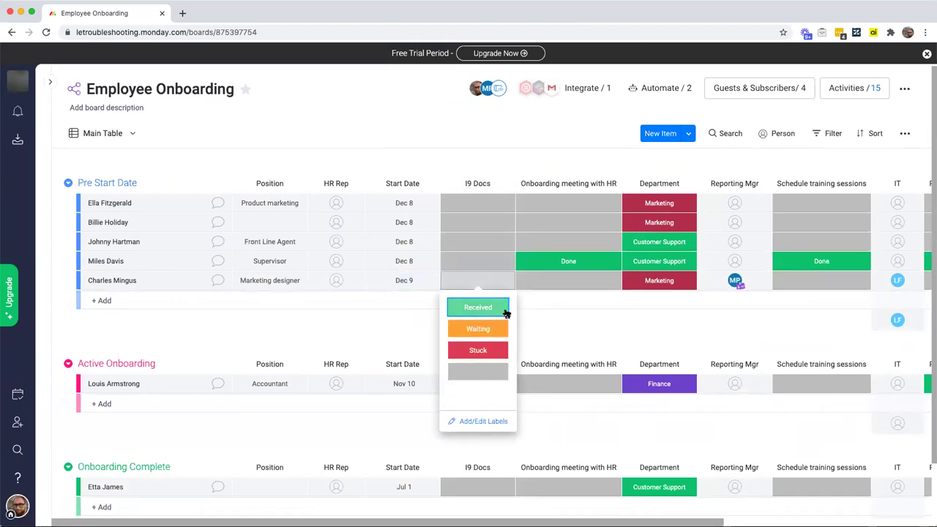
left_click(541, 325)
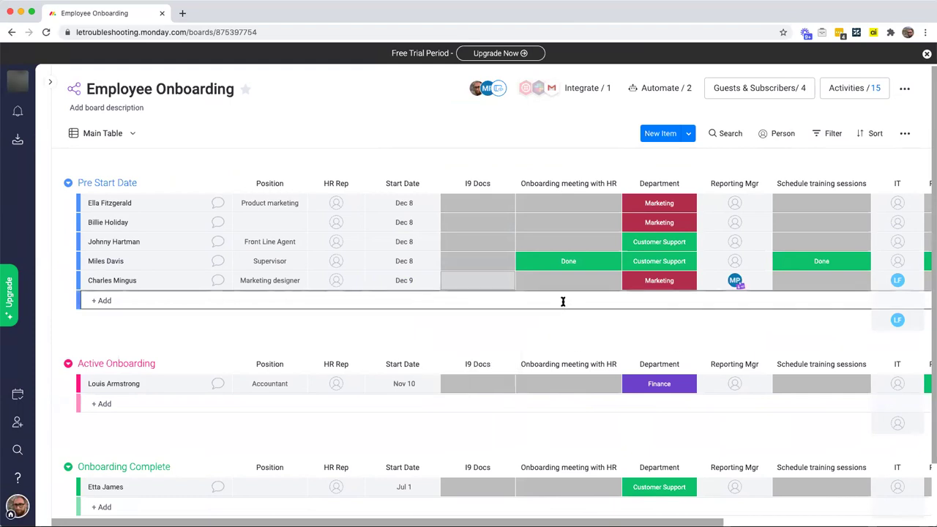
scroll(630, 301, "right", 1)
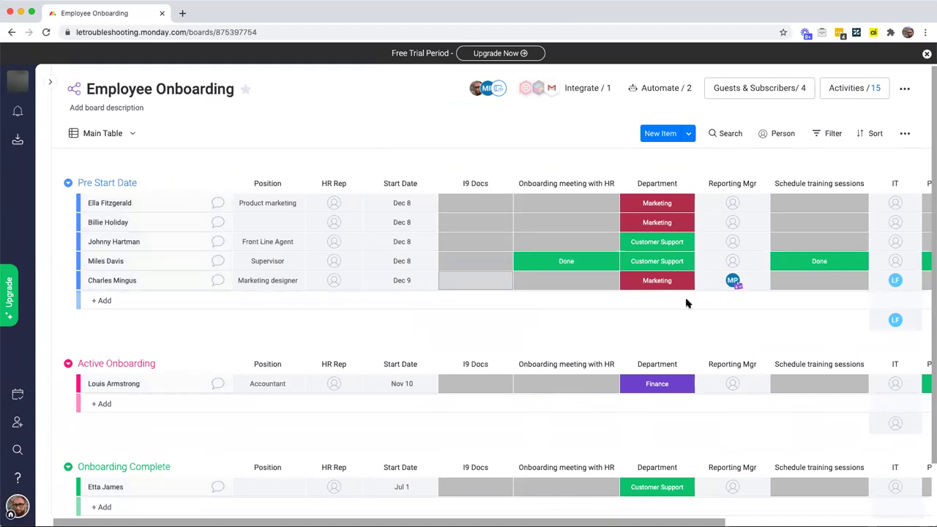
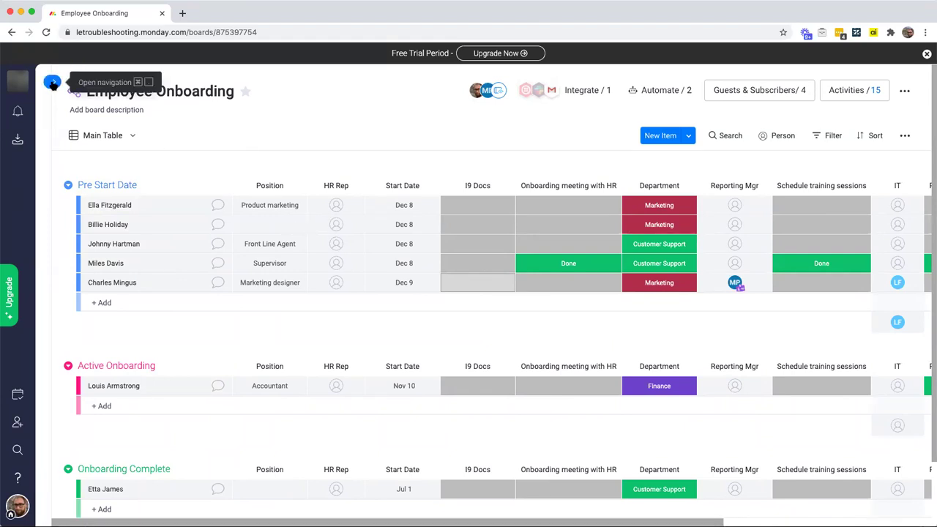
Step: Switch to the Qualifying Life Events Management board and check the Marriage item's event type labels
left_click(52, 85)
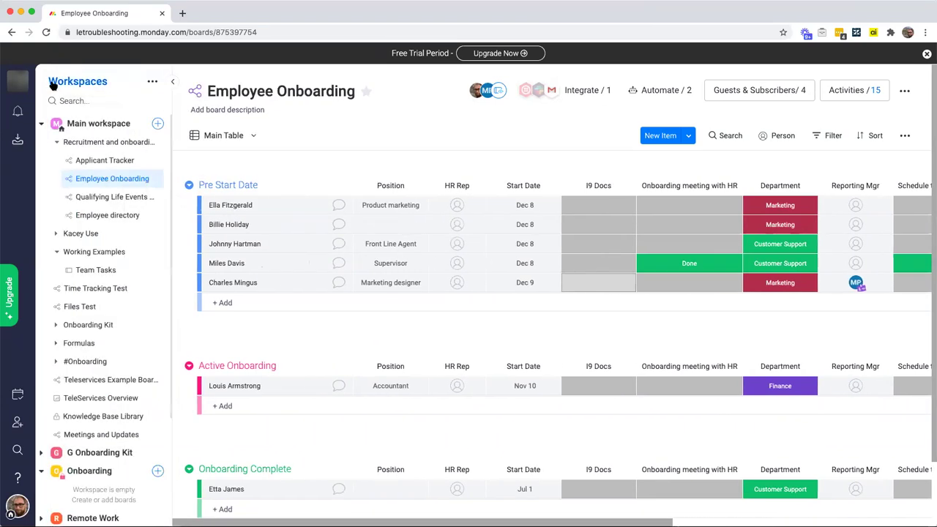
left_click(83, 199)
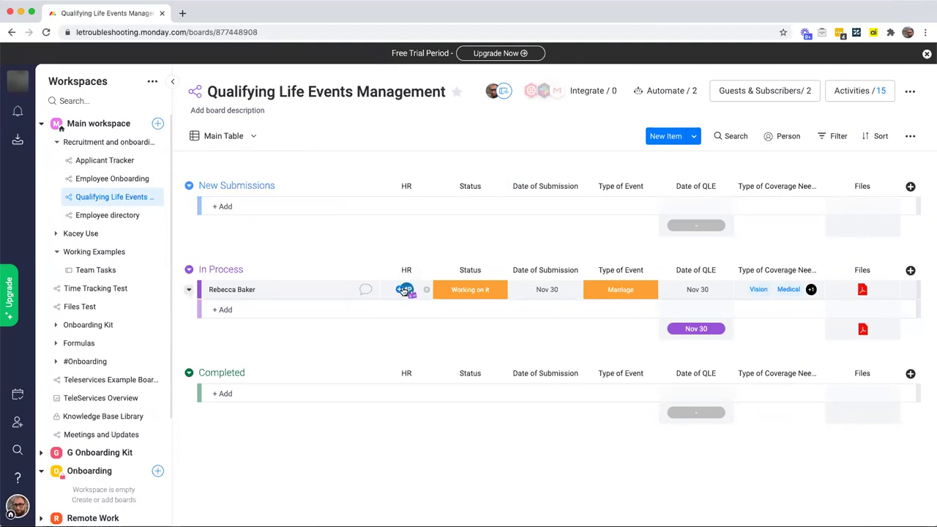
mouse_move(405, 290)
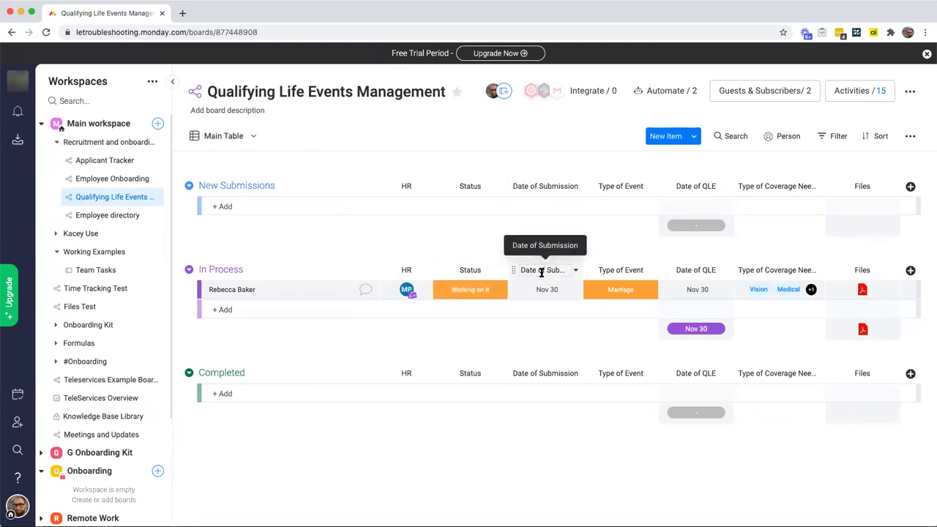
left_click(620, 290)
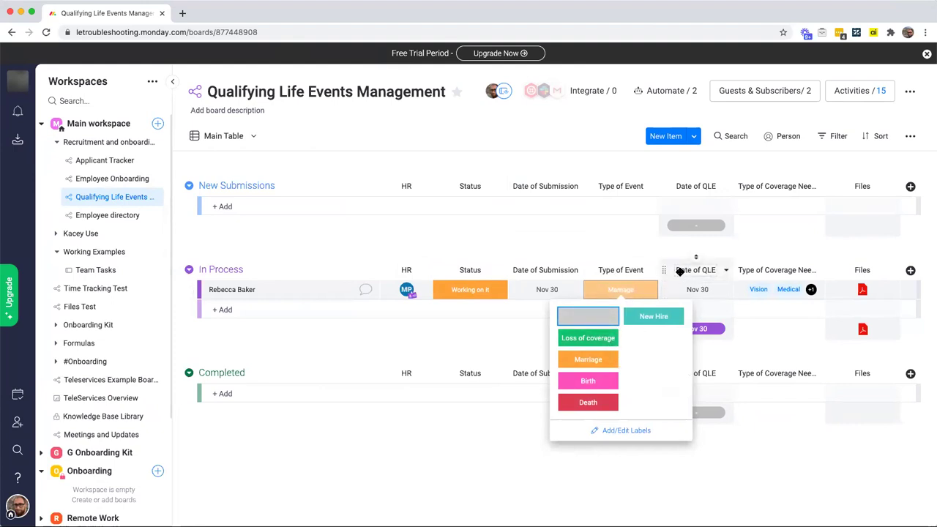
left_click(665, 248)
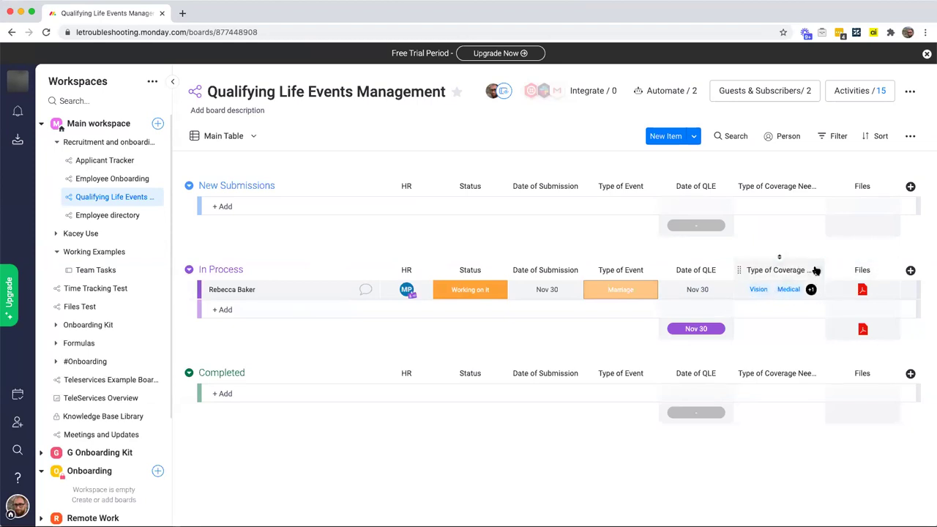
left_click(911, 270)
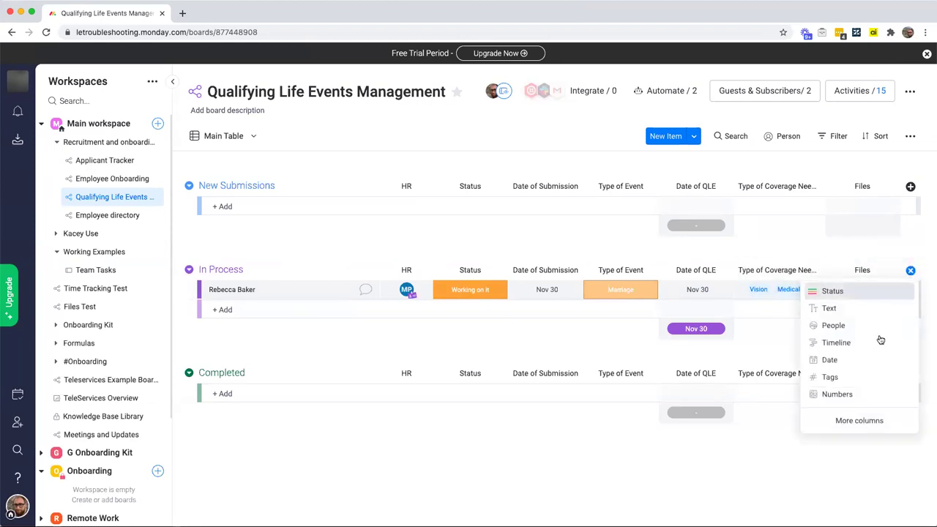
left_click(856, 423)
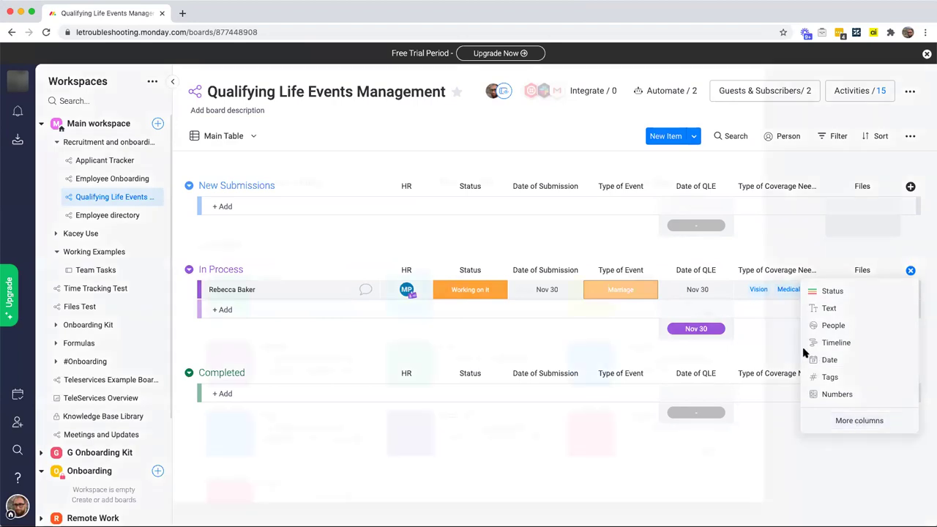
left_click(692, 99)
type("drop")
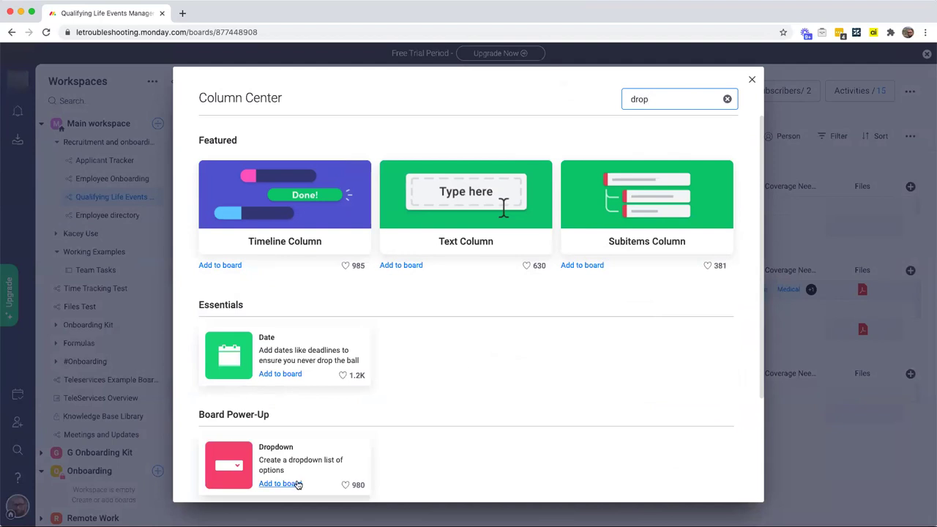
left_click(296, 484)
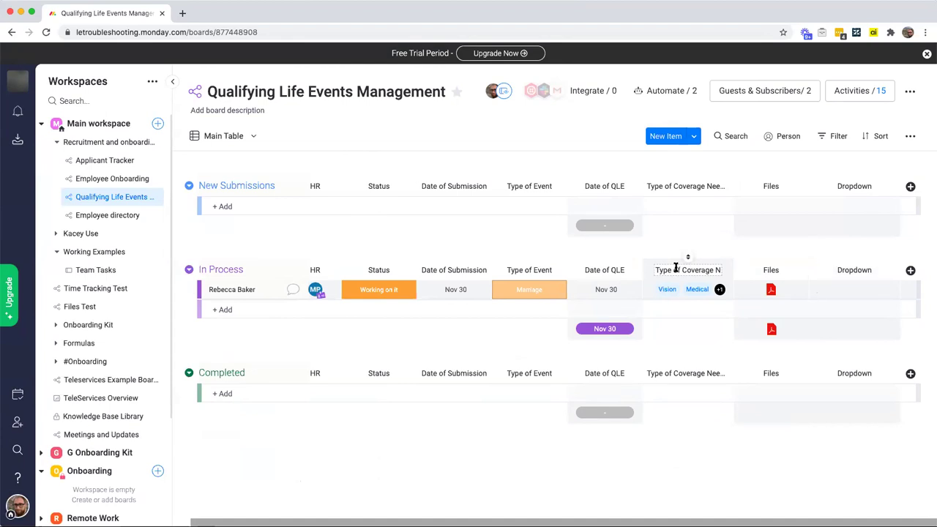
left_click(852, 289)
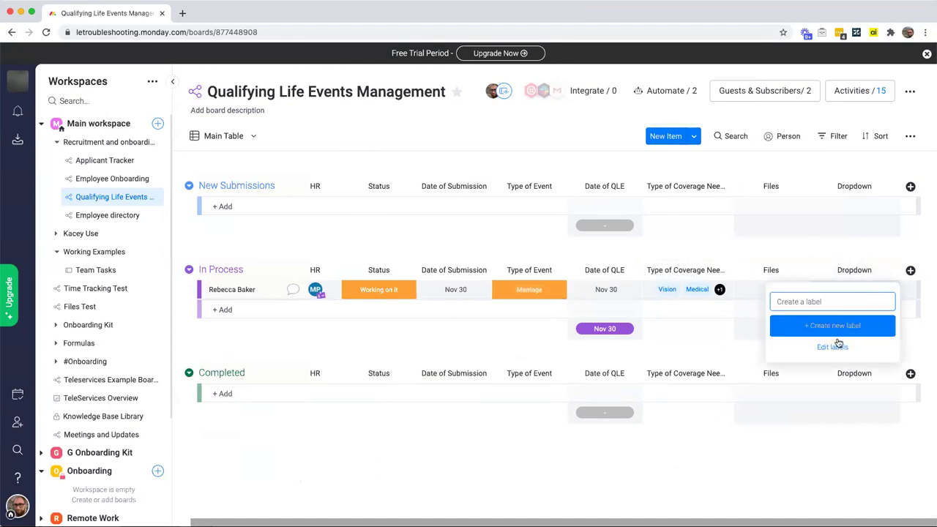
left_click(744, 349)
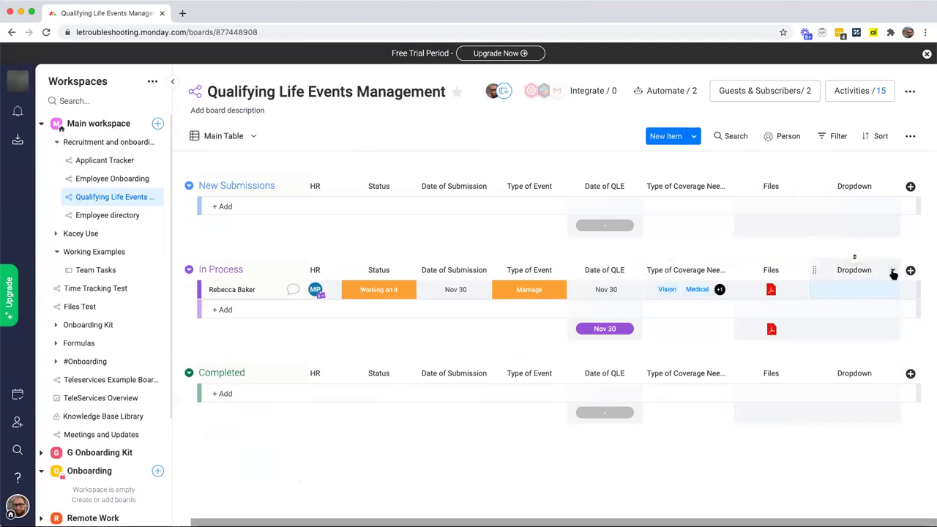
left_click(893, 271)
left_click(815, 491)
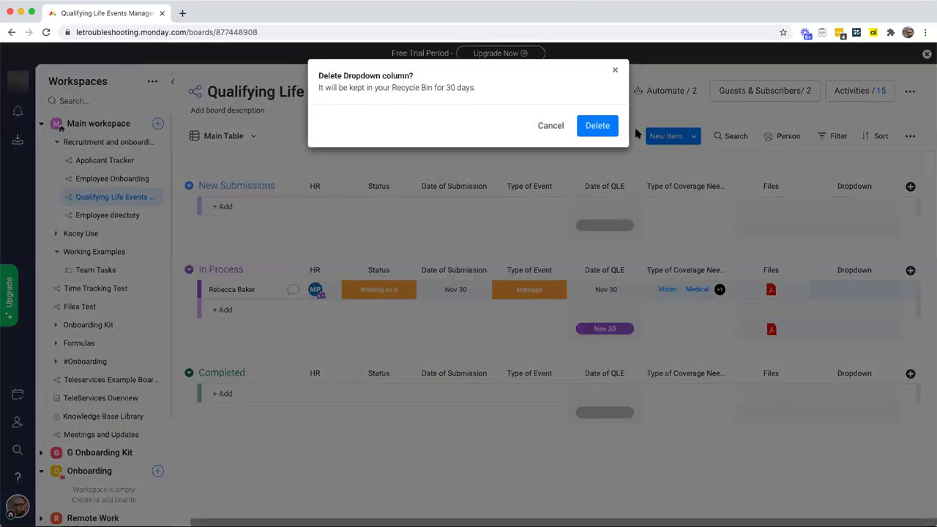
left_click(603, 125)
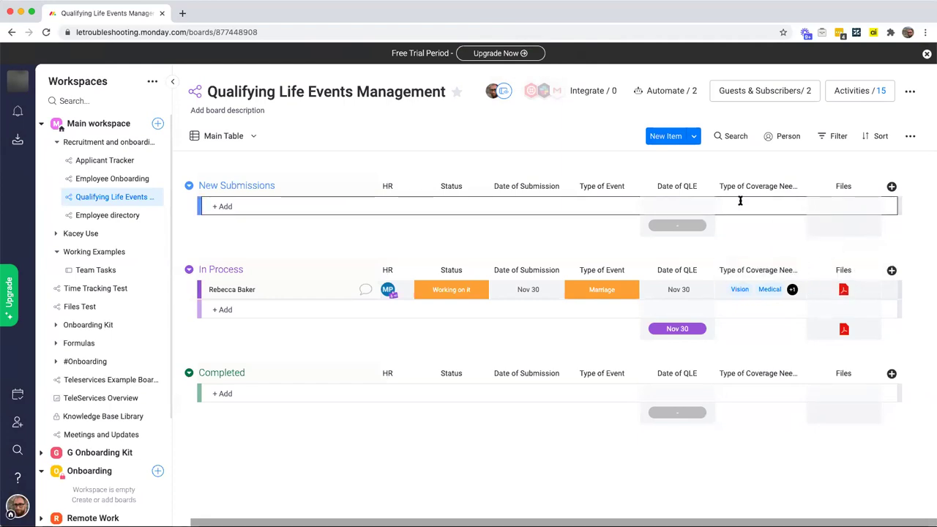
scroll(740, 201, "left", 1)
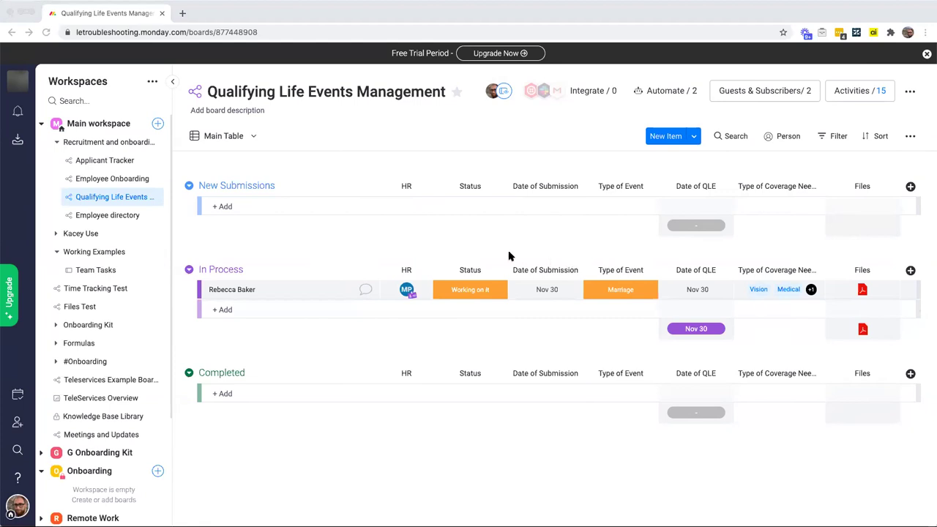
Step: Add a Form view to the board and name it 'QLE Intake Form'
left_click(246, 136)
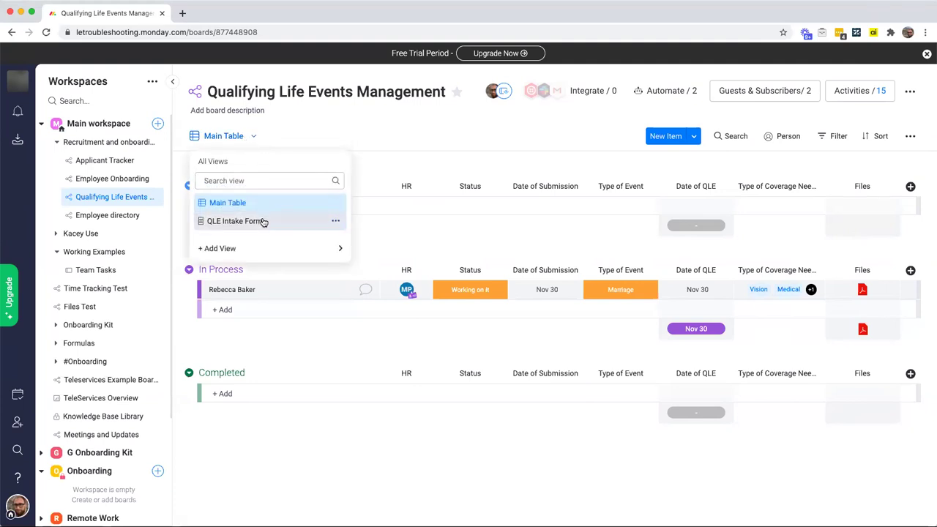
mouse_move(266, 247)
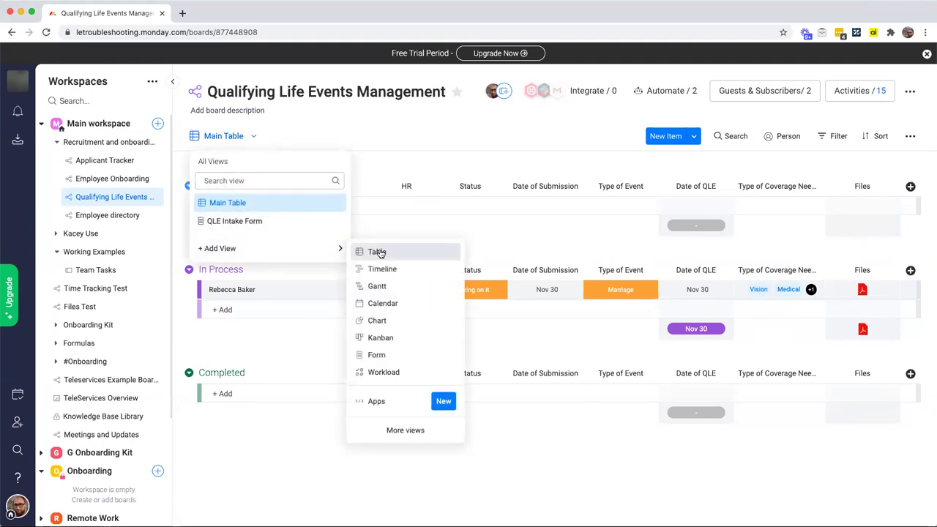
left_click(377, 355)
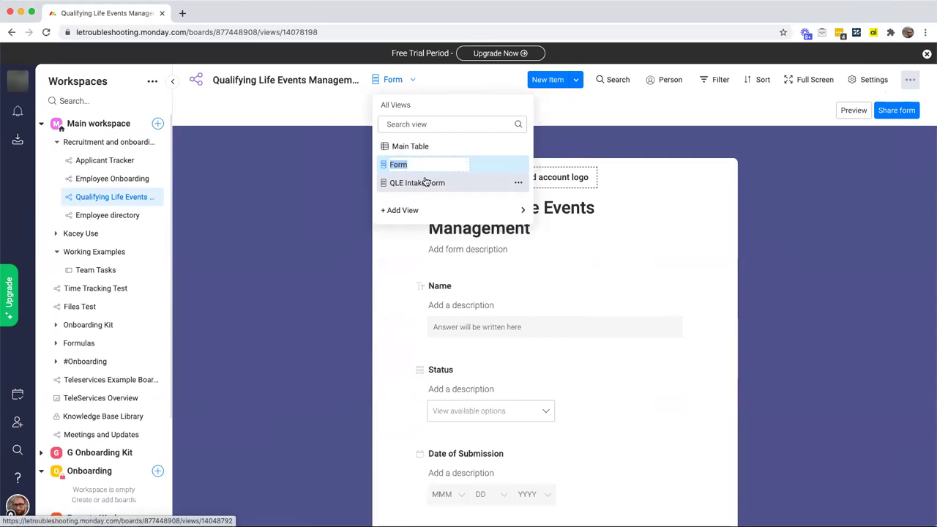
type("QL")
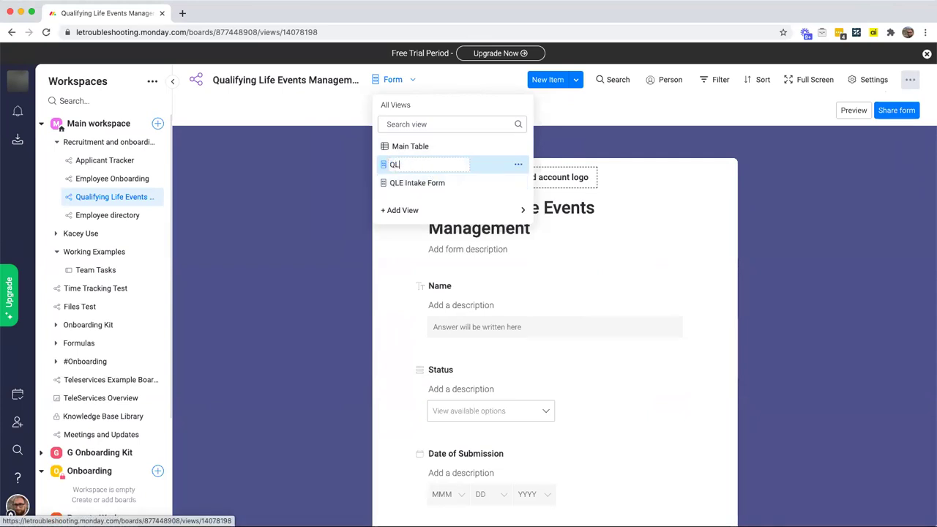
type("E Intake Form")
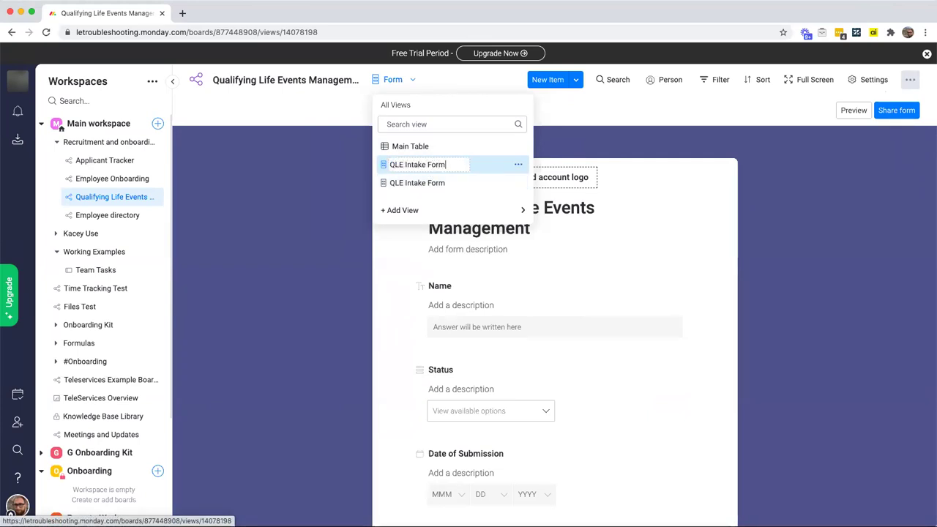
key("Return")
left_click(677, 186)
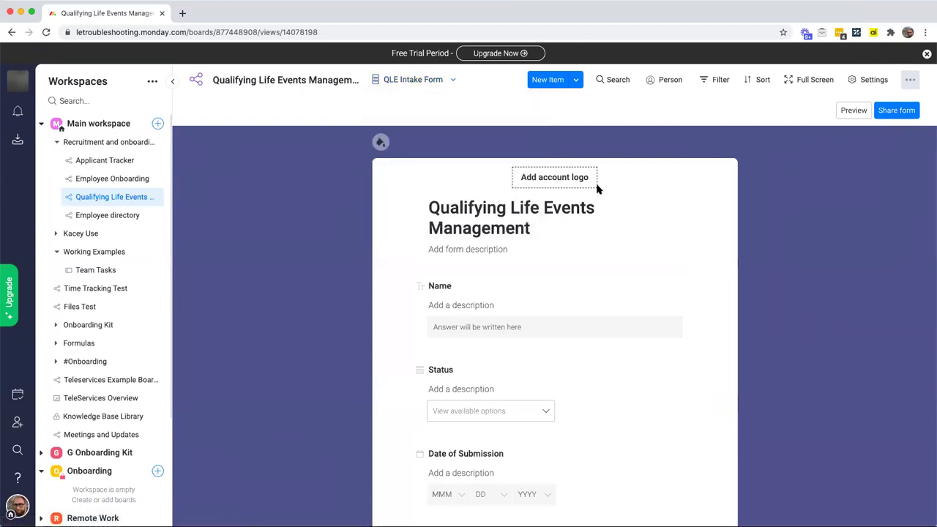
mouse_move(606, 155)
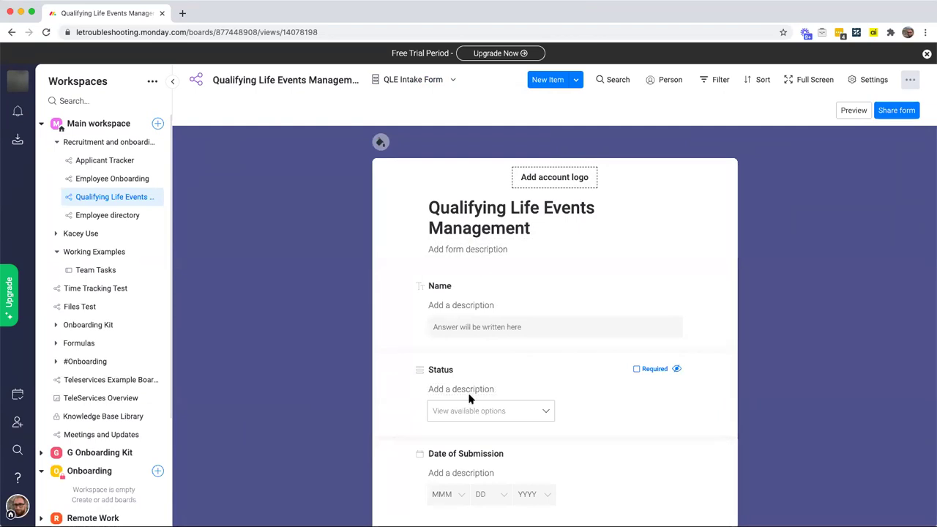
Step: Describe the form as 'Please use this form to let HR know about any QLE you have!' and the Name question as 'First and last name please.'
left_click(488, 248)
type("P")
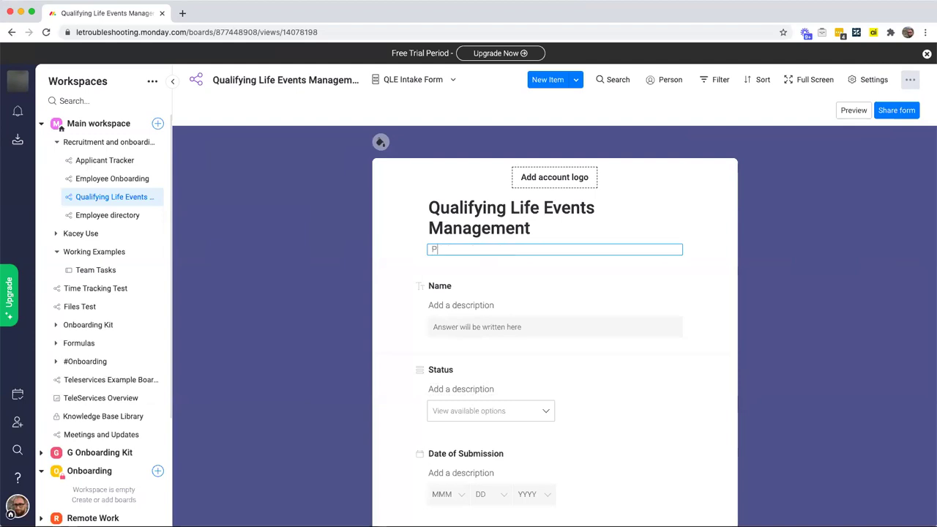
type("lease use this form to let HR k")
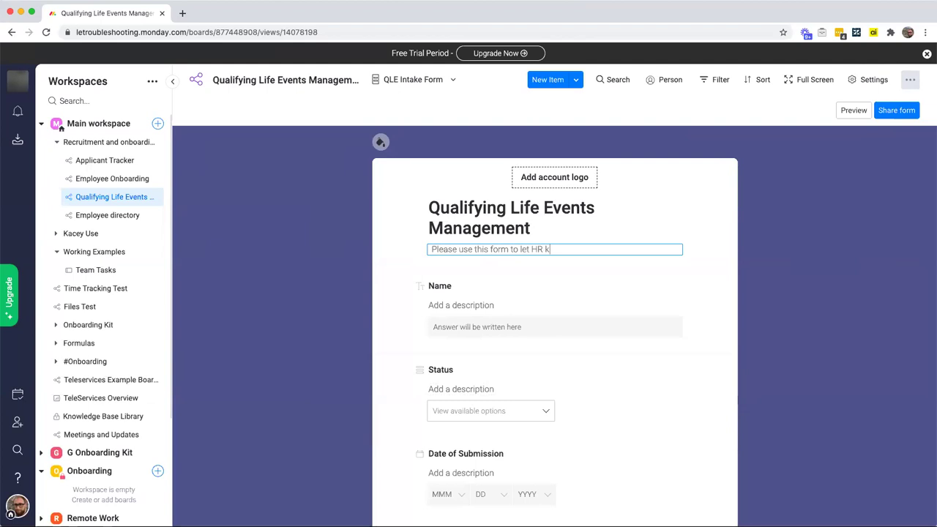
type("now about any QL")
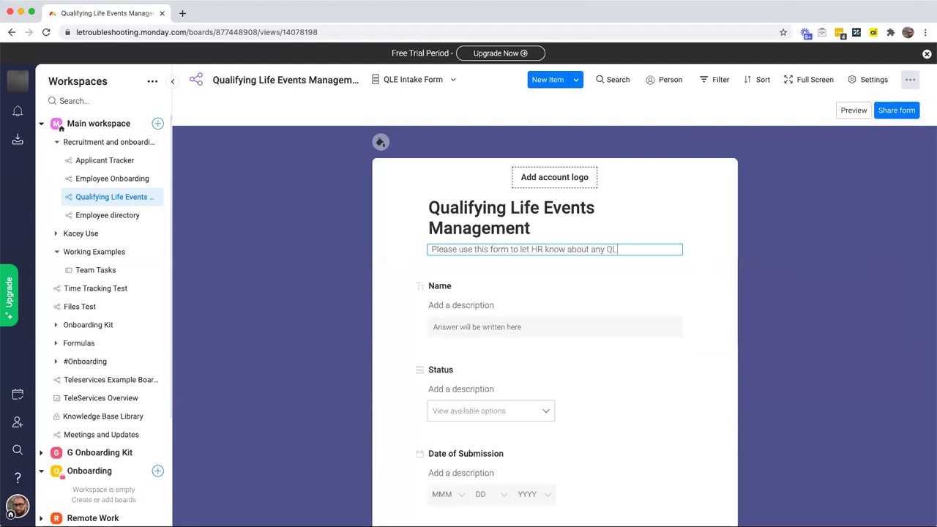
type("E you have!")
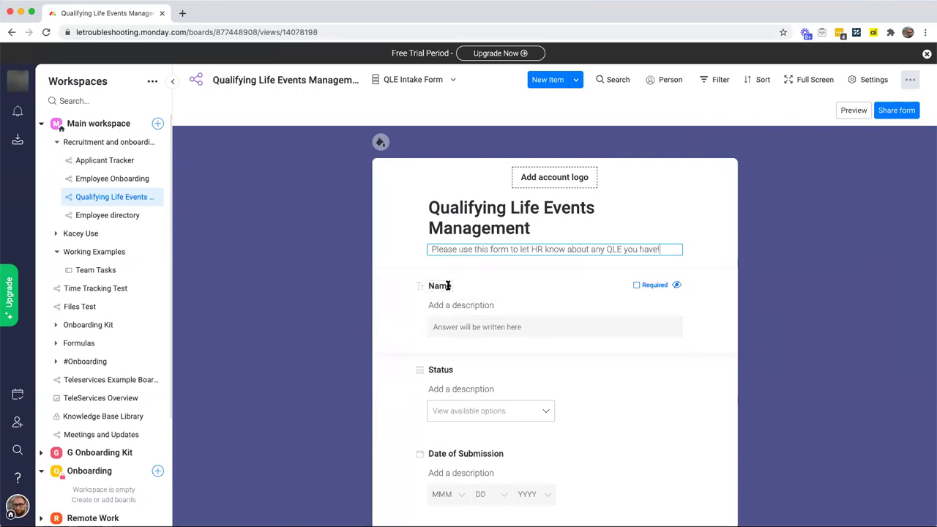
left_click(454, 305)
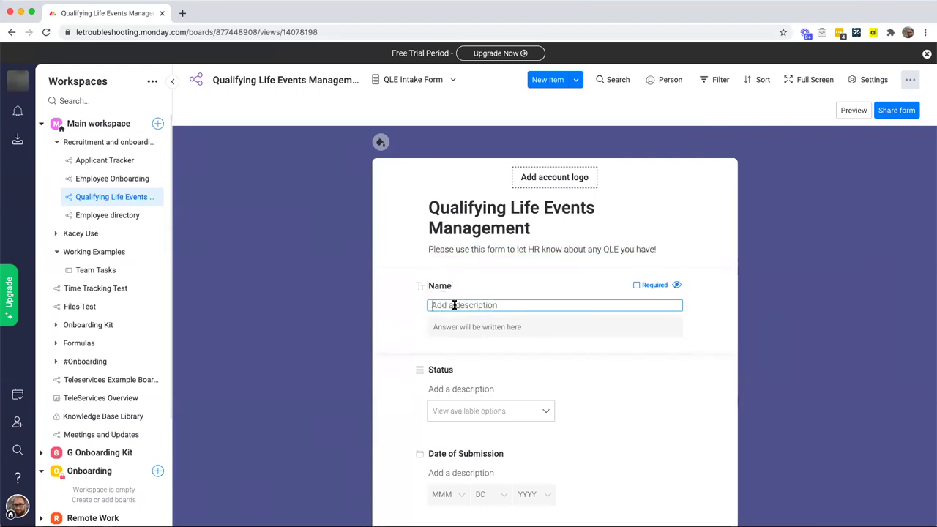
type("First and last name please.")
Step: Make the Name question required and hide the Status and Date of Submission questions
left_click(637, 287)
scroll(637, 288, "down", 1)
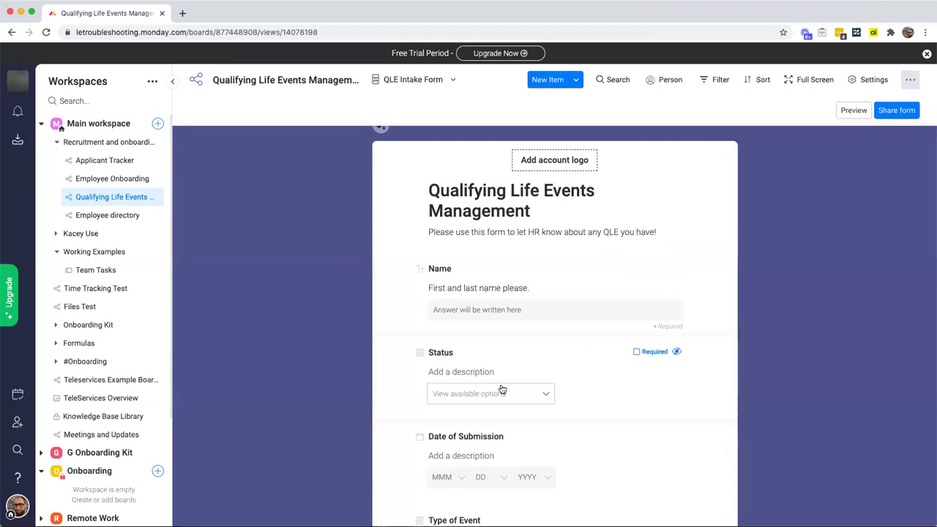
left_click(547, 395)
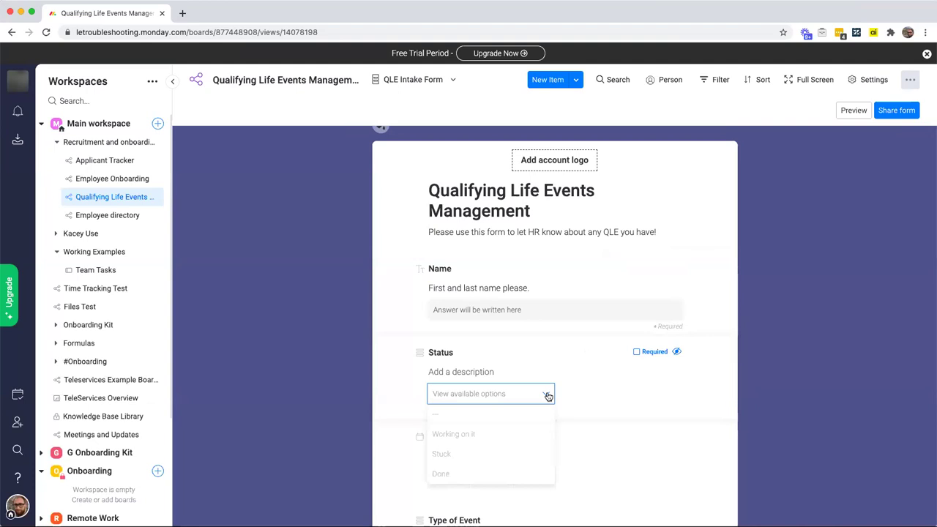
left_click(677, 353)
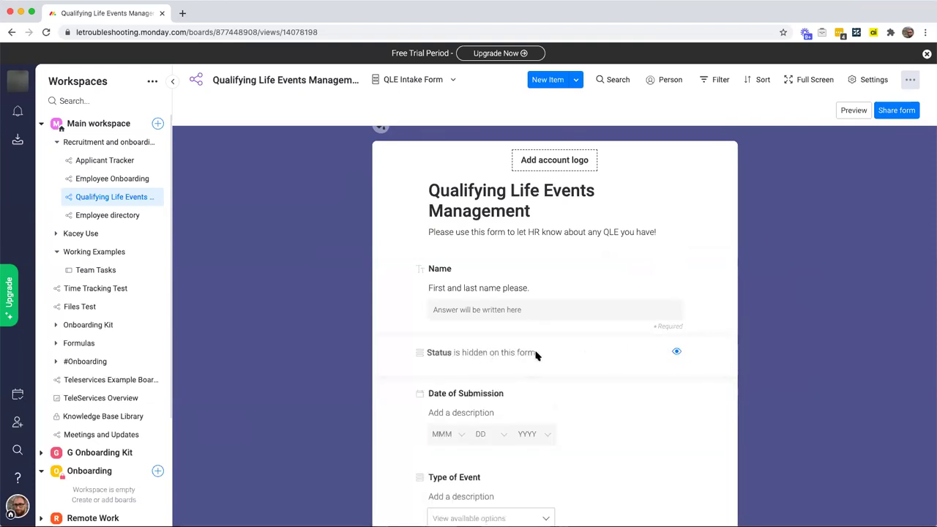
scroll(539, 355, "down", 2)
mouse_move(658, 353)
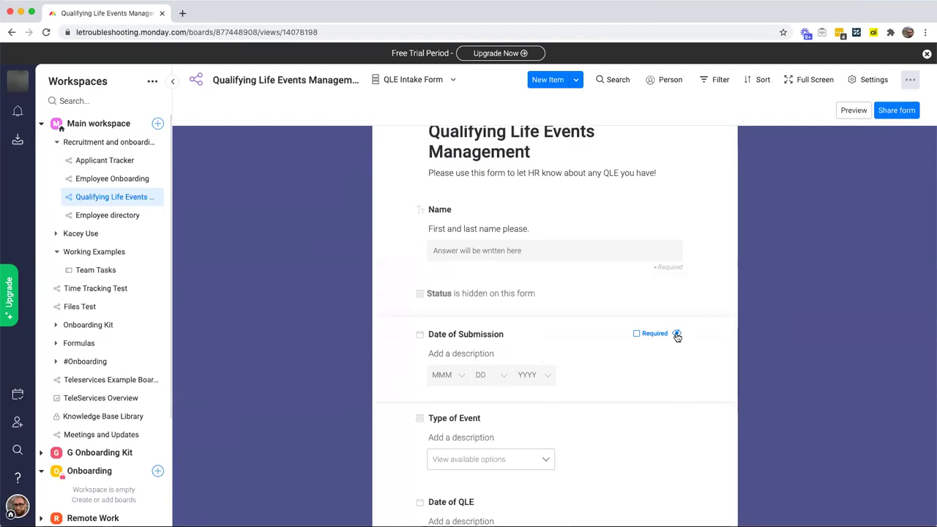
left_click(677, 334)
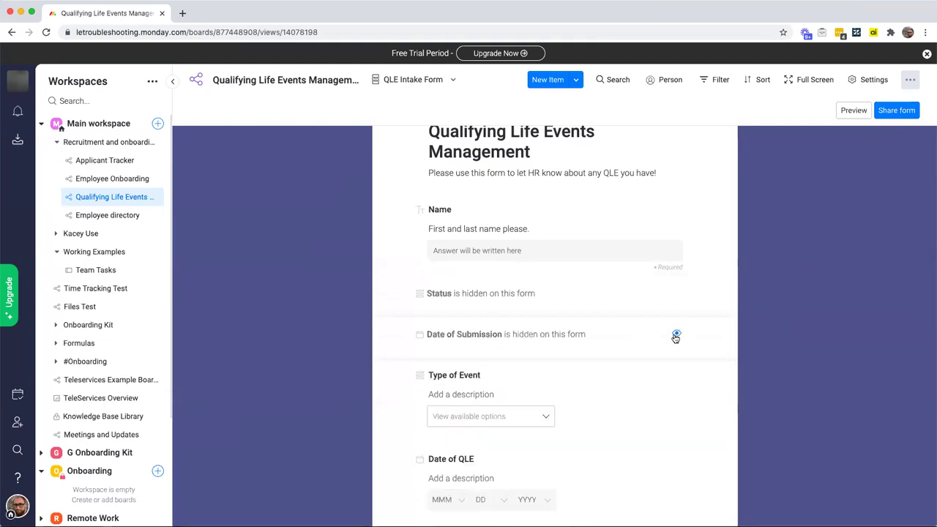
scroll(675, 337, "down", 1)
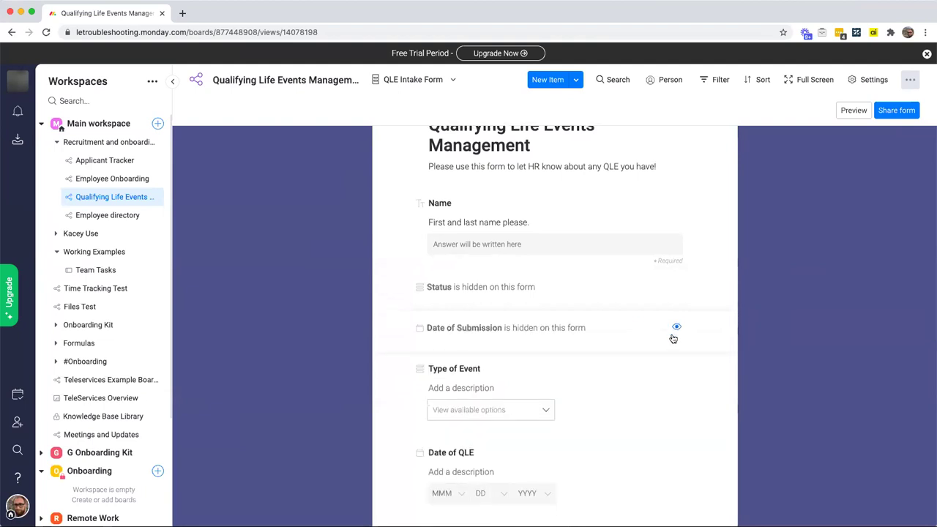
mouse_move(502, 386)
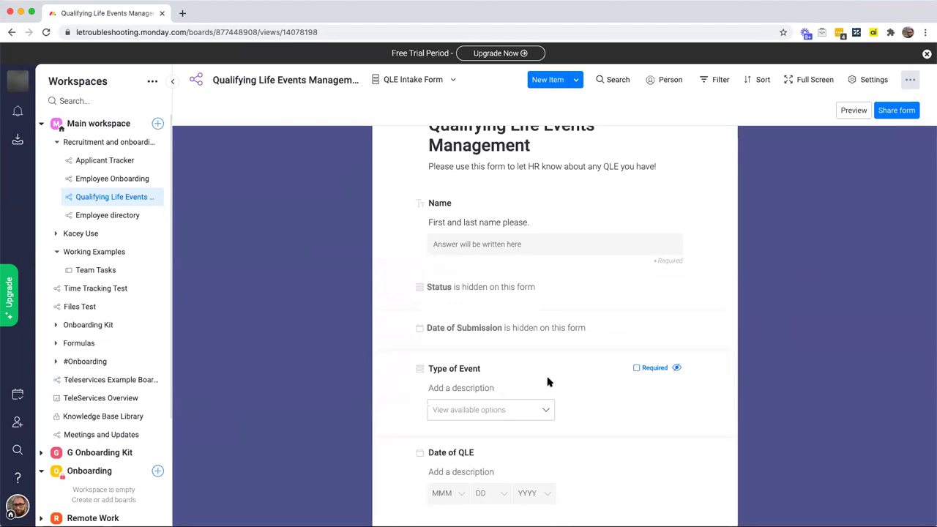
Step: Make Type of Event and Date of QLE required, and show Type of Coverage Needed as required
left_click(636, 369)
left_click(546, 411)
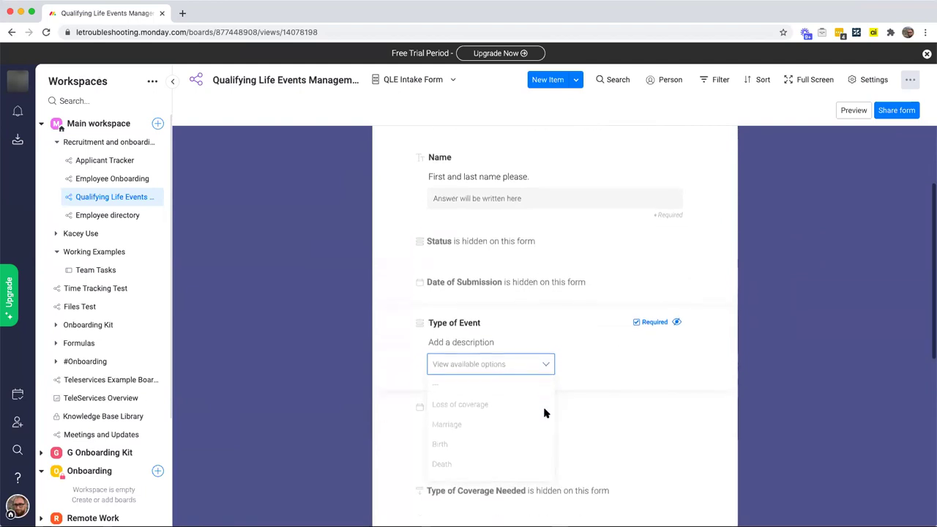
left_click(615, 358)
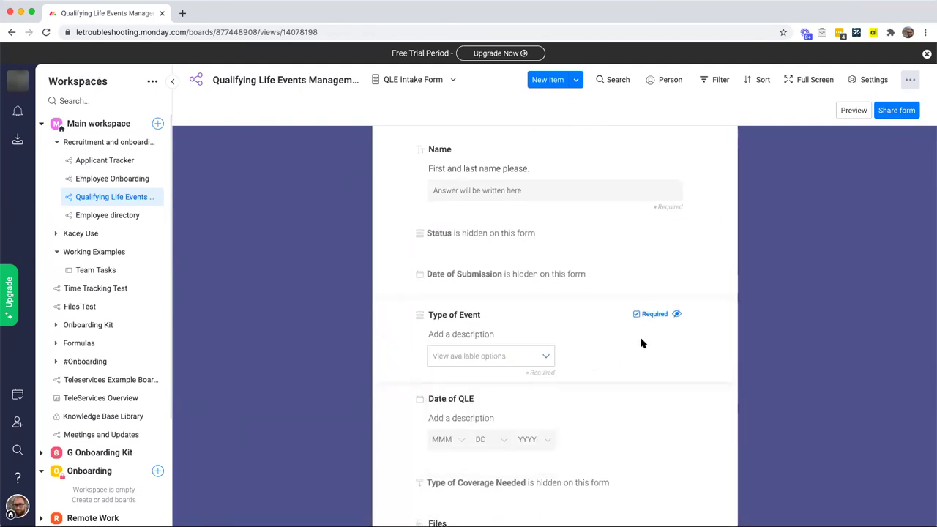
scroll(641, 343, "down", 2)
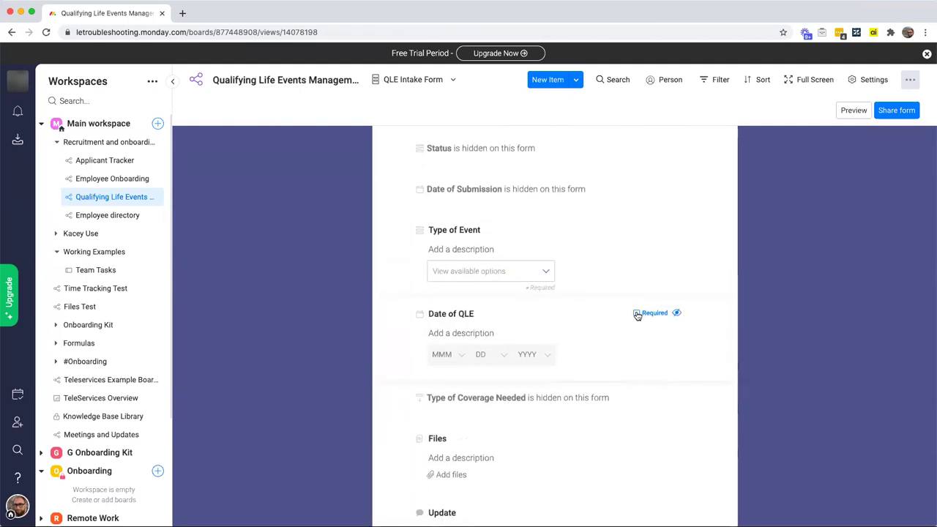
left_click(637, 313)
scroll(619, 329, "down", 3)
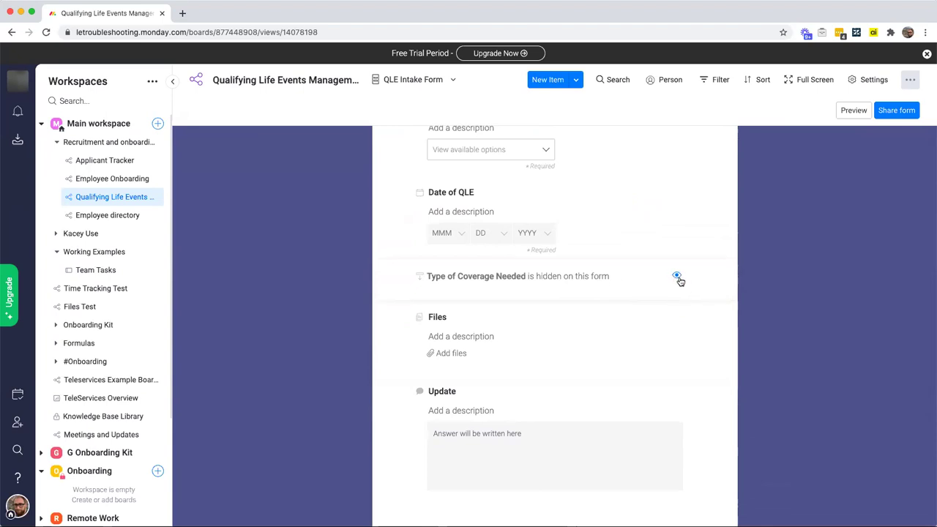
scroll(732, 282, "up", 2)
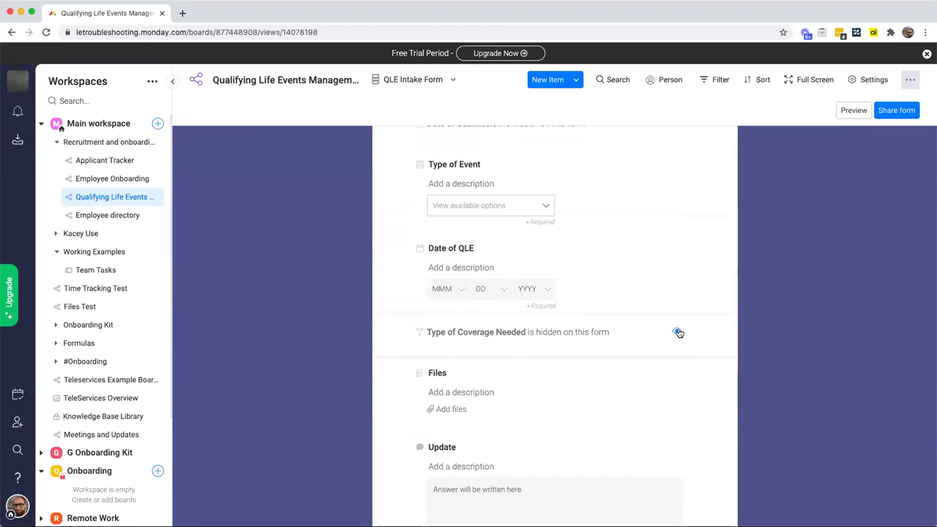
left_click(676, 332)
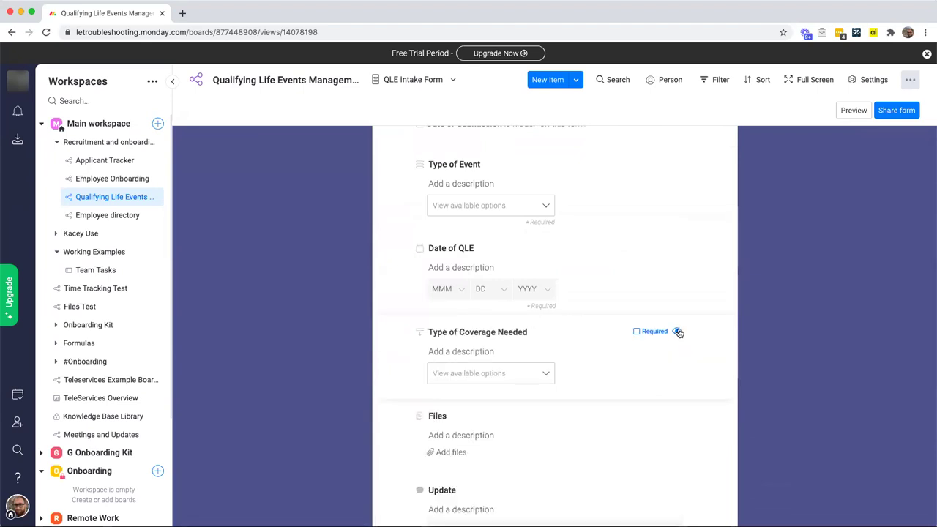
left_click(636, 331)
left_click(481, 373)
Step: Describe Type of Coverage Needed ('Please select as many as y') and Files ('Please provide your supporting documentation.')
left_click(487, 352)
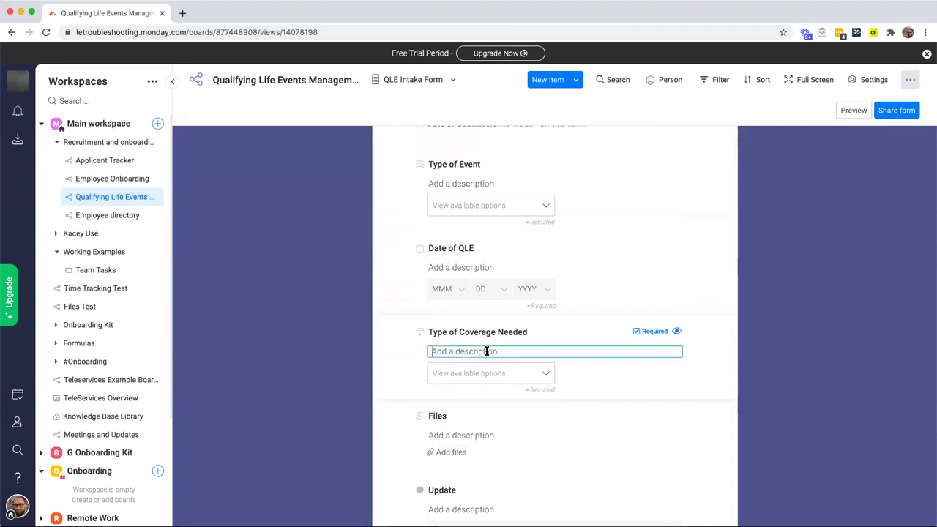
type("Plea")
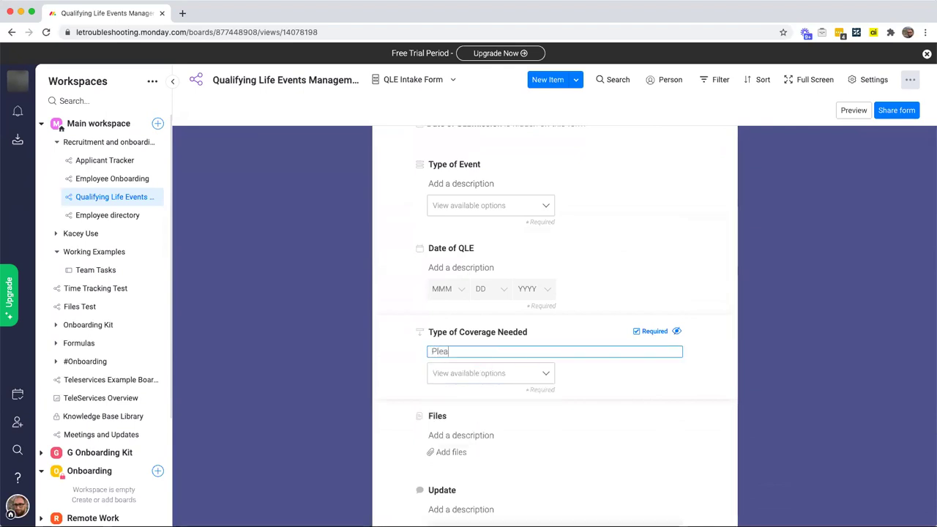
type("se select as many as you need.")
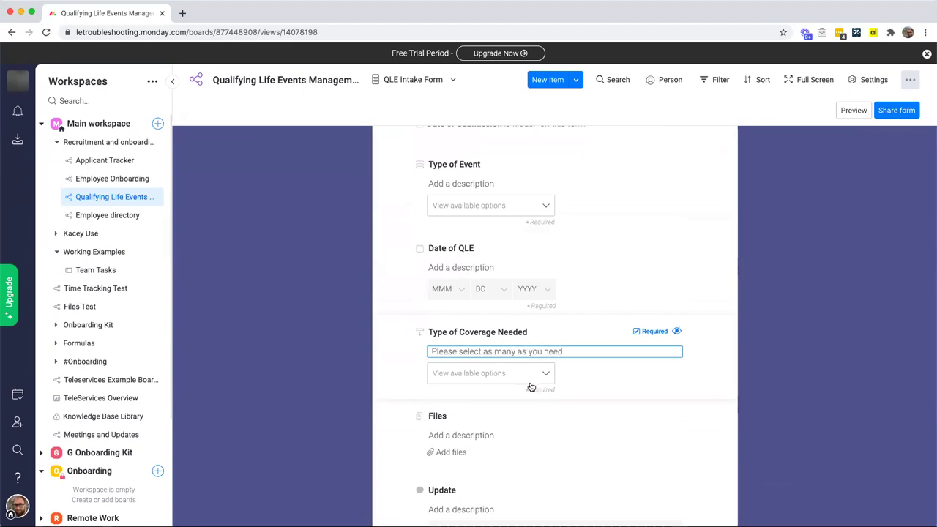
left_click(462, 435)
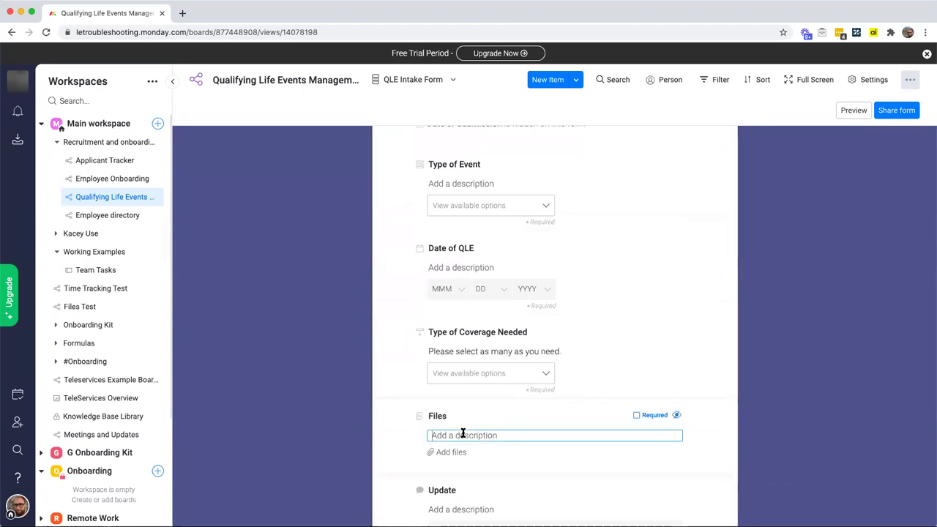
type("Please provide ")
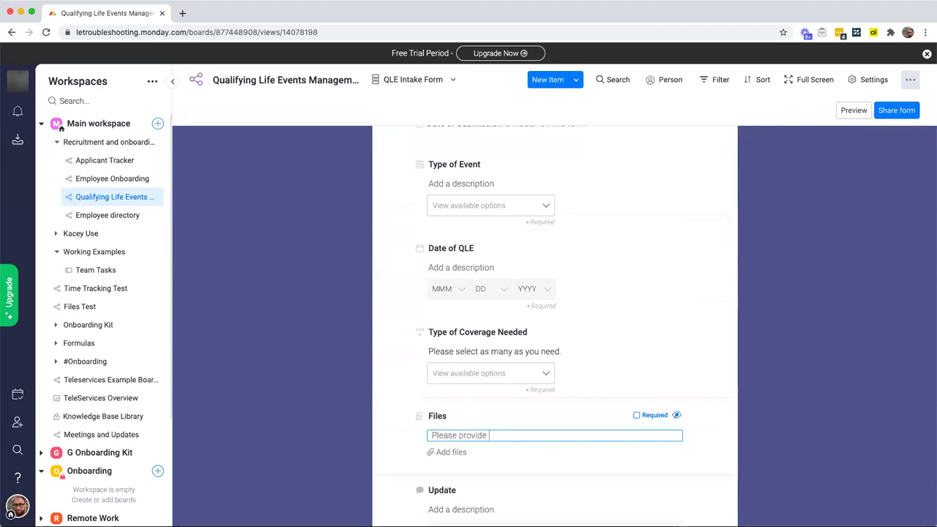
type("your supporting documentation.")
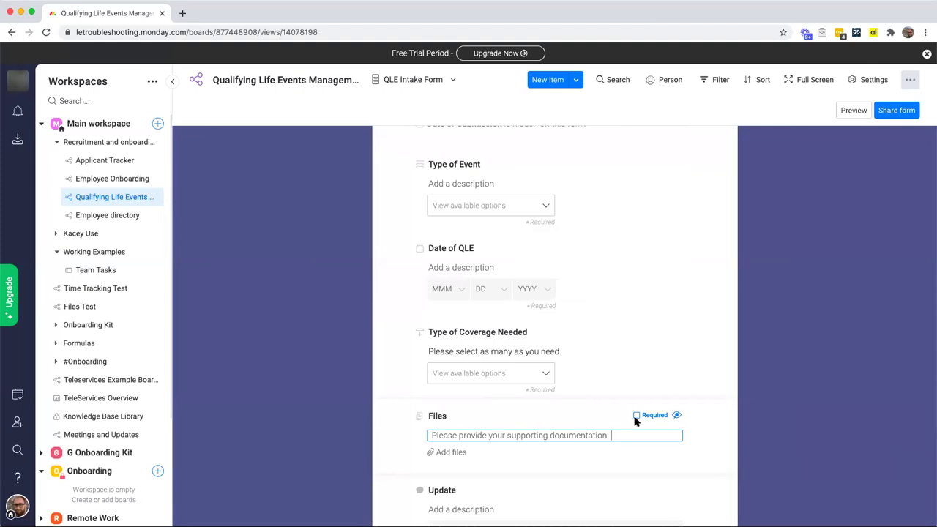
Step: Hide the Update question from the intake form
scroll(635, 423, "down", 2)
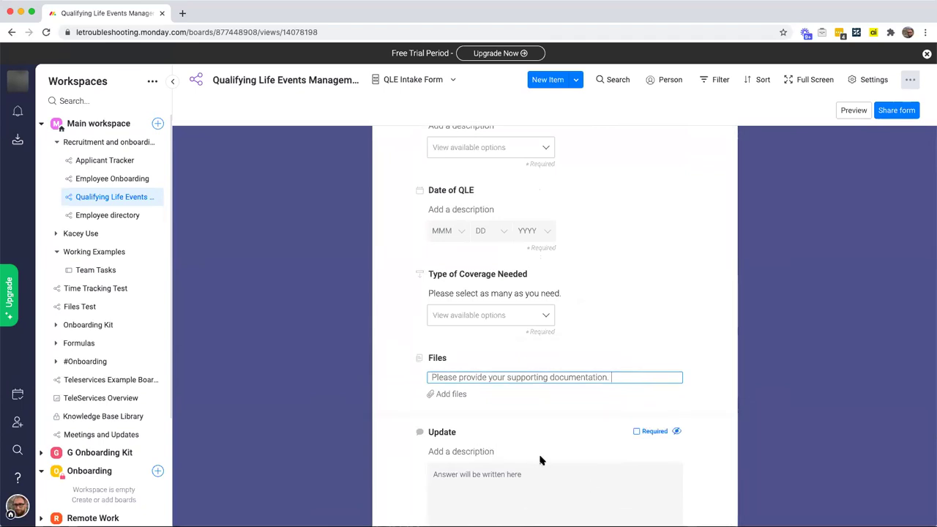
left_click(676, 432)
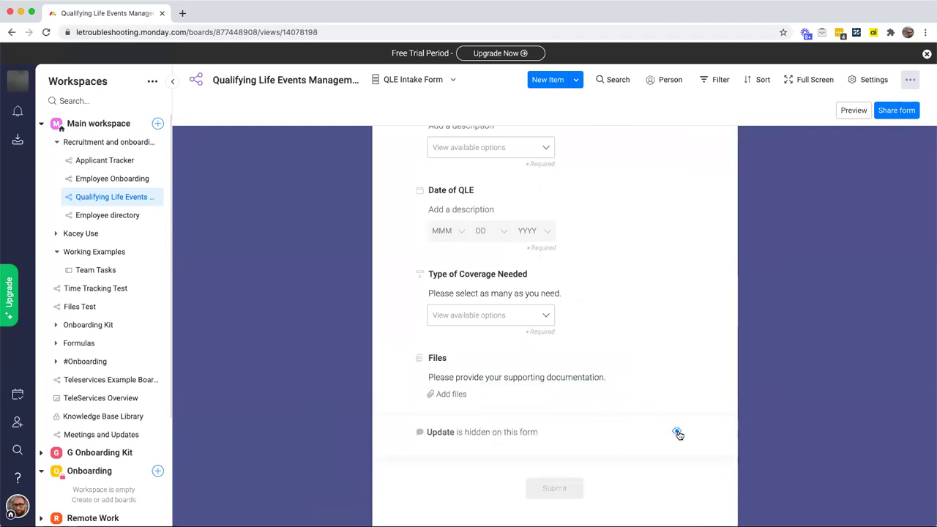
scroll(677, 433, "up", 10)
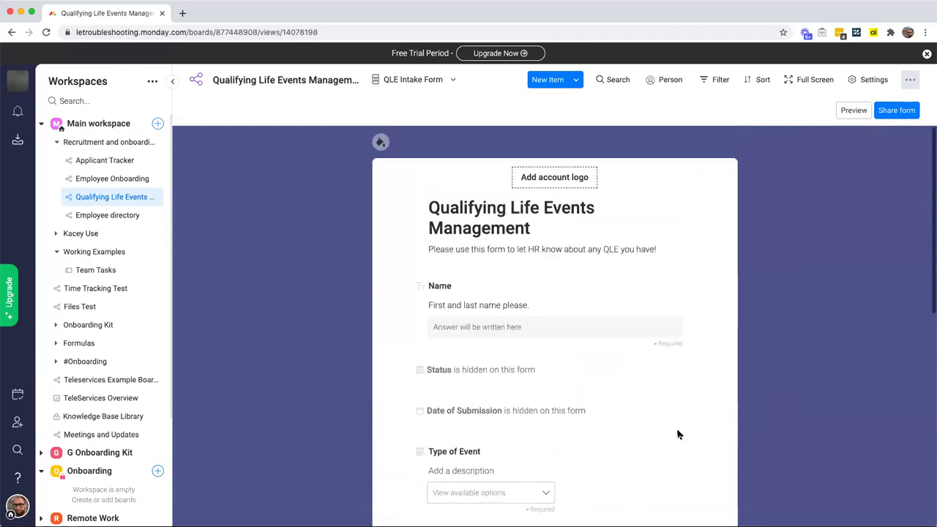
Step: Copy the QLE Intake Form's shareable link from its sharing options
left_click(904, 111)
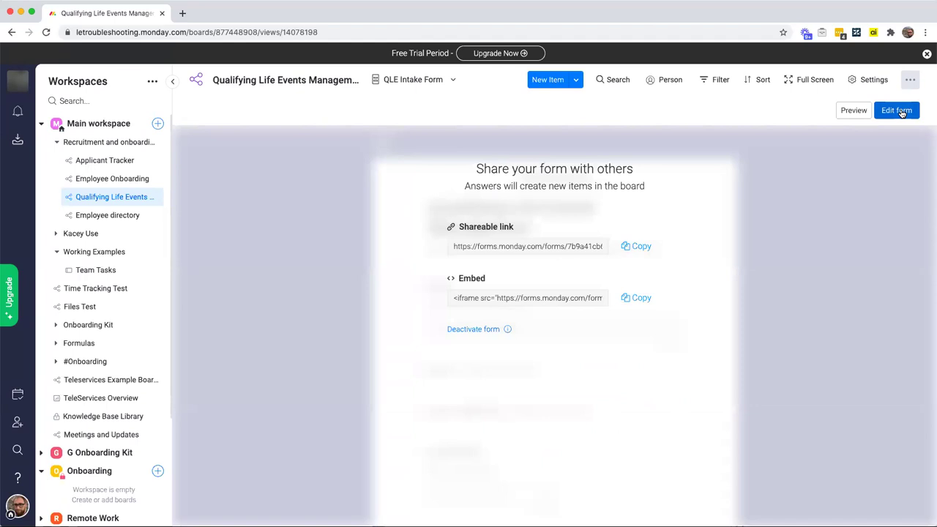
left_click(489, 298)
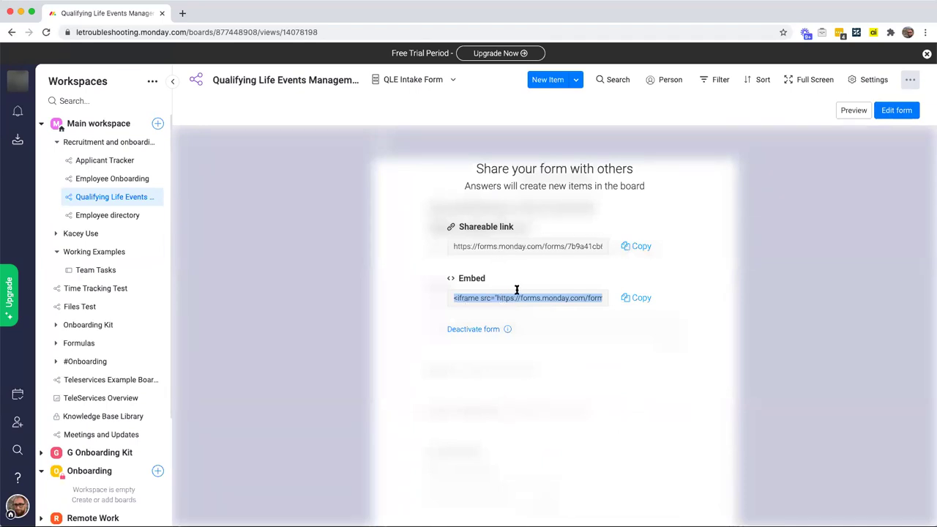
left_click(634, 249)
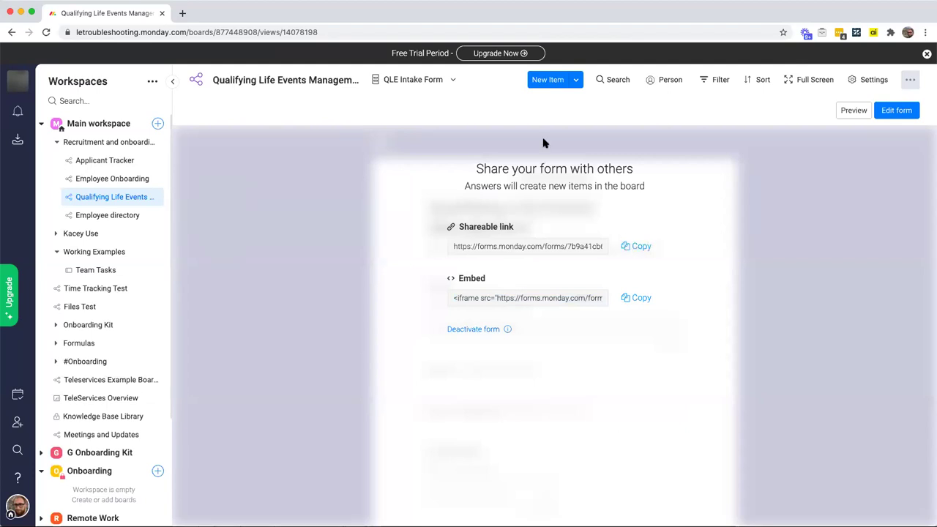
left_click(399, 80)
Step: Return to Main Table and load the copied intake form link in a new browser tab
left_click(407, 147)
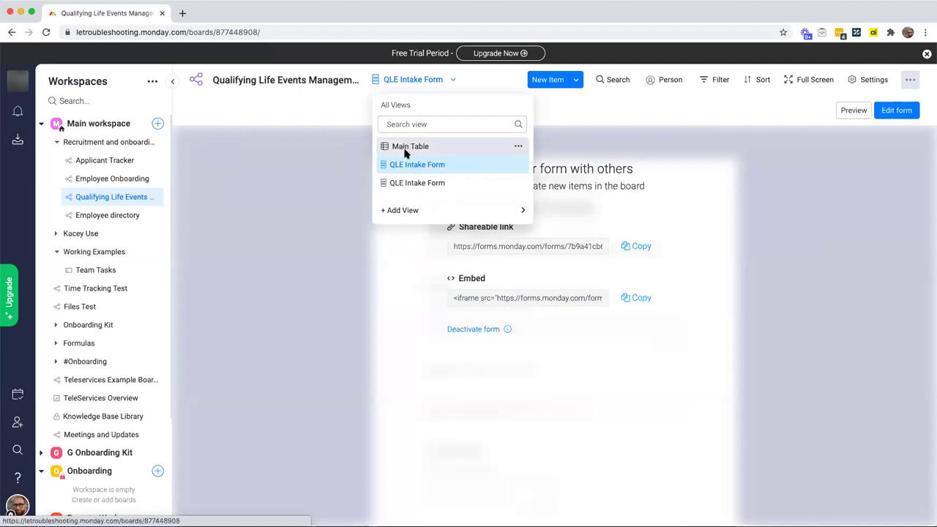
key("ctrl+t")
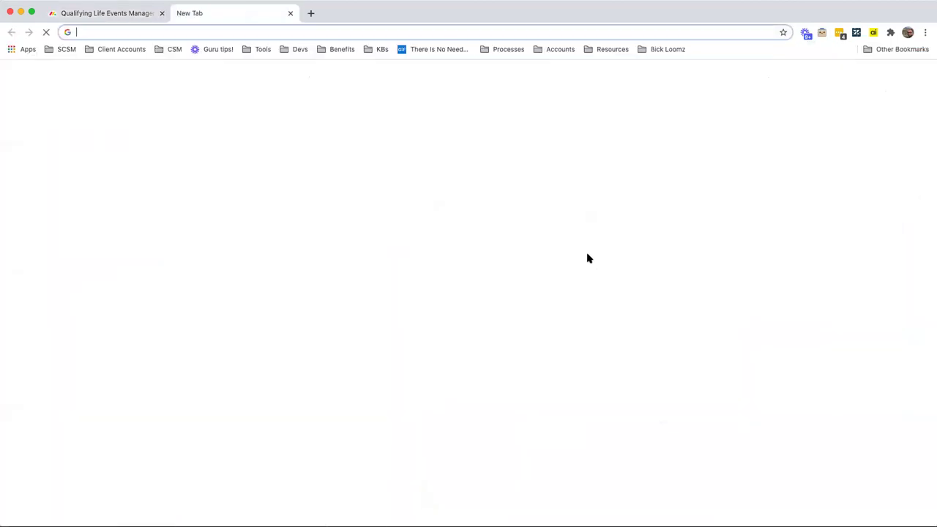
key("ctrl+v")
key("Return")
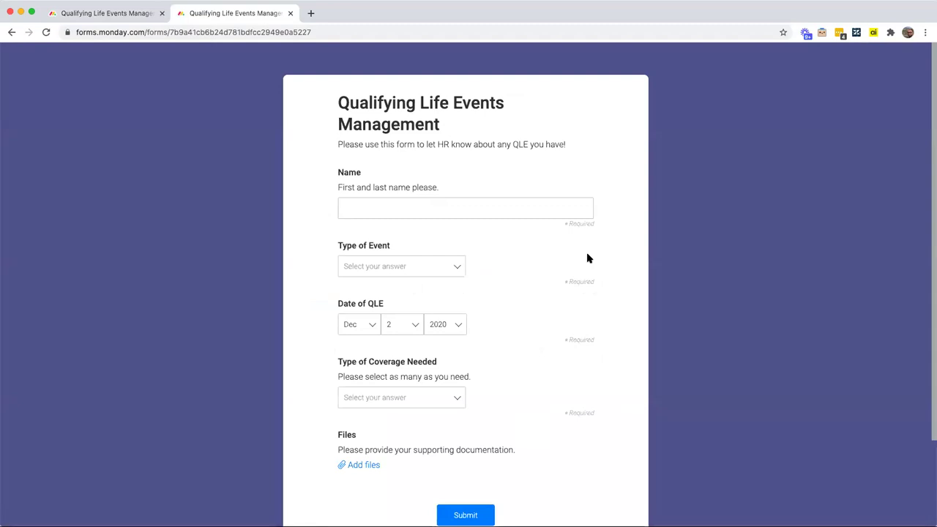
scroll(496, 404, "down", 2)
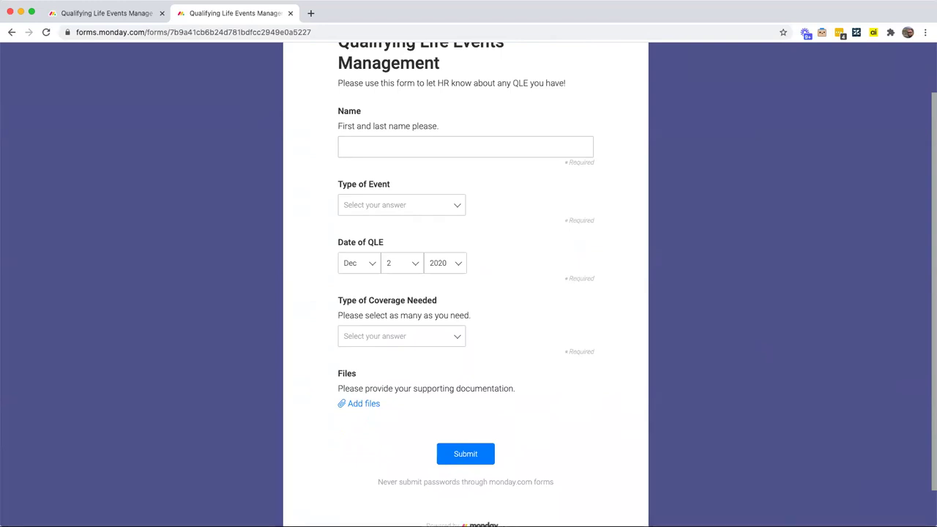
Step: Fill in the submitter's name, event type Marriage, QLE day 1, and Dental, Medical and Vision coverage
left_click(460, 148)
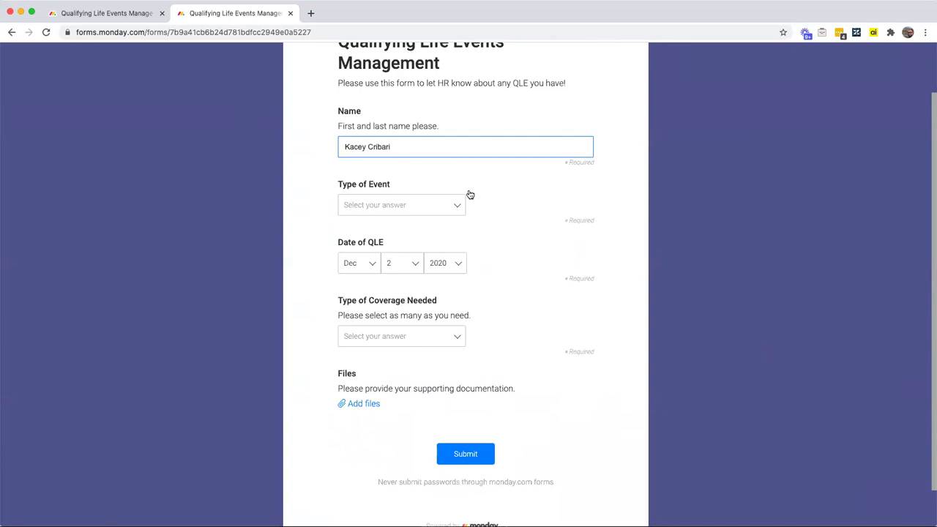
left_click(454, 206)
left_click(417, 258)
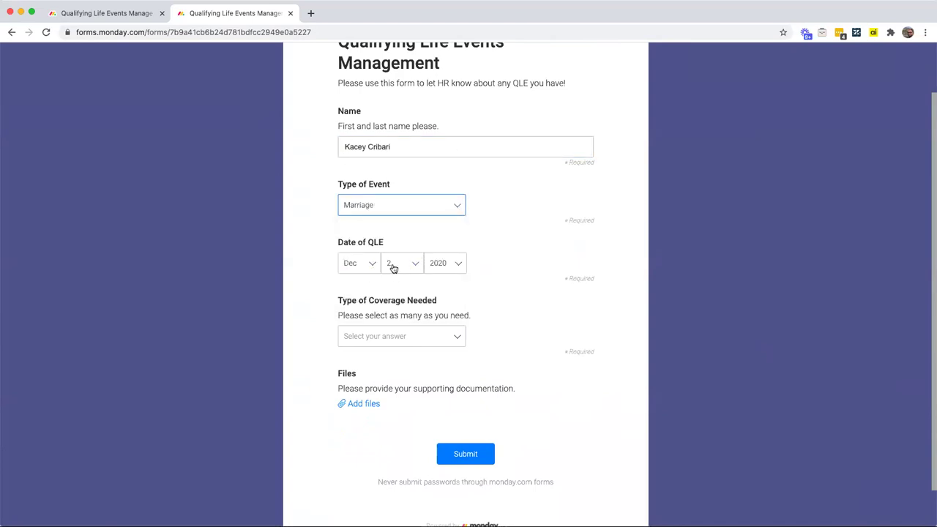
left_click(395, 268)
left_click(405, 300)
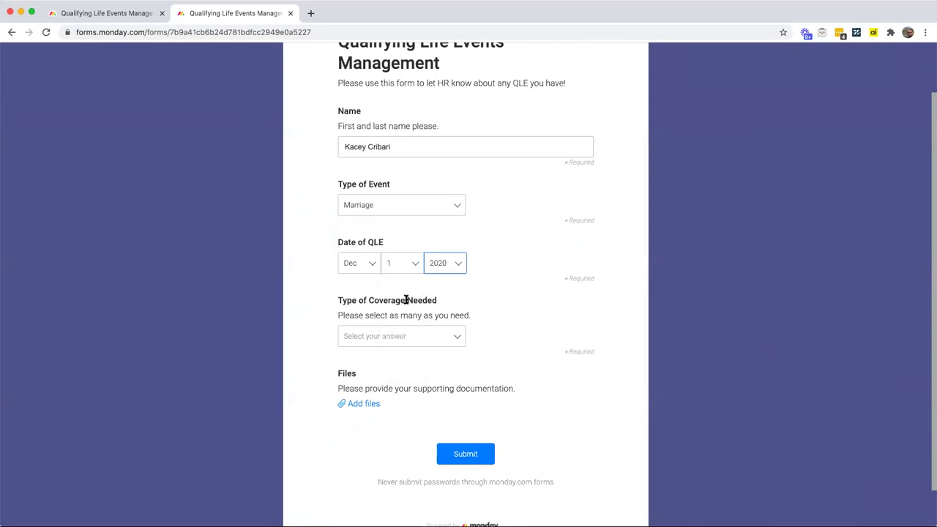
left_click(420, 341)
left_click(414, 356)
left_click(419, 326)
left_click(410, 369)
left_click(418, 334)
left_click(438, 357)
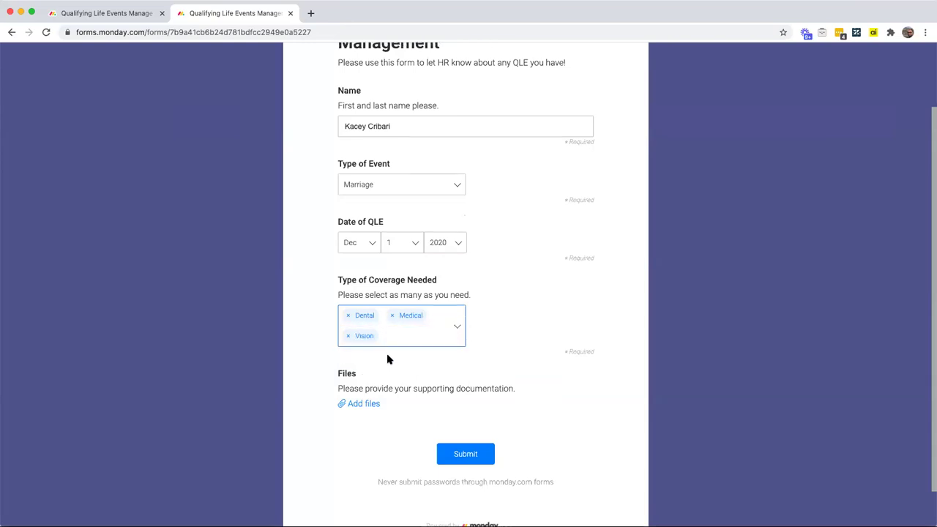
Step: Attach a supporting file, submit the form and close its tab
left_click(372, 408)
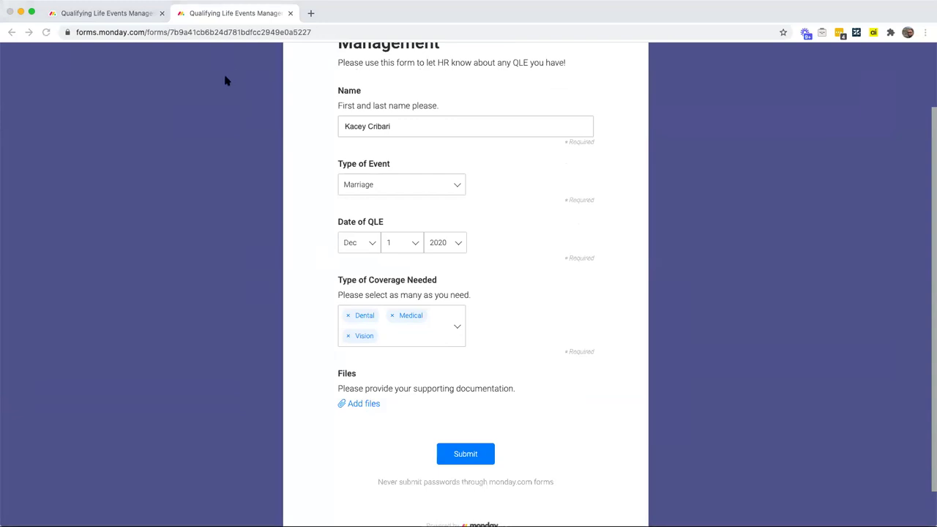
key("Return")
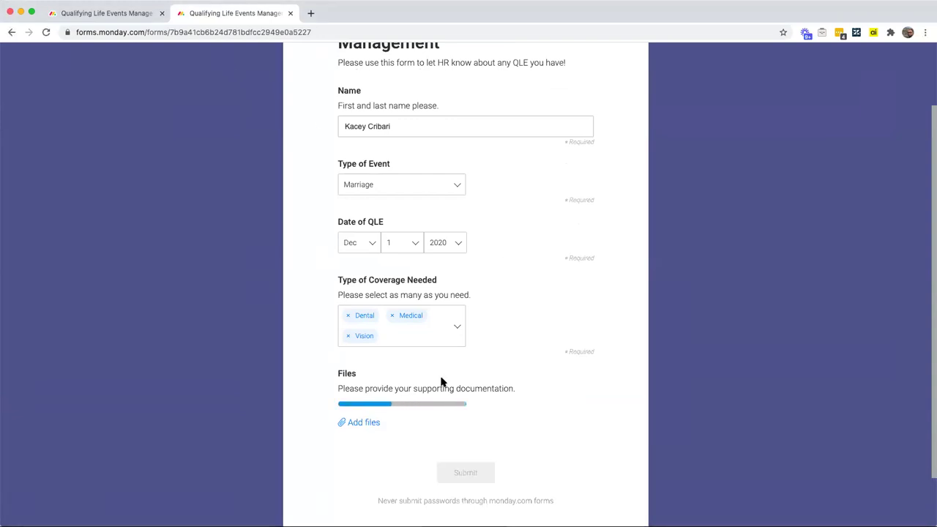
left_click(470, 477)
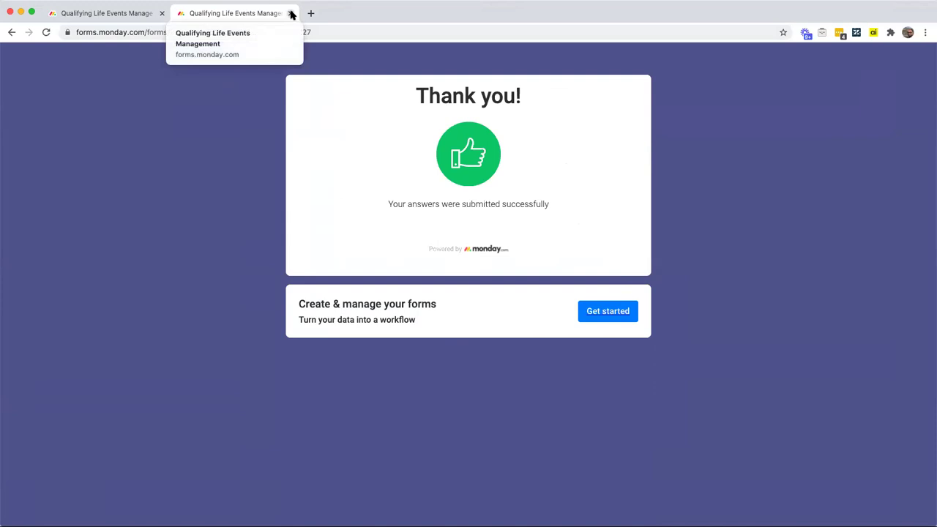
left_click(290, 13)
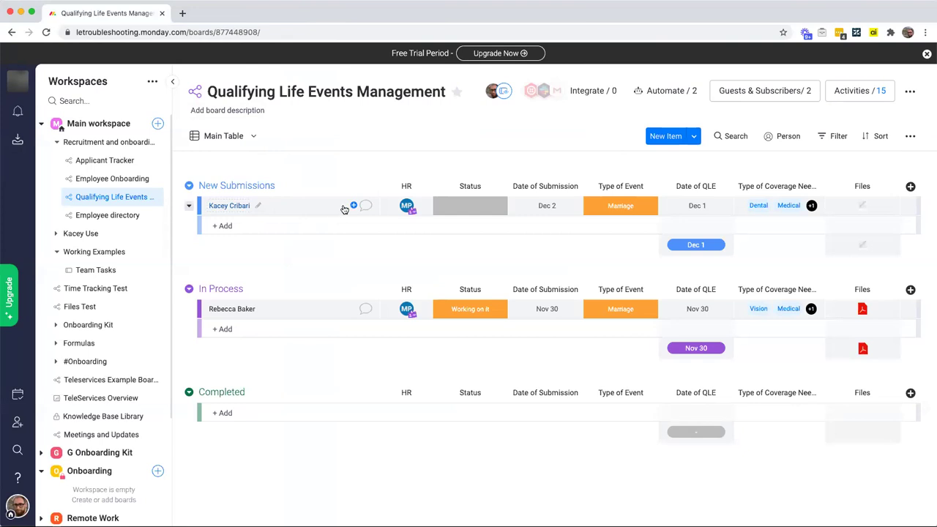
Step: Review the board's two existing automations, then close the automations list
mouse_move(406, 206)
left_click(656, 92)
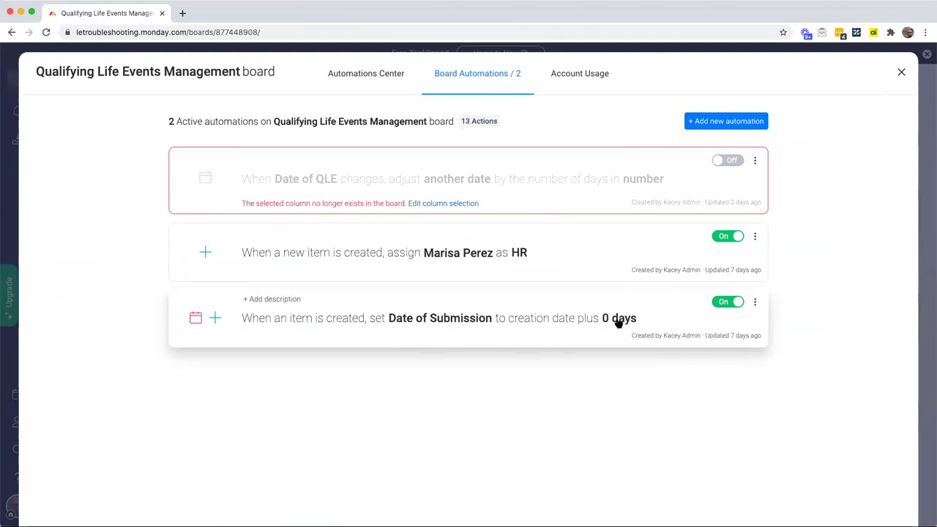
left_click(902, 72)
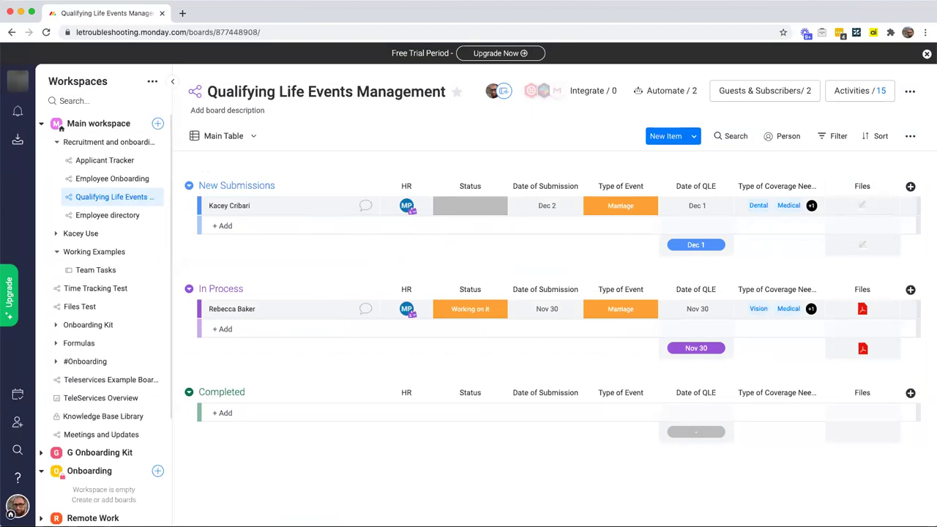
left_click(863, 207)
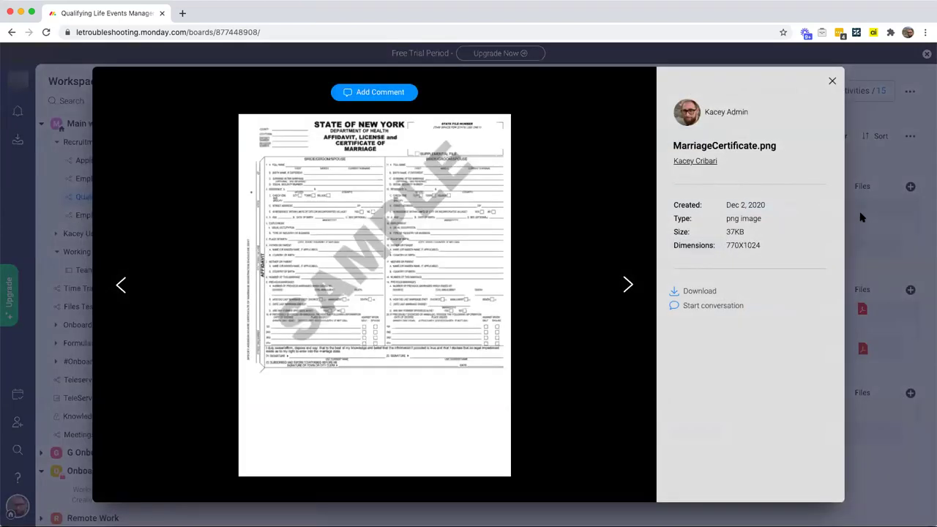
left_click(832, 82)
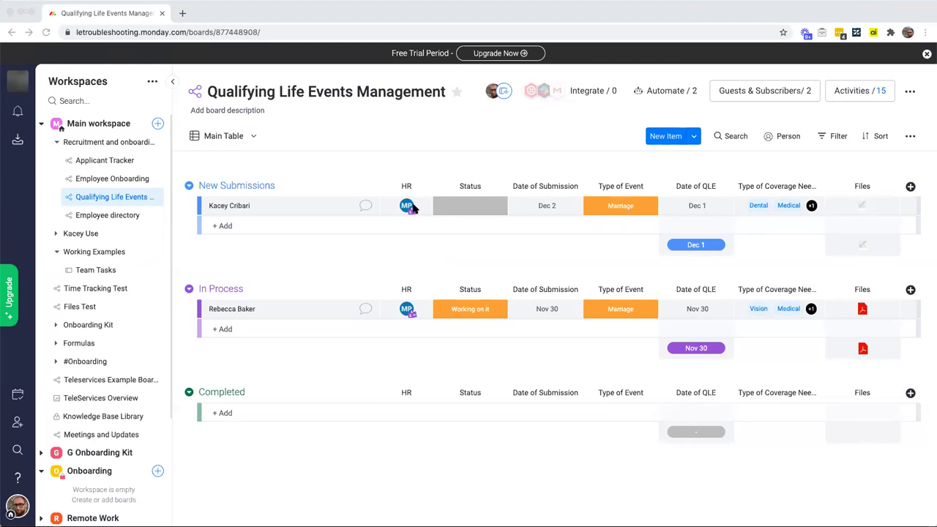
Step: Start a new automation and browse the Due Dates templates for the date-passed status recipe
left_click(662, 91)
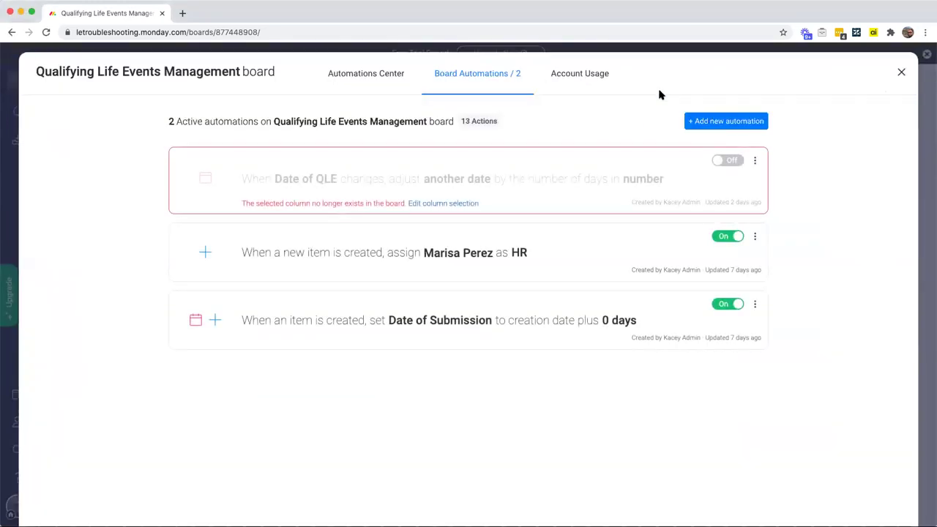
left_click(718, 122)
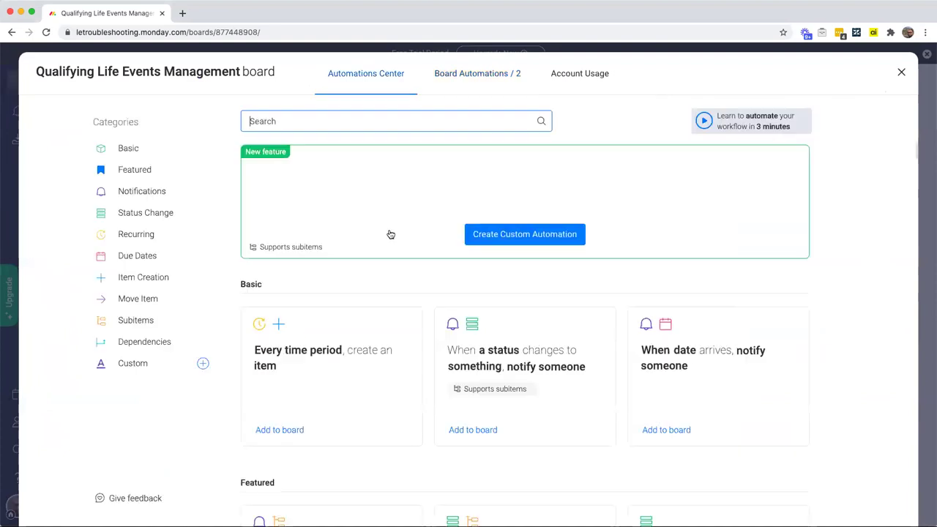
left_click(152, 258)
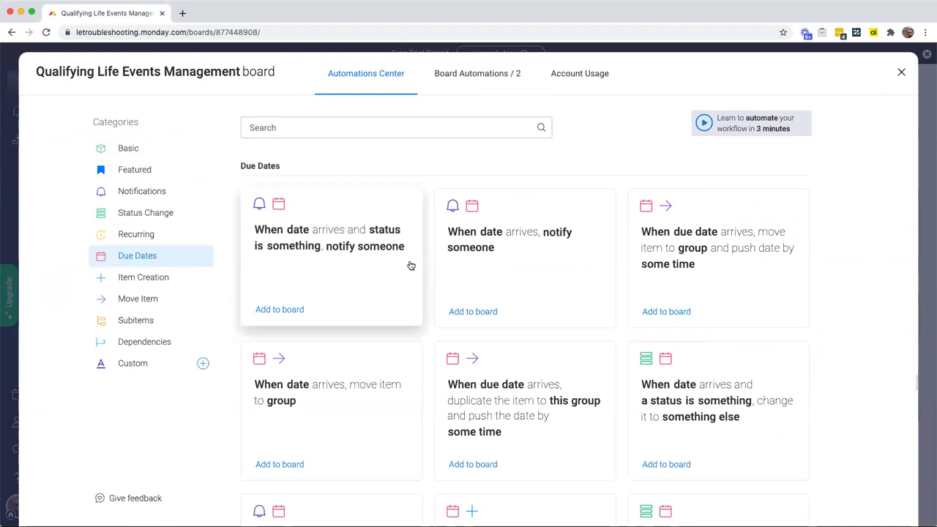
scroll(404, 259, "down", 3)
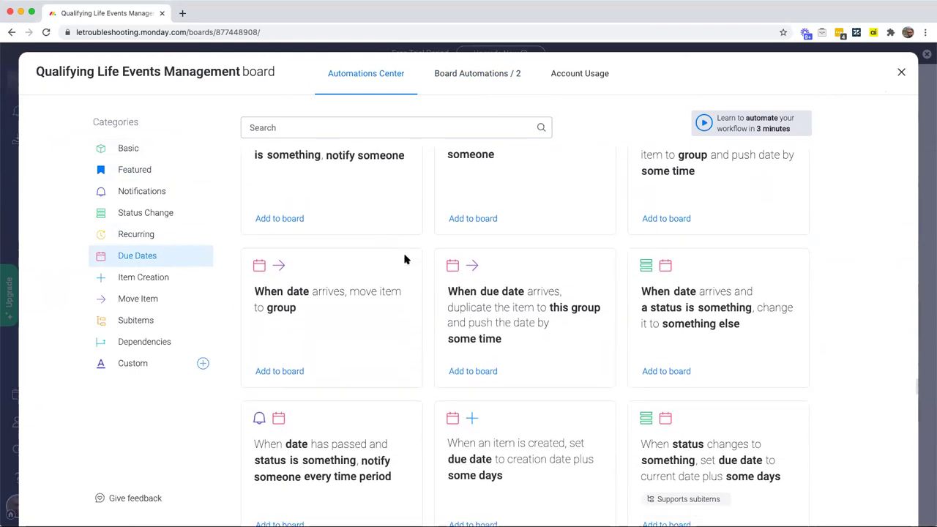
scroll(405, 260, "down", 1)
scroll(410, 269, "down", 1)
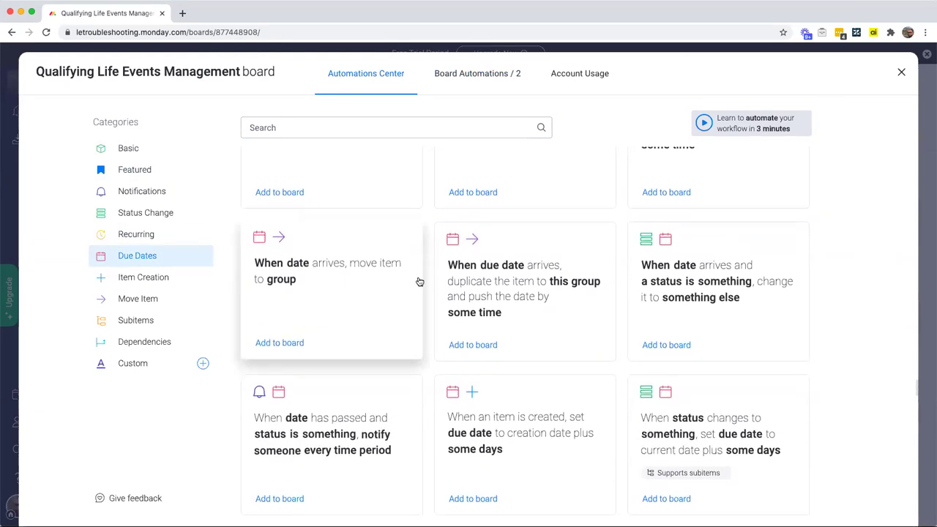
scroll(429, 298, "down", 2)
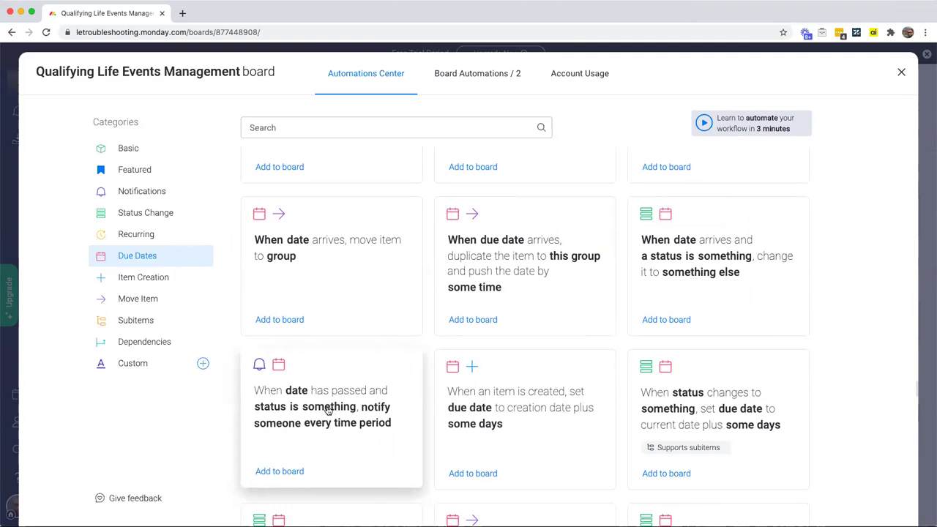
Step: Pick the date-passed template, triggering on Date of Submission when Status is not Done
left_click(328, 410)
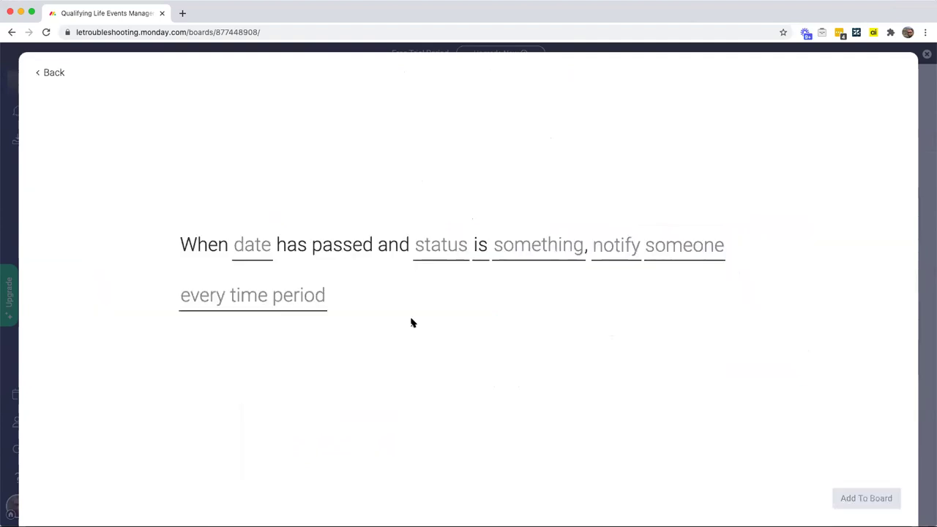
left_click(265, 250)
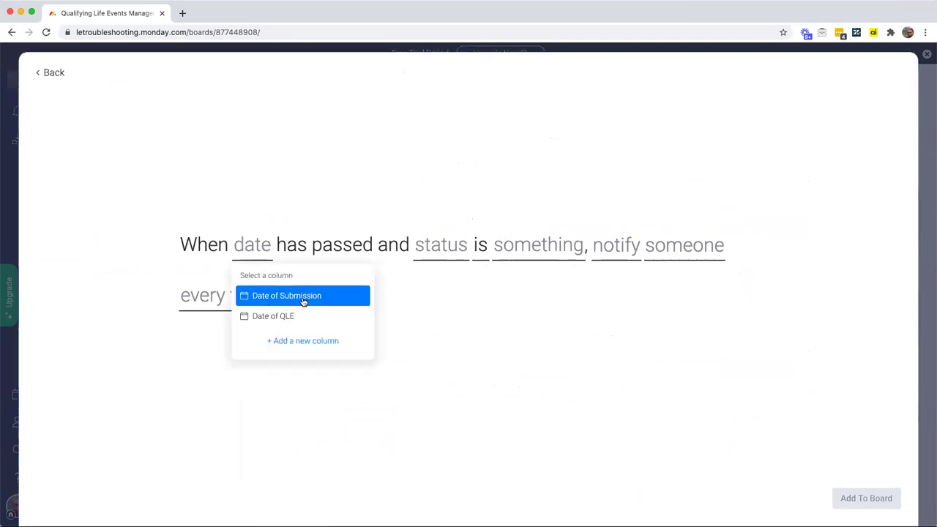
left_click(299, 301)
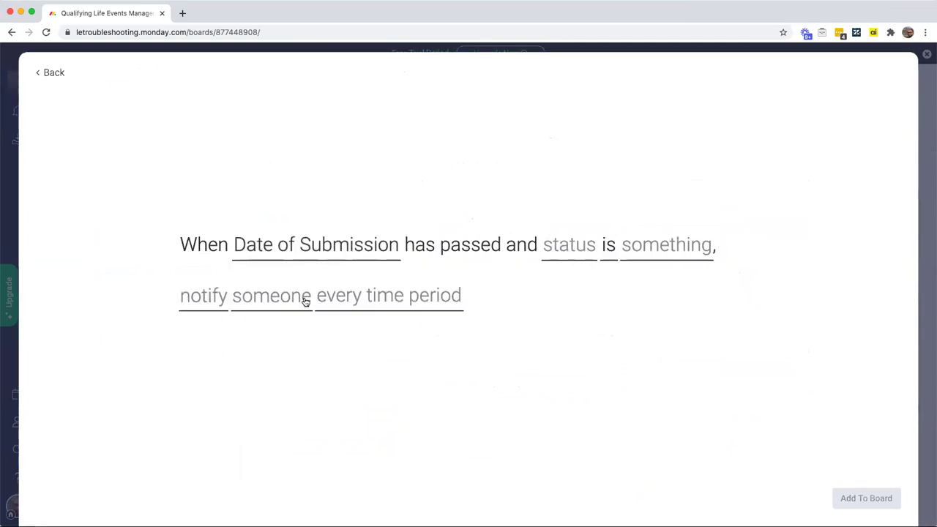
left_click(572, 257)
left_click(584, 297)
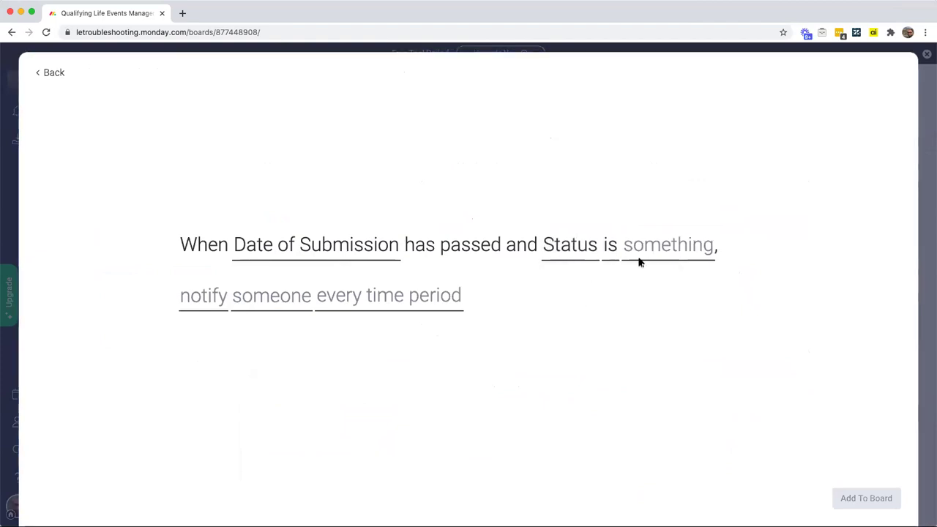
left_click(654, 254)
left_click(647, 356)
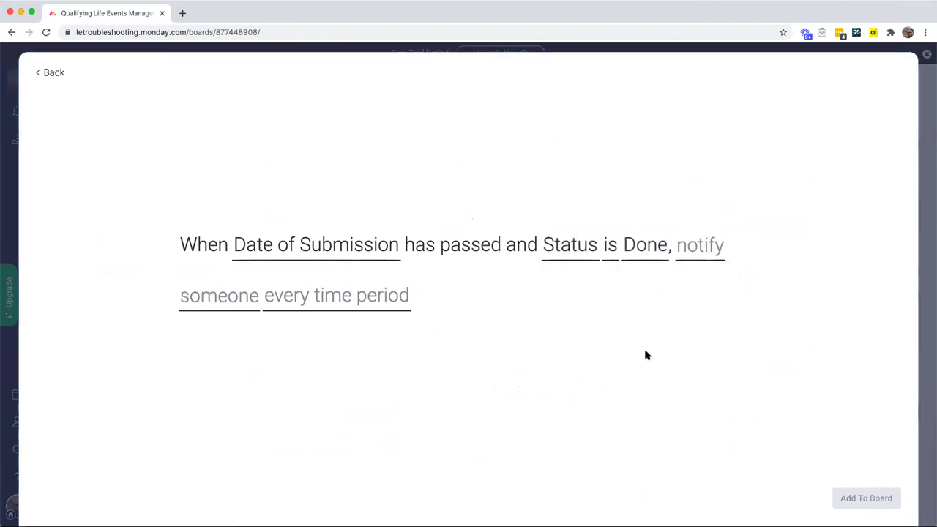
left_click(612, 249)
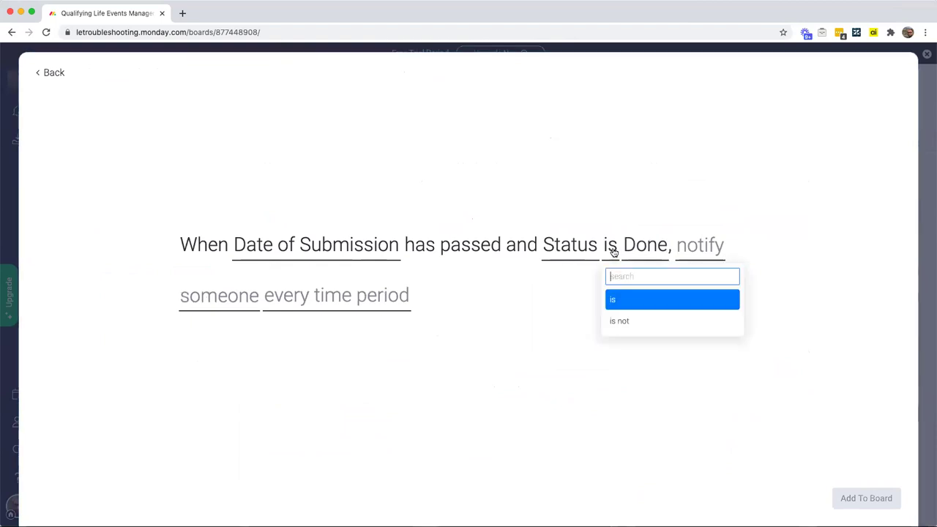
left_click(623, 322)
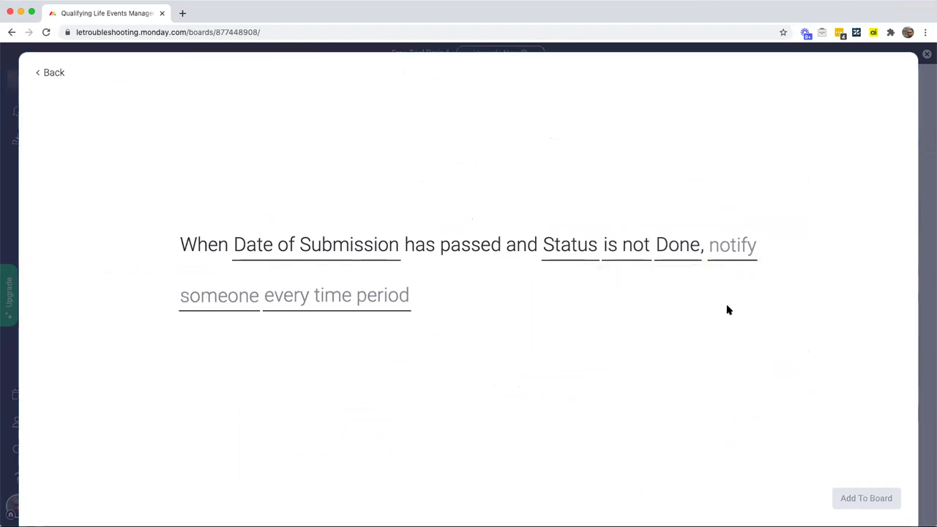
Step: Notify the HR people column weekly on Tuesdays and Fridays
left_click(228, 300)
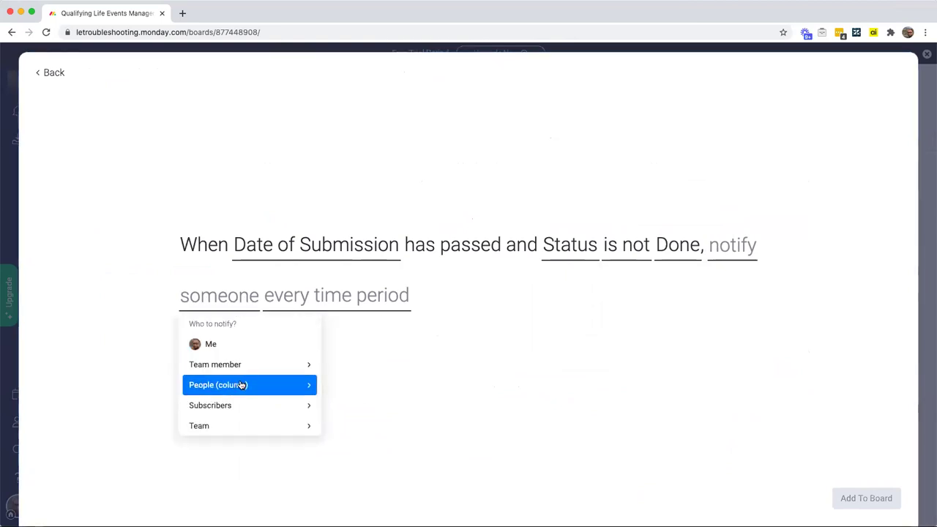
left_click(241, 385)
left_click(238, 350)
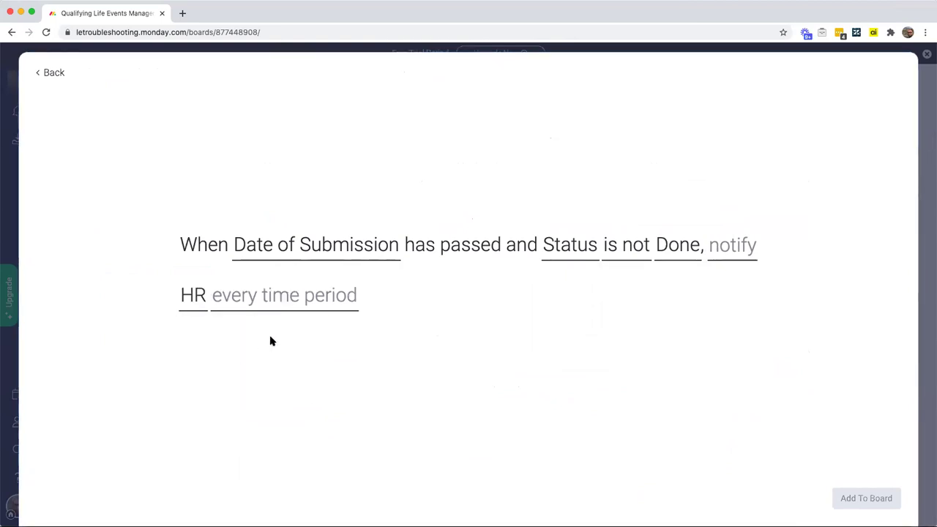
left_click(289, 315)
left_click(485, 264)
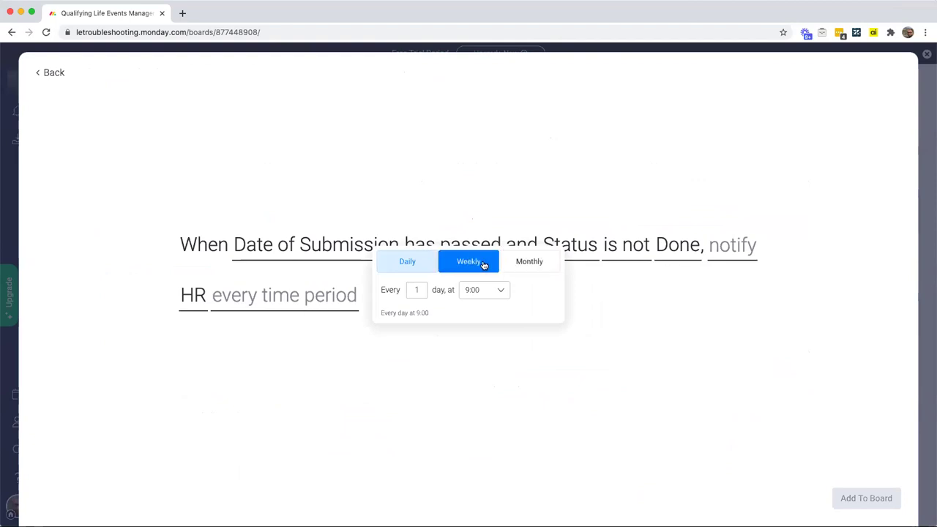
left_click(419, 281)
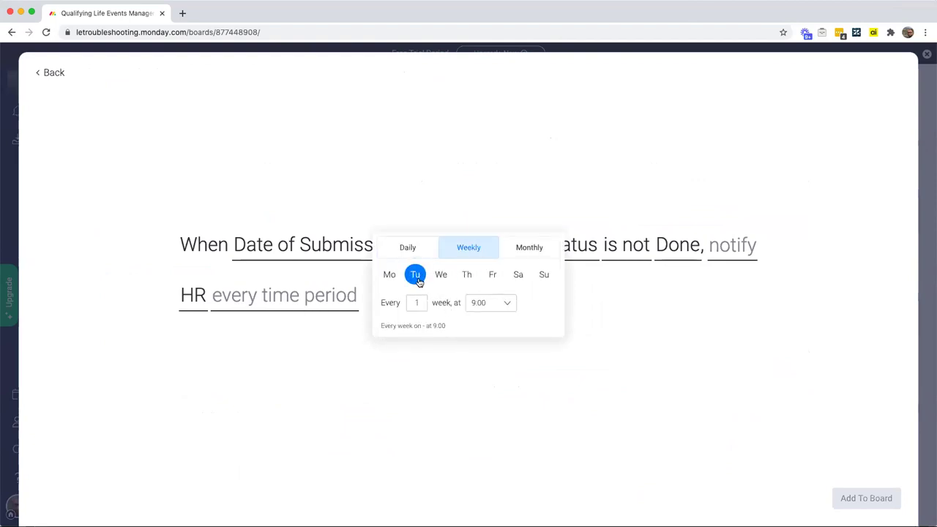
left_click(490, 275)
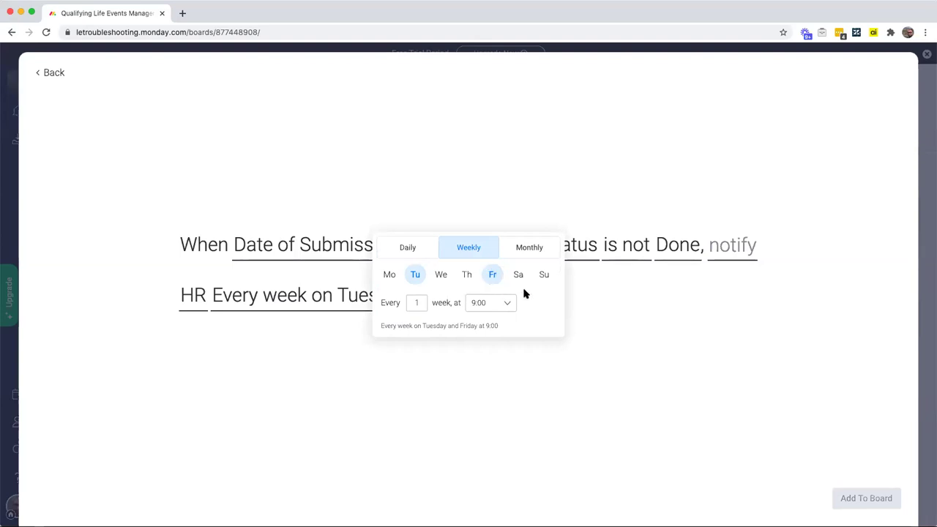
left_click(598, 292)
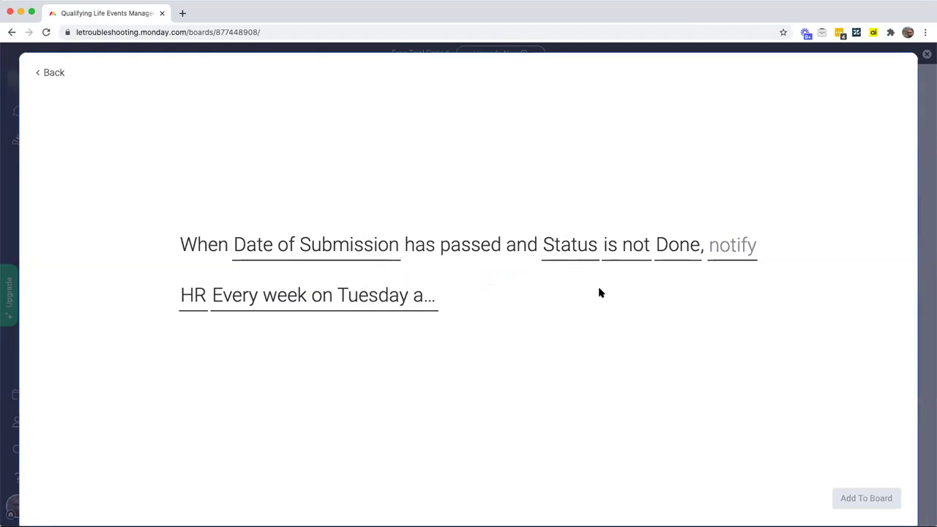
Step: Set the reminder message to 'Hi there {HR}, just a reminder that {item name}'s QLE hasn't yet been fully processed' and add it to the board
left_click(725, 253)
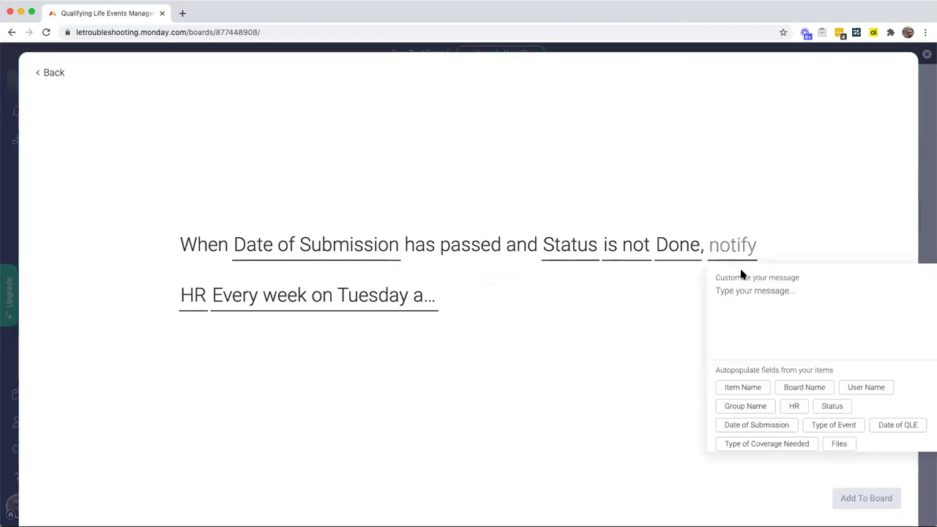
type("Hi there")
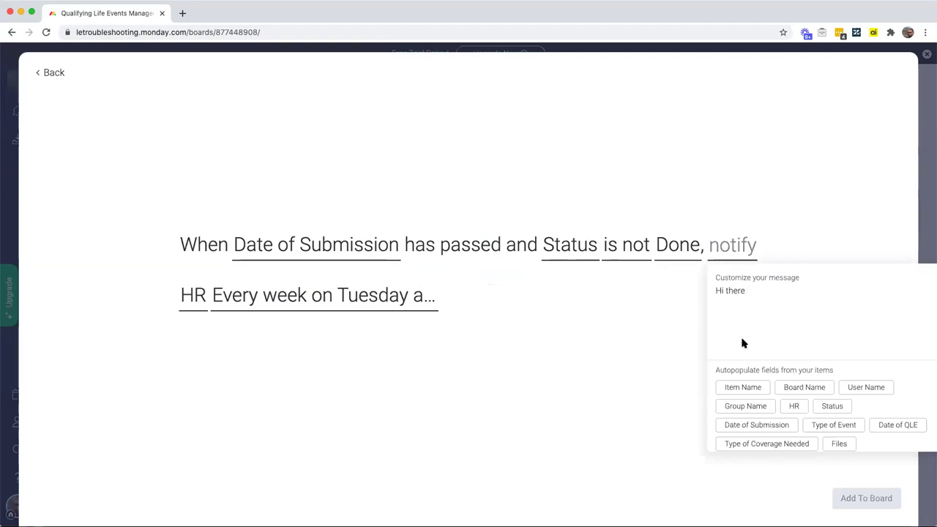
left_click(793, 405)
type("just a reminder that")
left_click(740, 389)
type("'s QLE hasn't yet been fu")
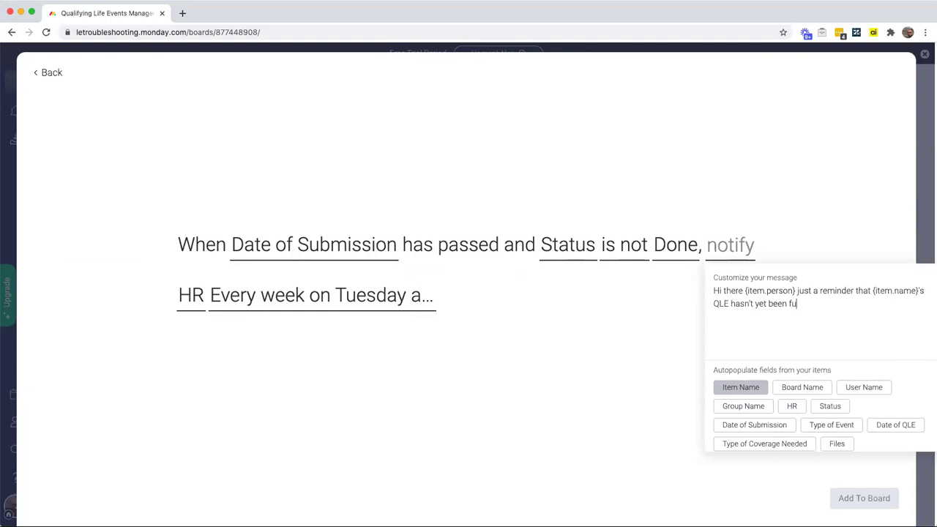
type("lly processed")
left_click(603, 382)
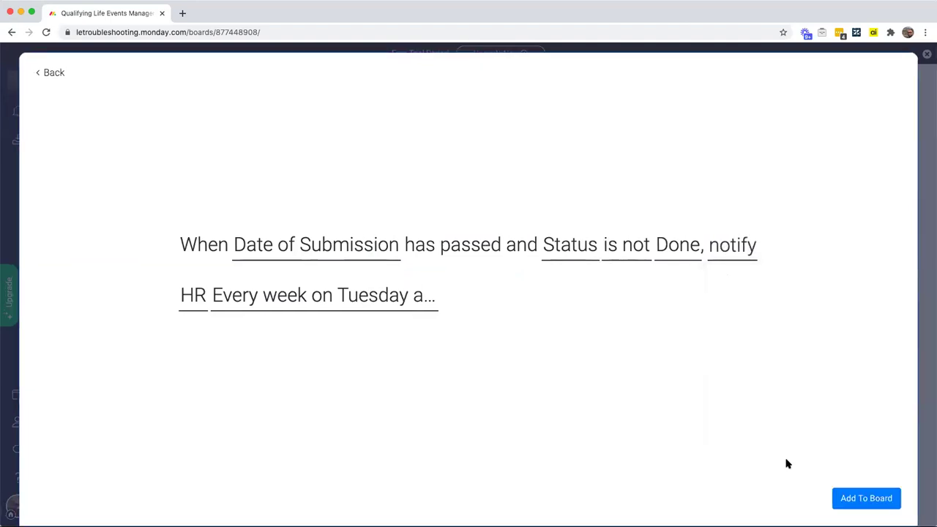
left_click(856, 497)
left_click(925, 100)
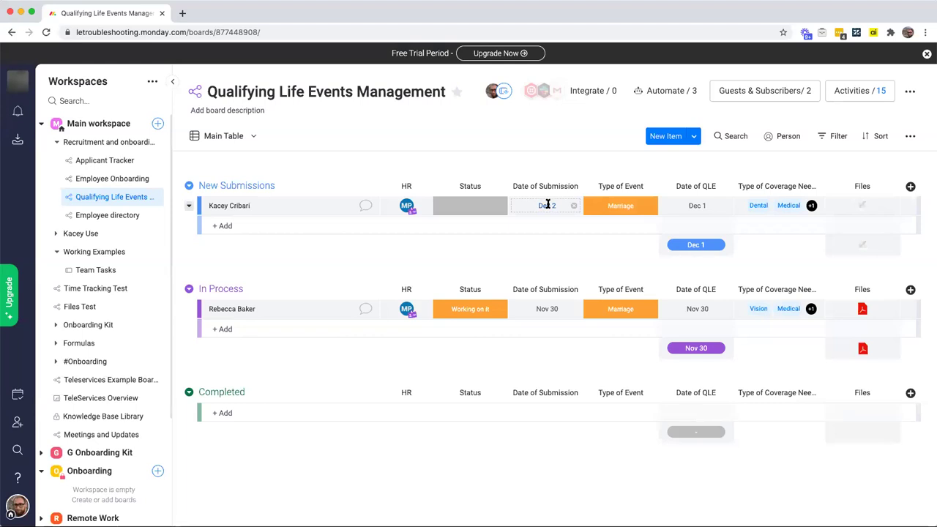
Step: Set the Dec 1 Marriage submission's status to Done and drag it into the Completed group
mouse_move(405, 207)
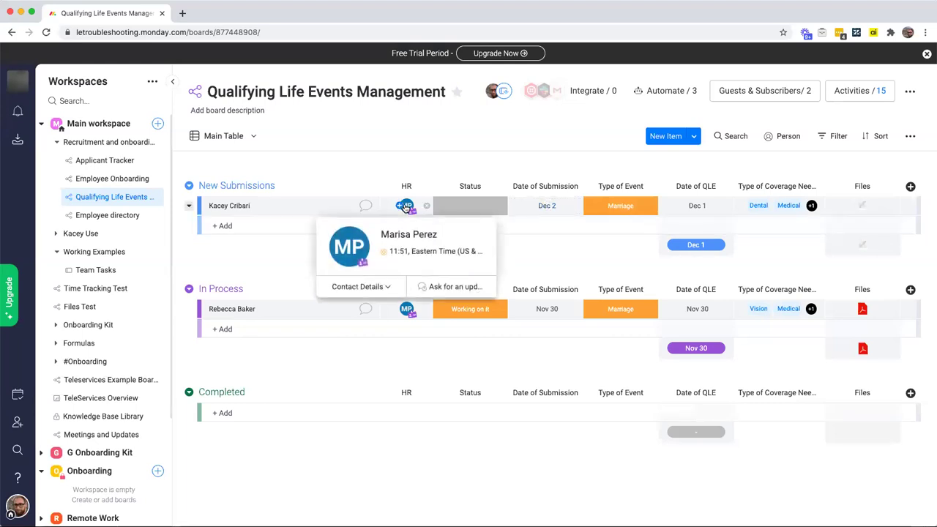
left_click(472, 206)
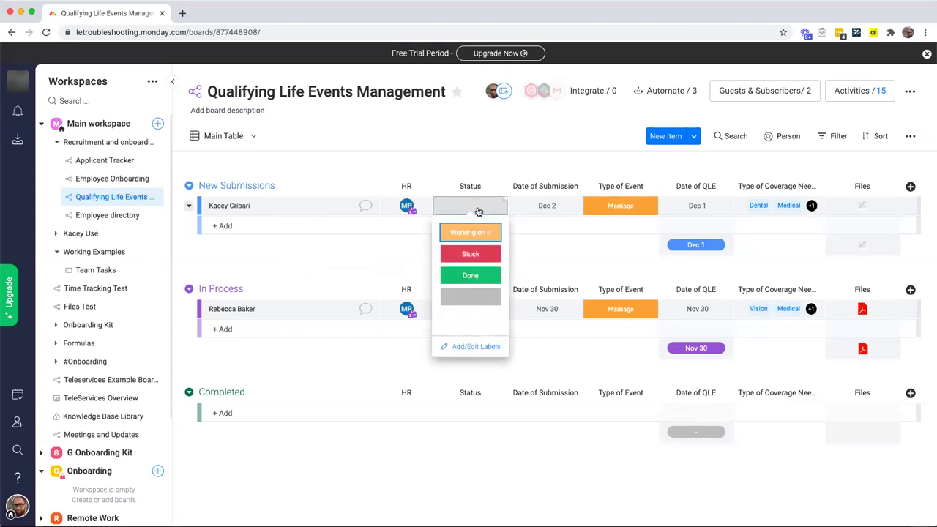
left_click(481, 276)
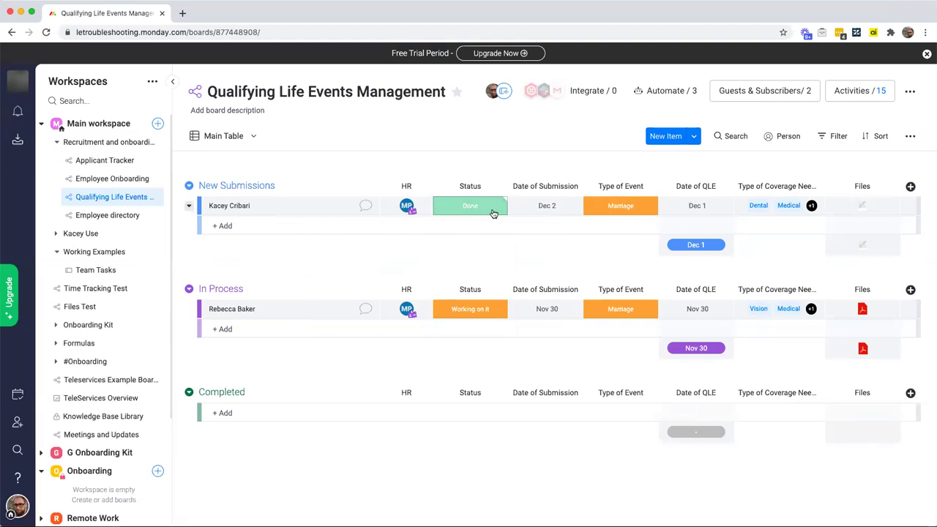
left_click_drag(341, 212, 312, 398)
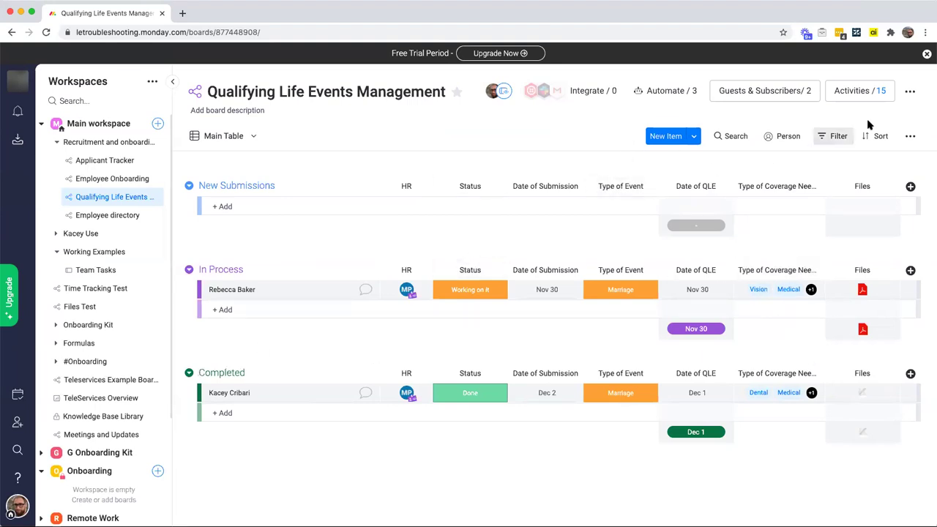
Step: Change the Qualifying Life Events Management board type to private through Board settings and confirm
left_click(910, 93)
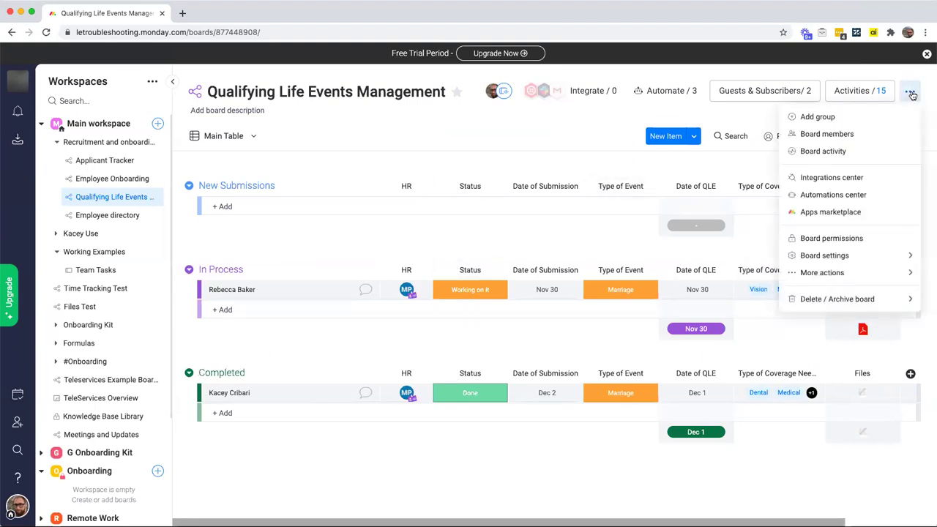
mouse_move(824, 274)
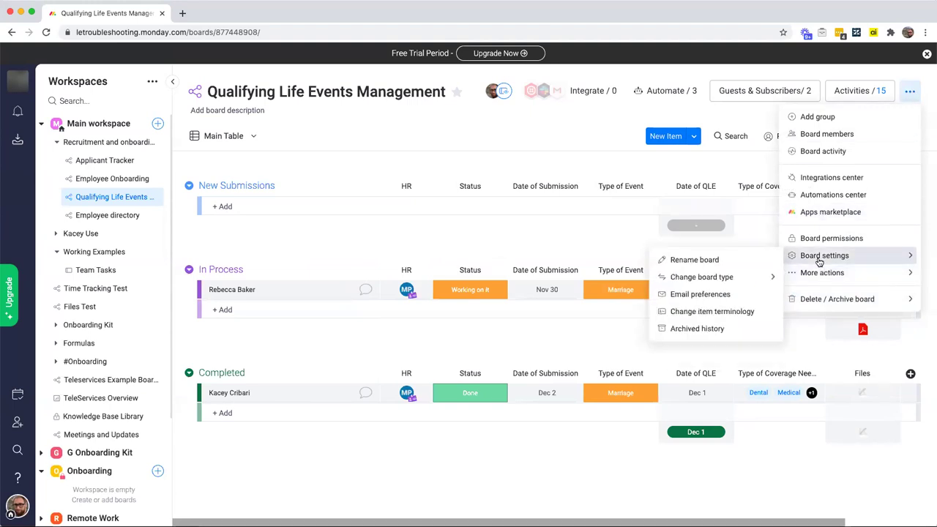
mouse_move(746, 280)
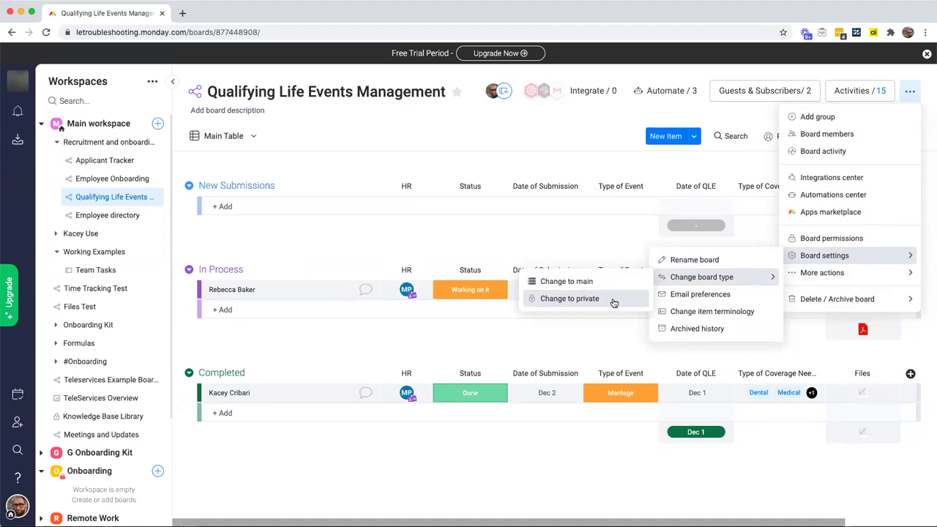
left_click(613, 300)
left_click_drag(385, 115, 591, 132)
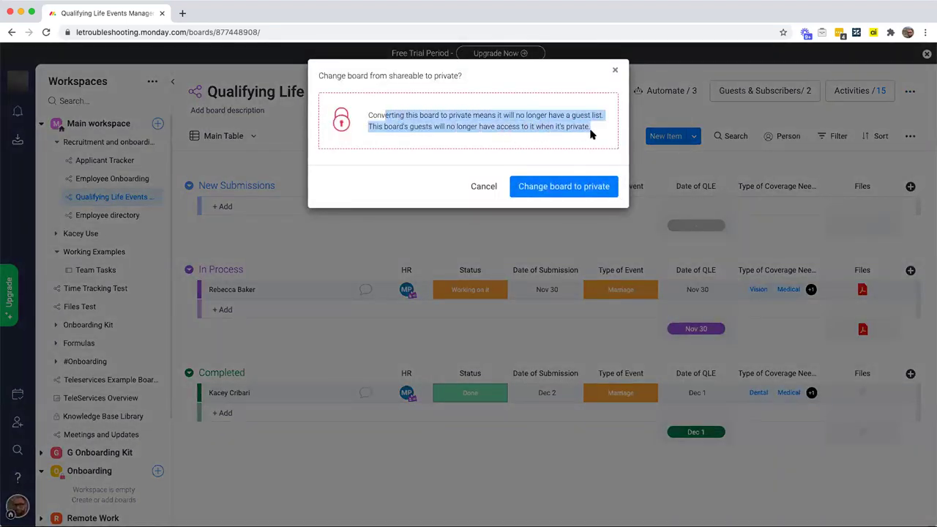
left_click(579, 187)
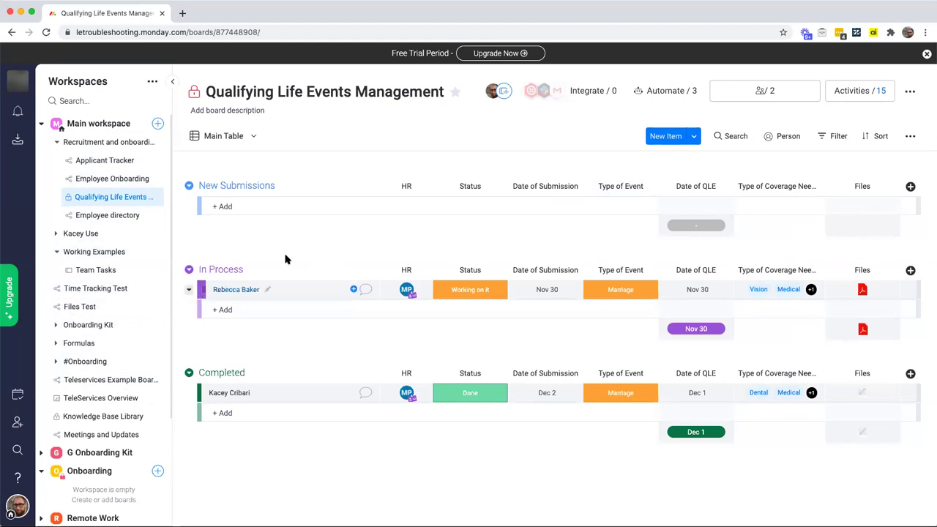
Step: Remove the HR colleague from the Board Members list, leaving a single member
mouse_move(704, 328)
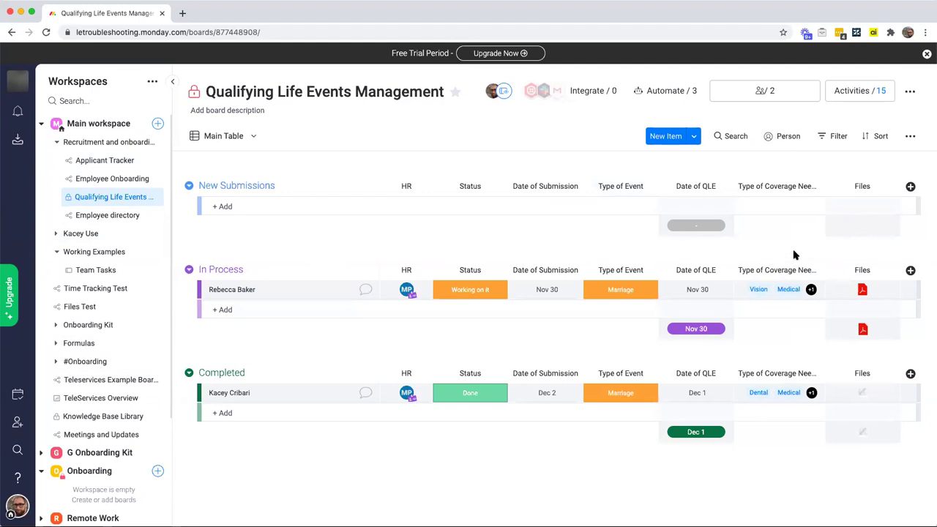
left_click(778, 94)
left_click(582, 249)
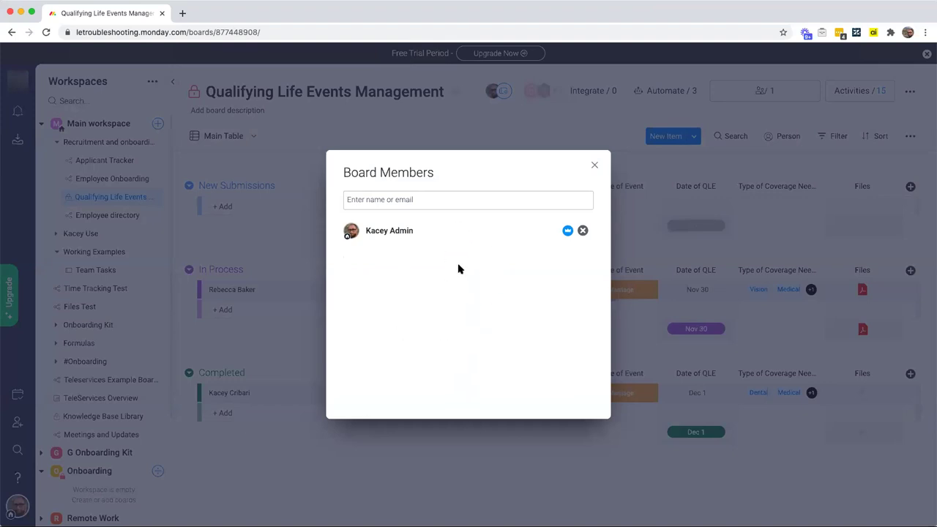
left_click(595, 166)
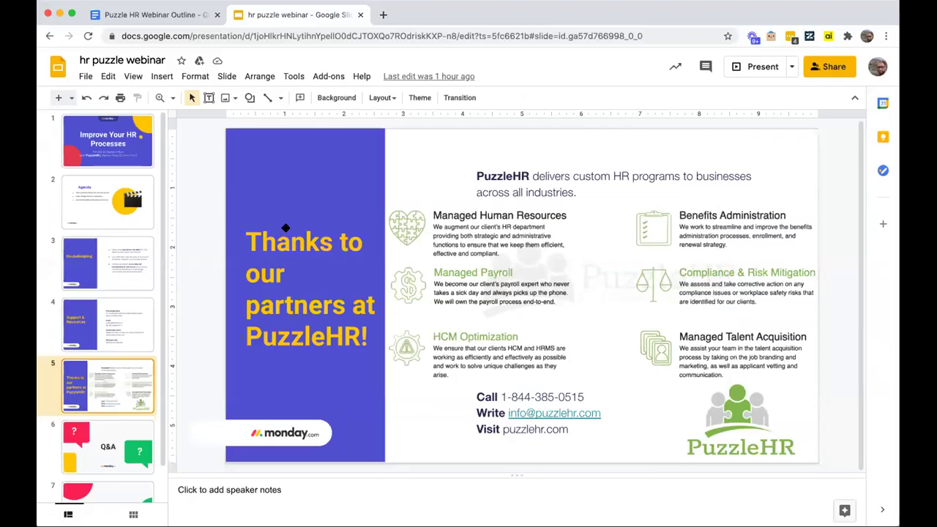
Step: Start the slideshow from slide 5, the PuzzleHR thank-you slide
left_click(790, 67)
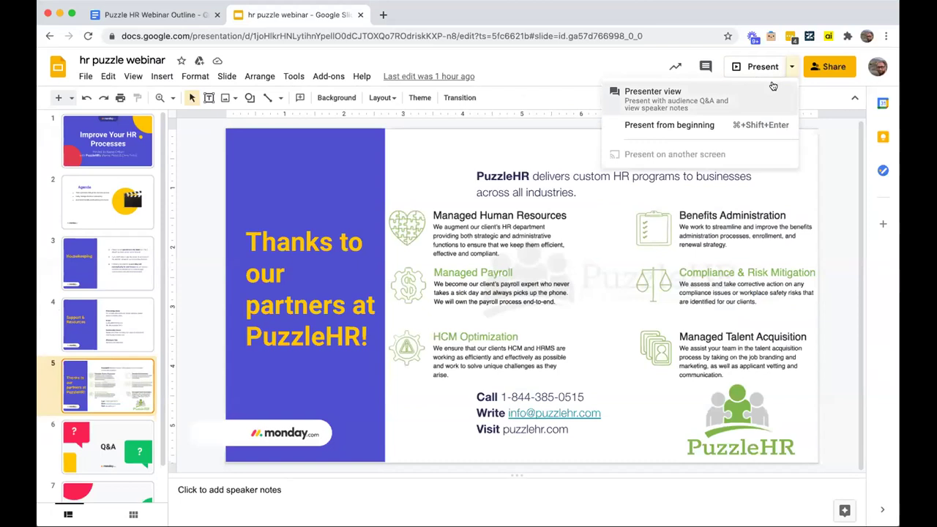
left_click(662, 124)
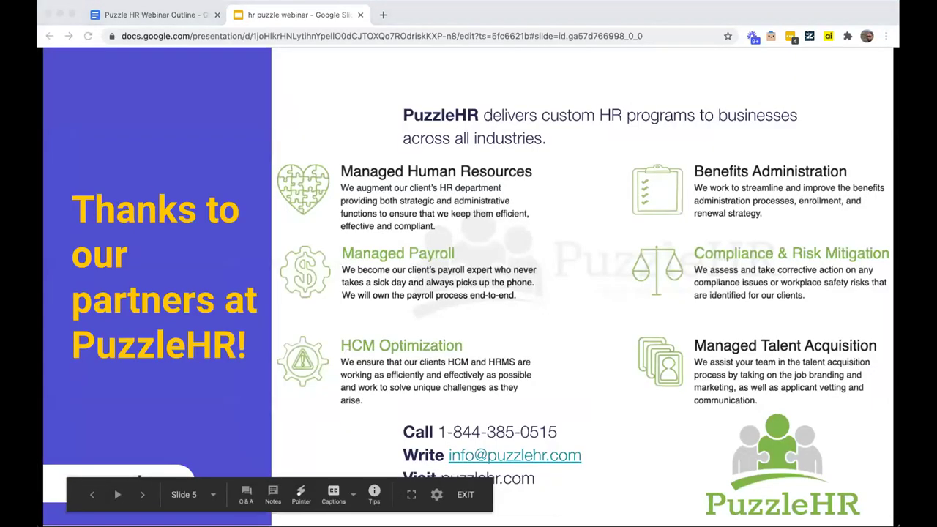